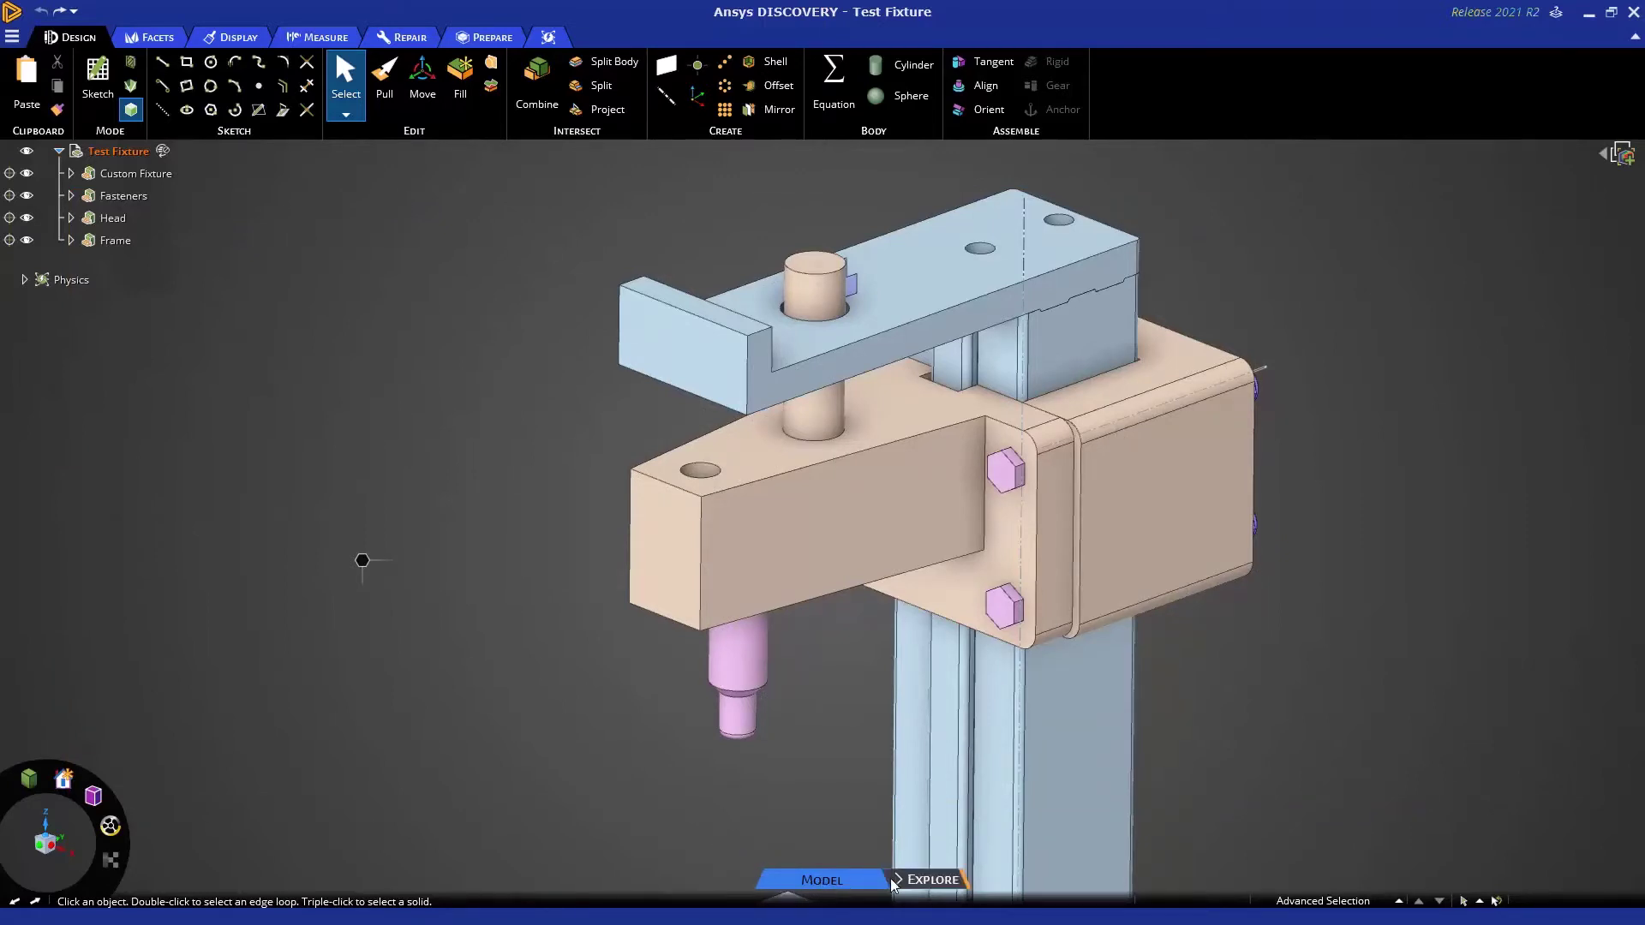
# Look through the application settings and close them without changing anything.
pyautogui.click(15, 36)
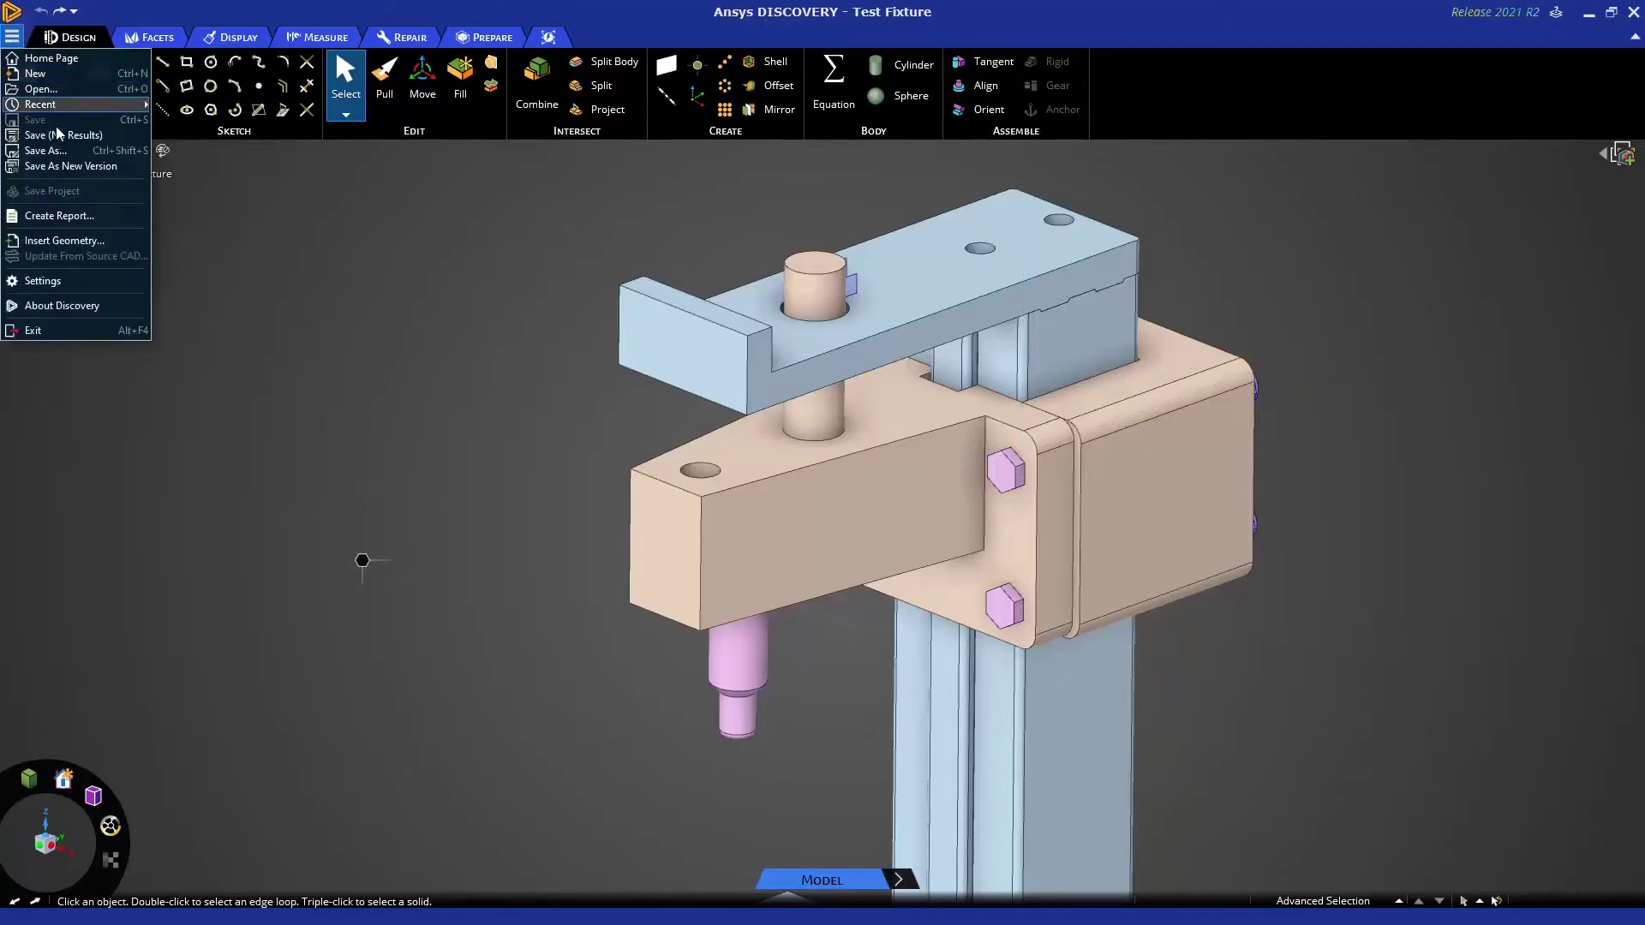
pyautogui.click(60, 281)
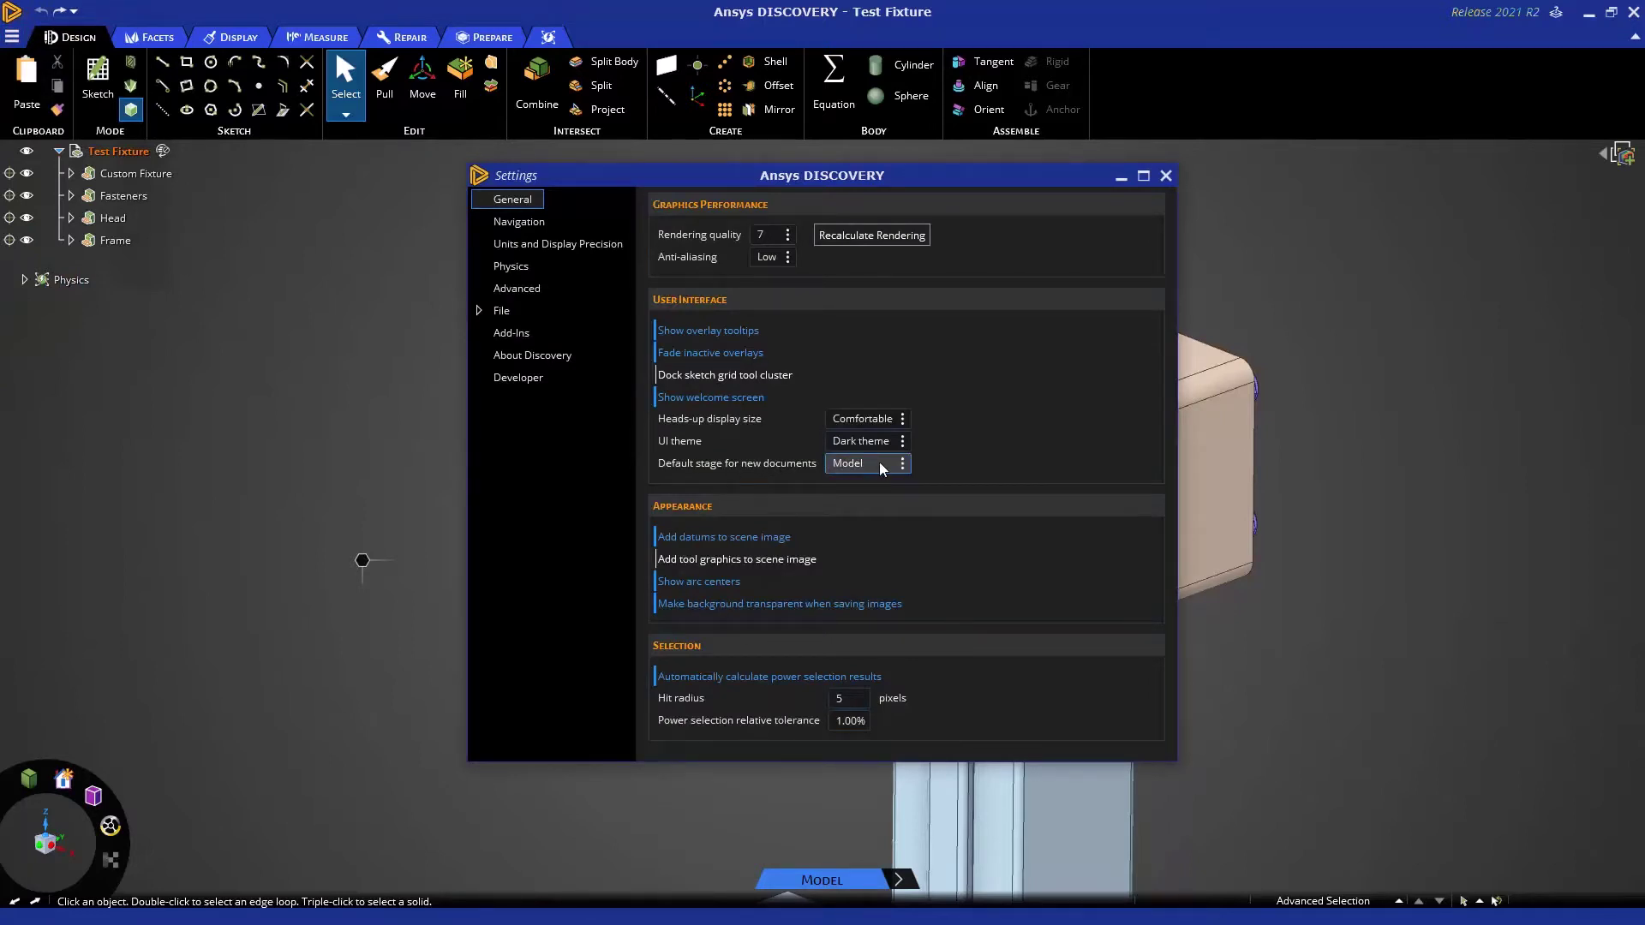
pyautogui.click(1166, 176)
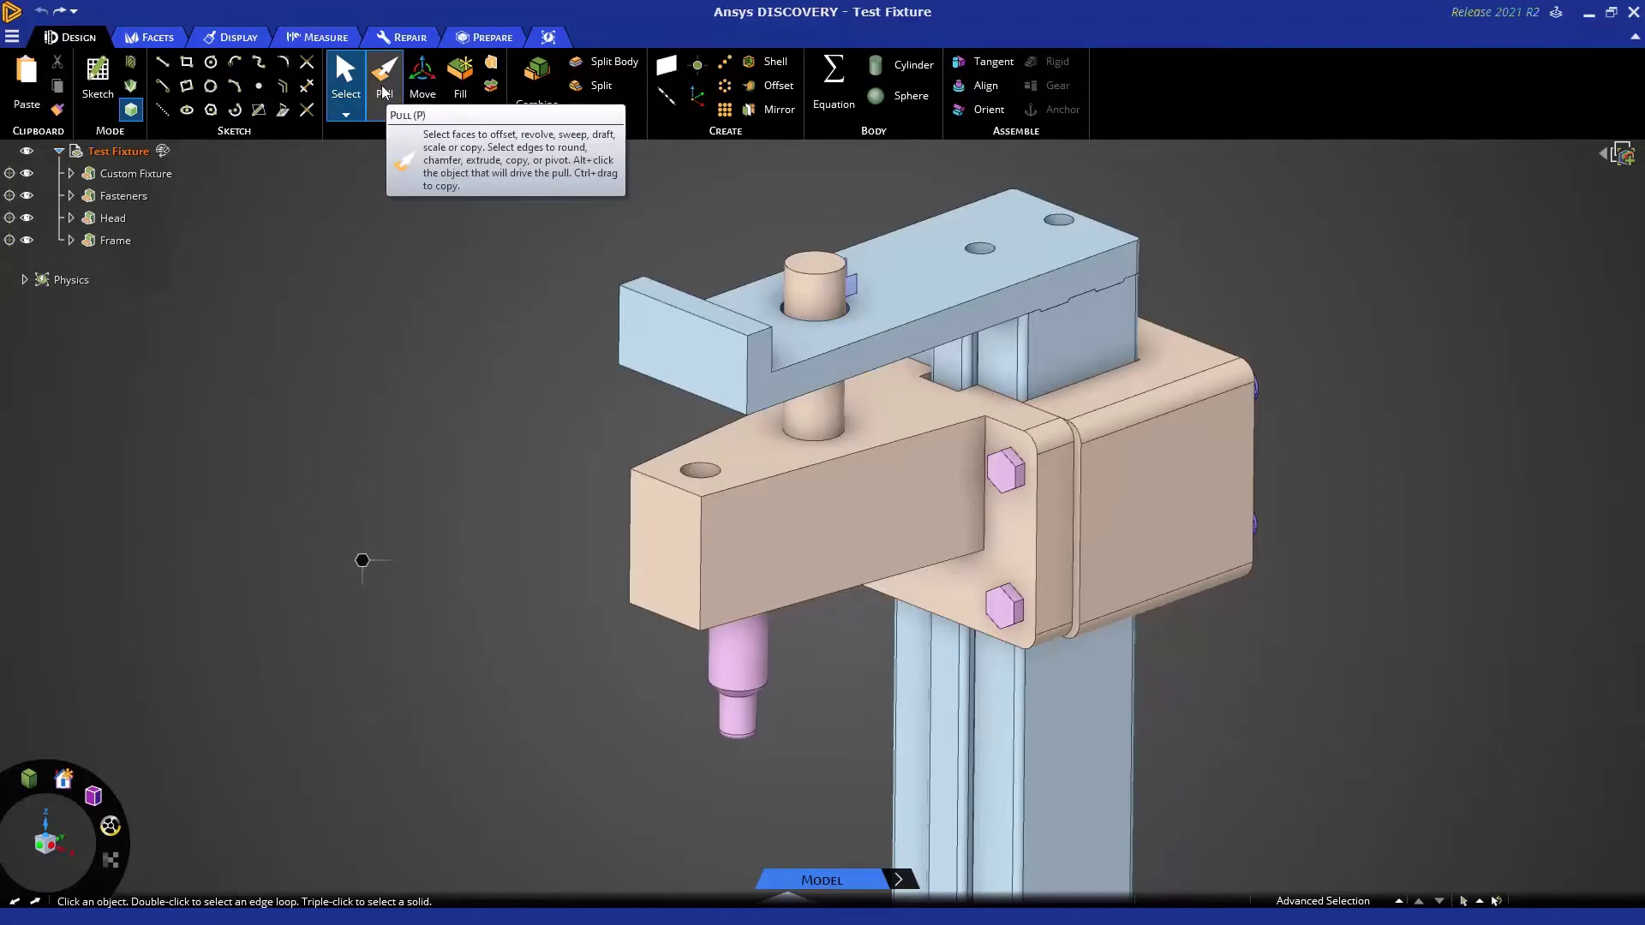
# Start the Pull tool via the P key and the viewport's radial tool wheel.
pyautogui.press('p')
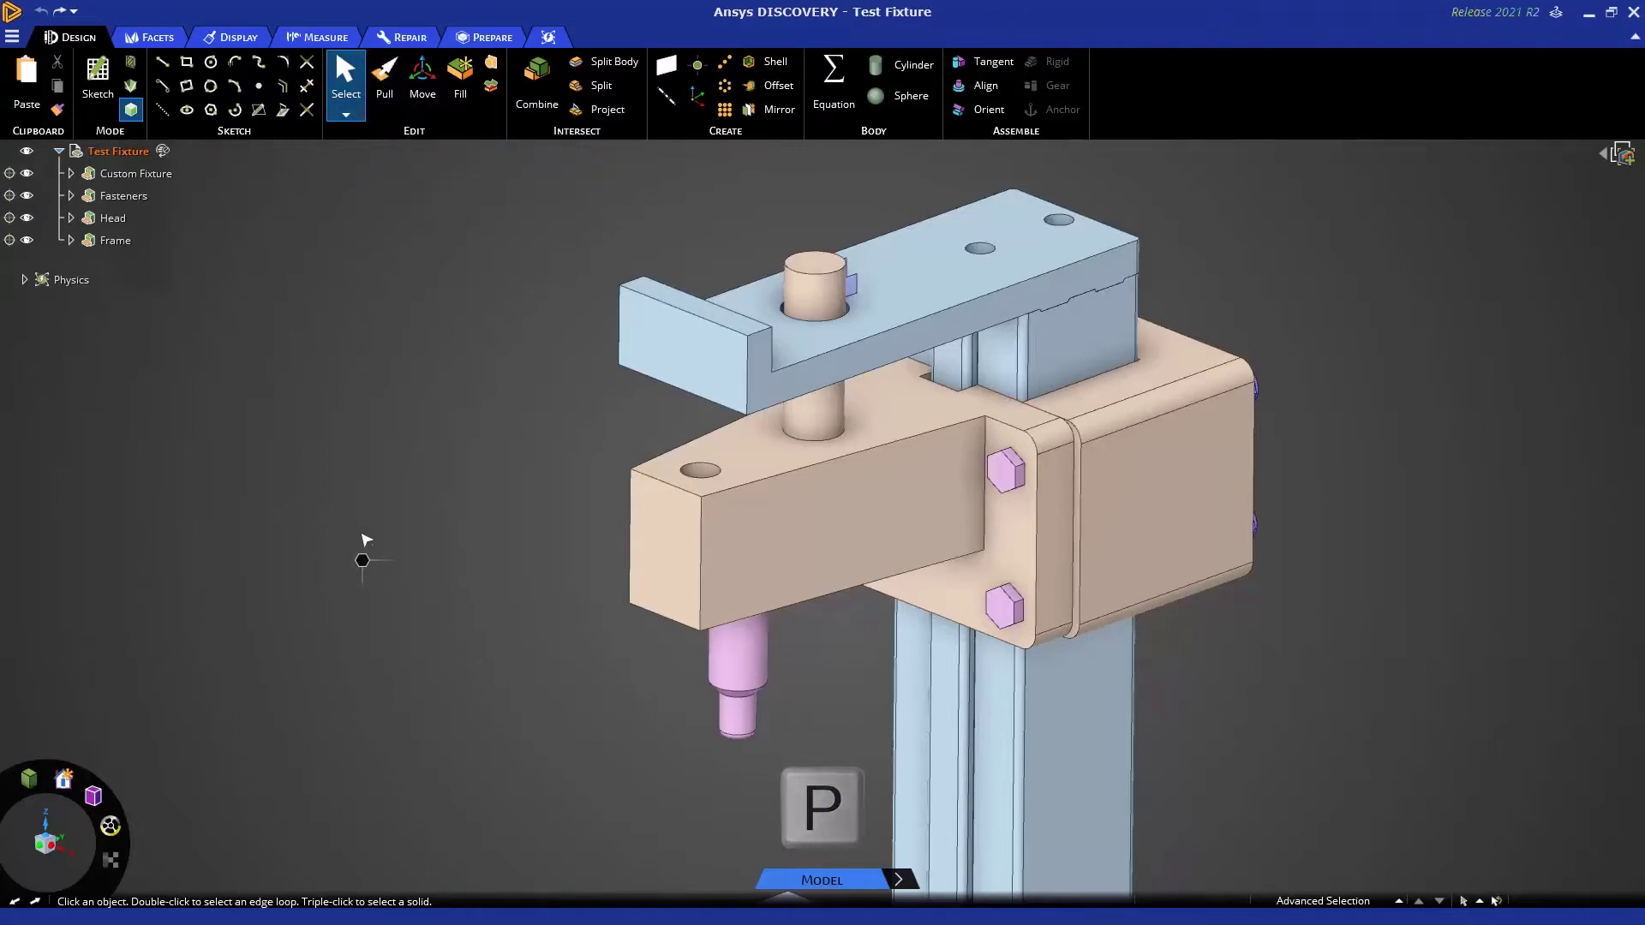
pyautogui.rightClick(363, 565)
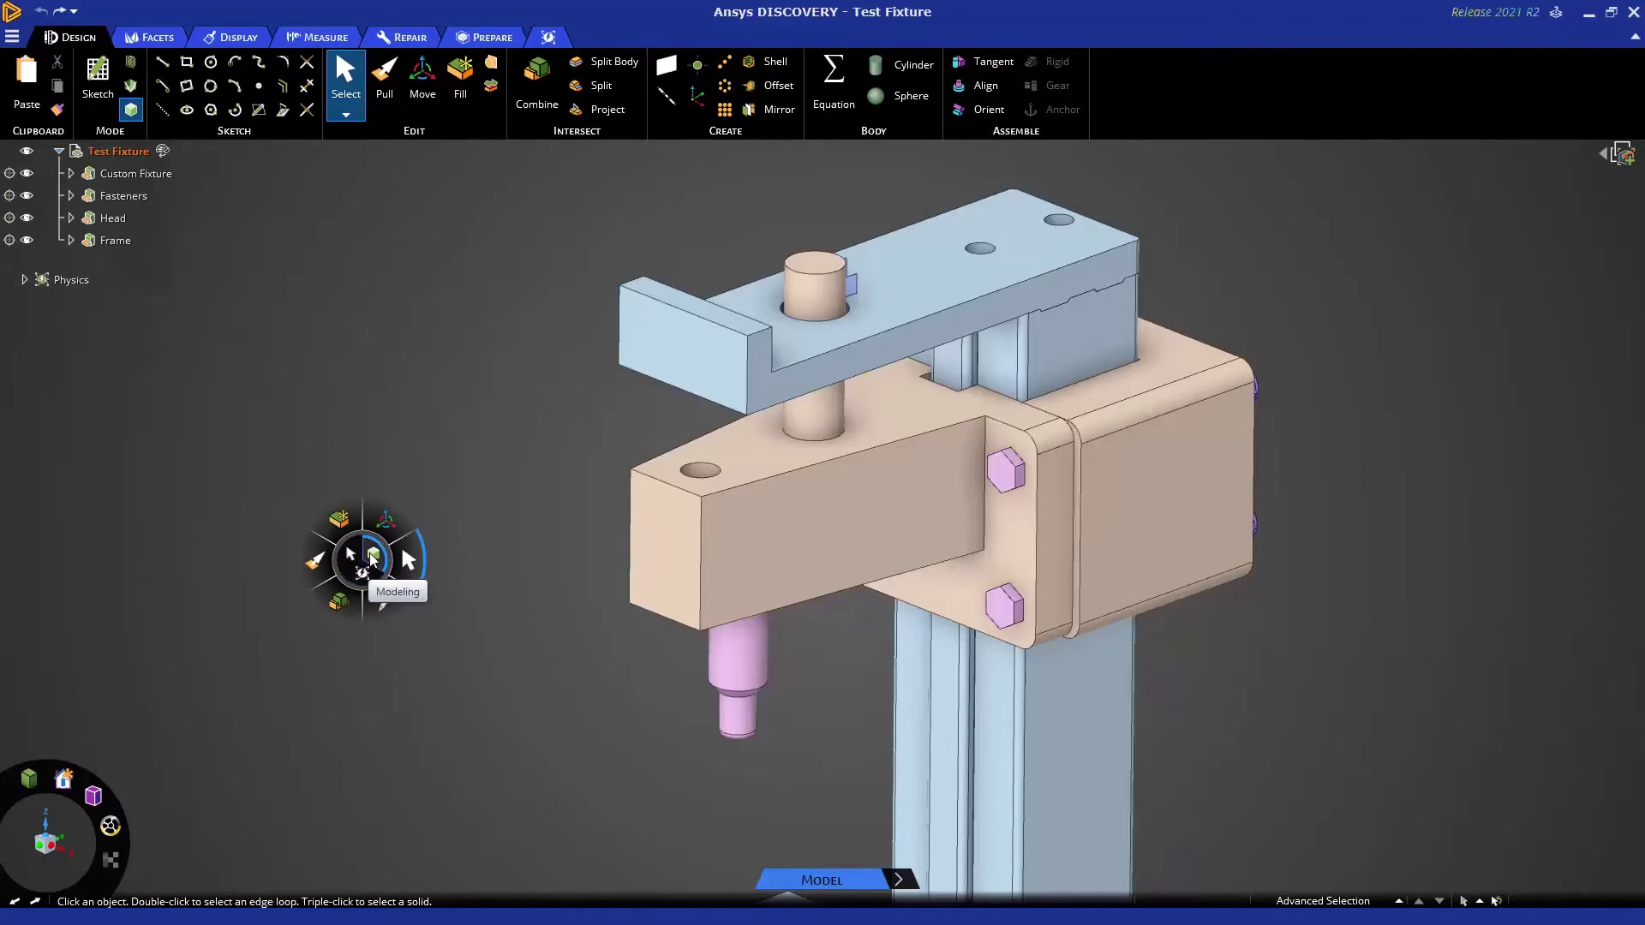
pyautogui.click(317, 566)
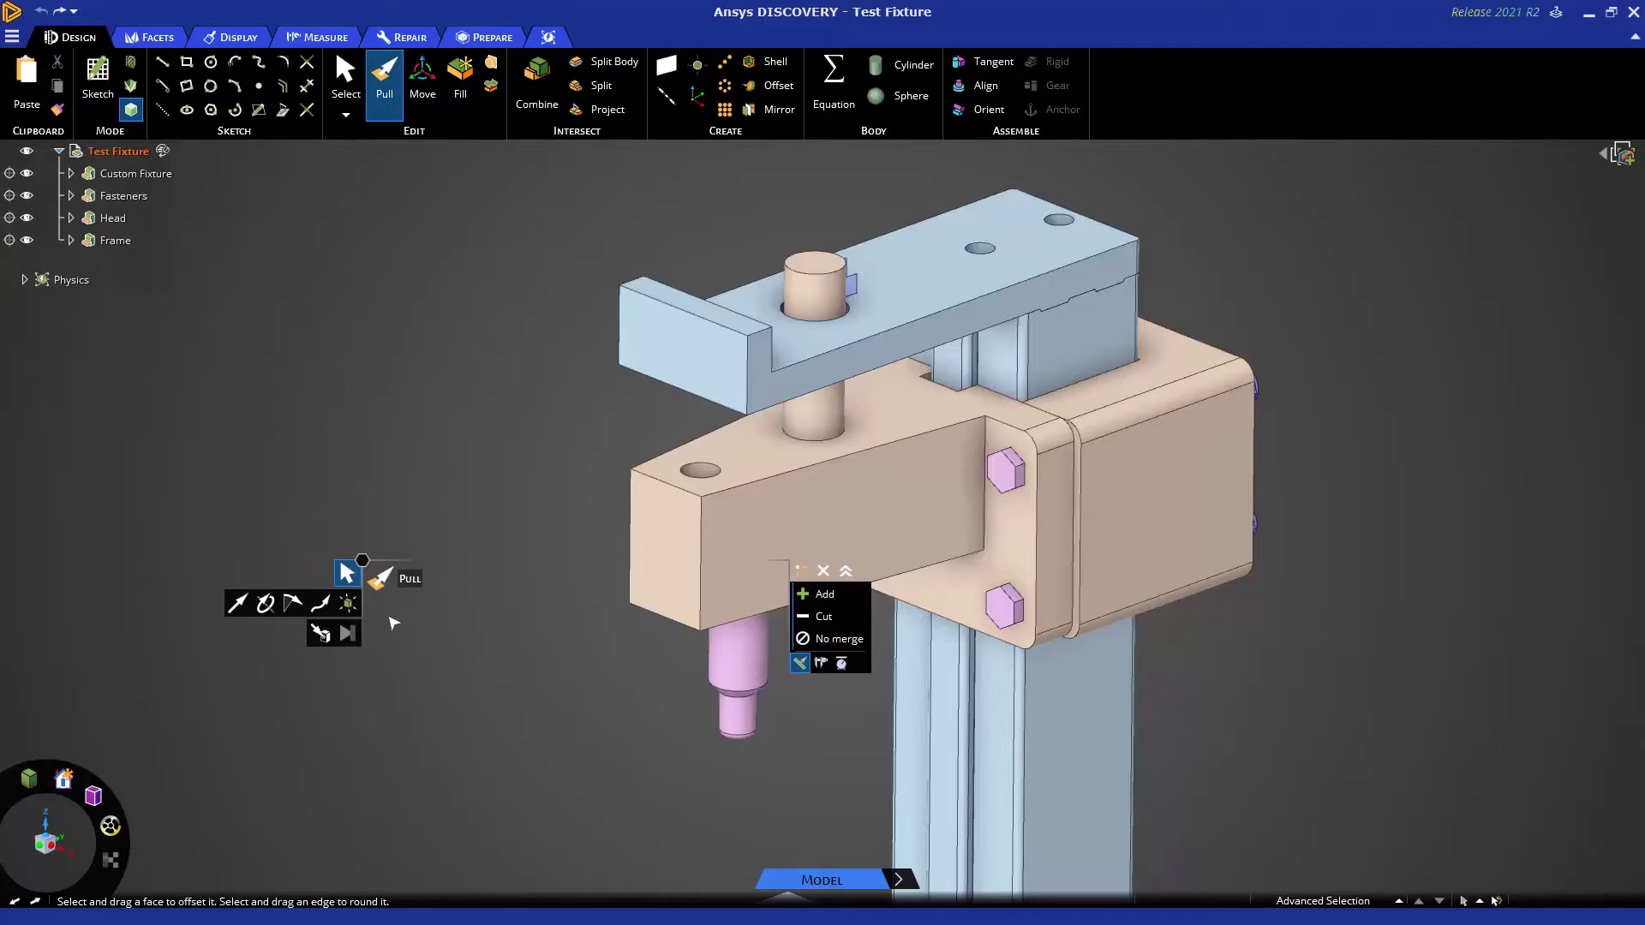
pyautogui.click(802, 663)
pyautogui.press('F1')
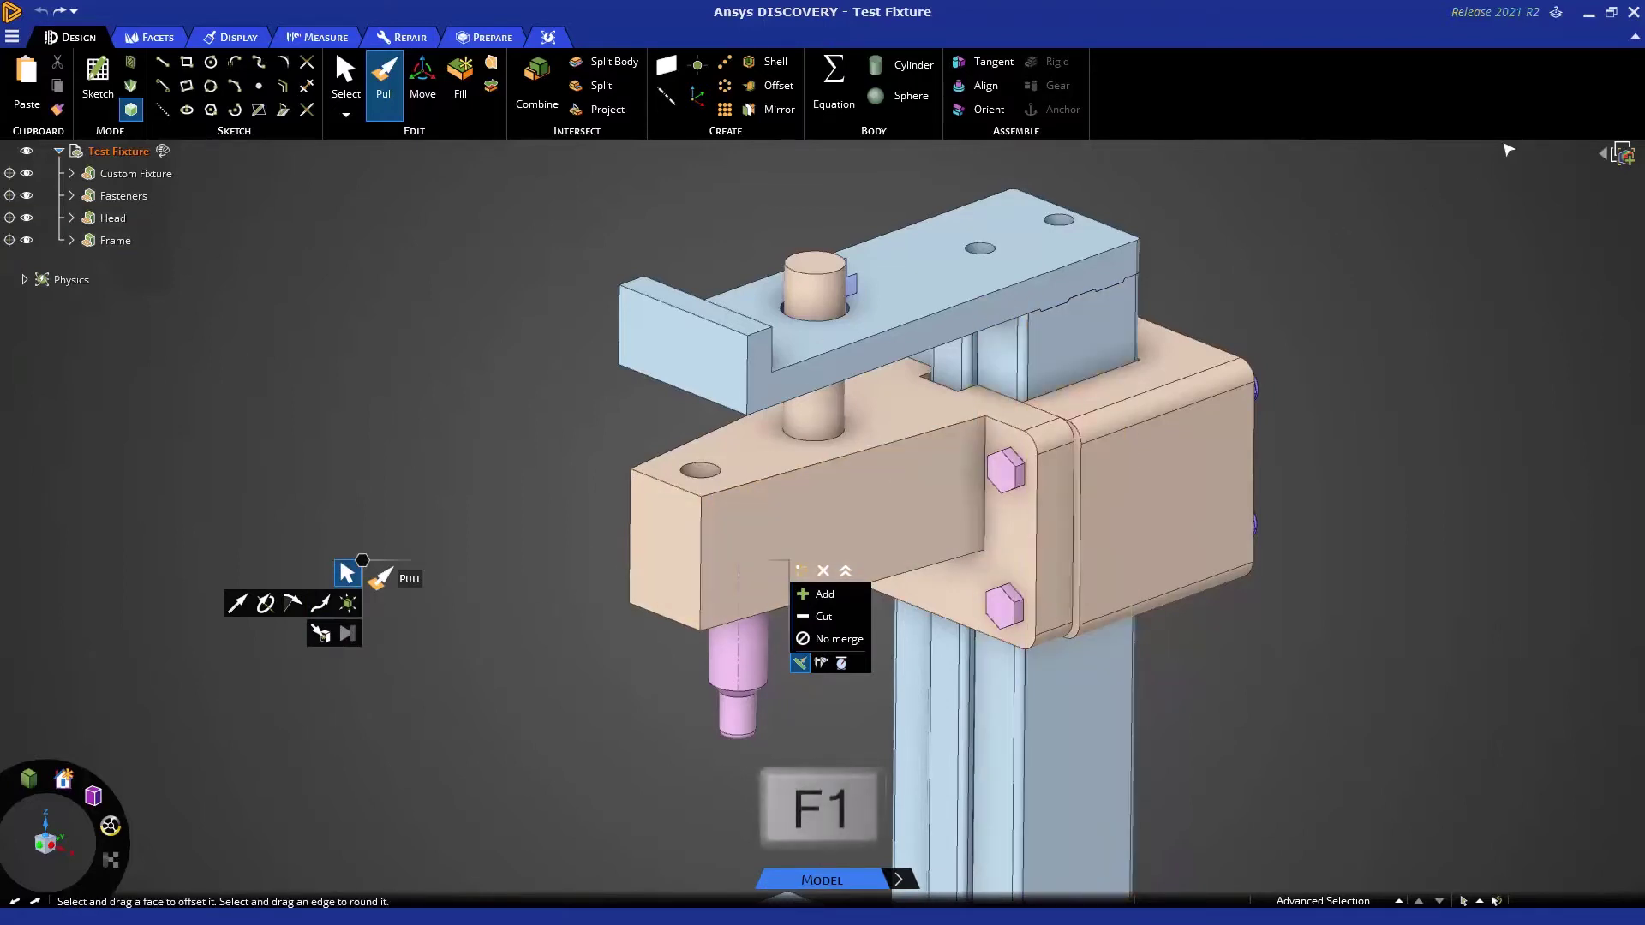
pyautogui.click(1556, 15)
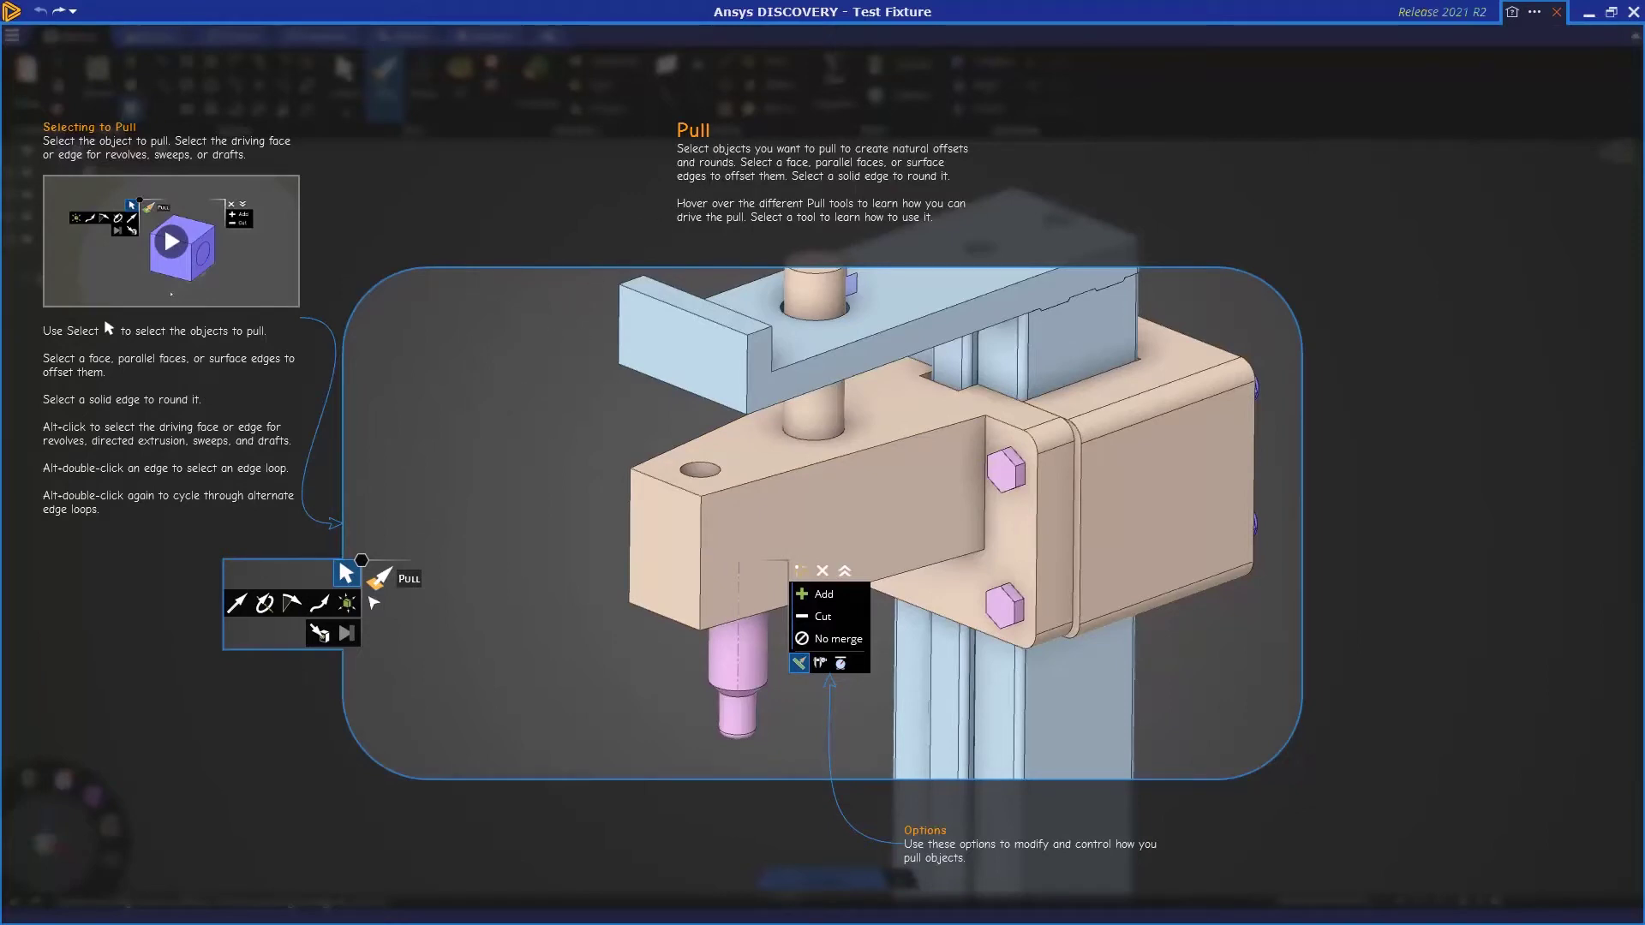
pyautogui.moveTo(237, 604)
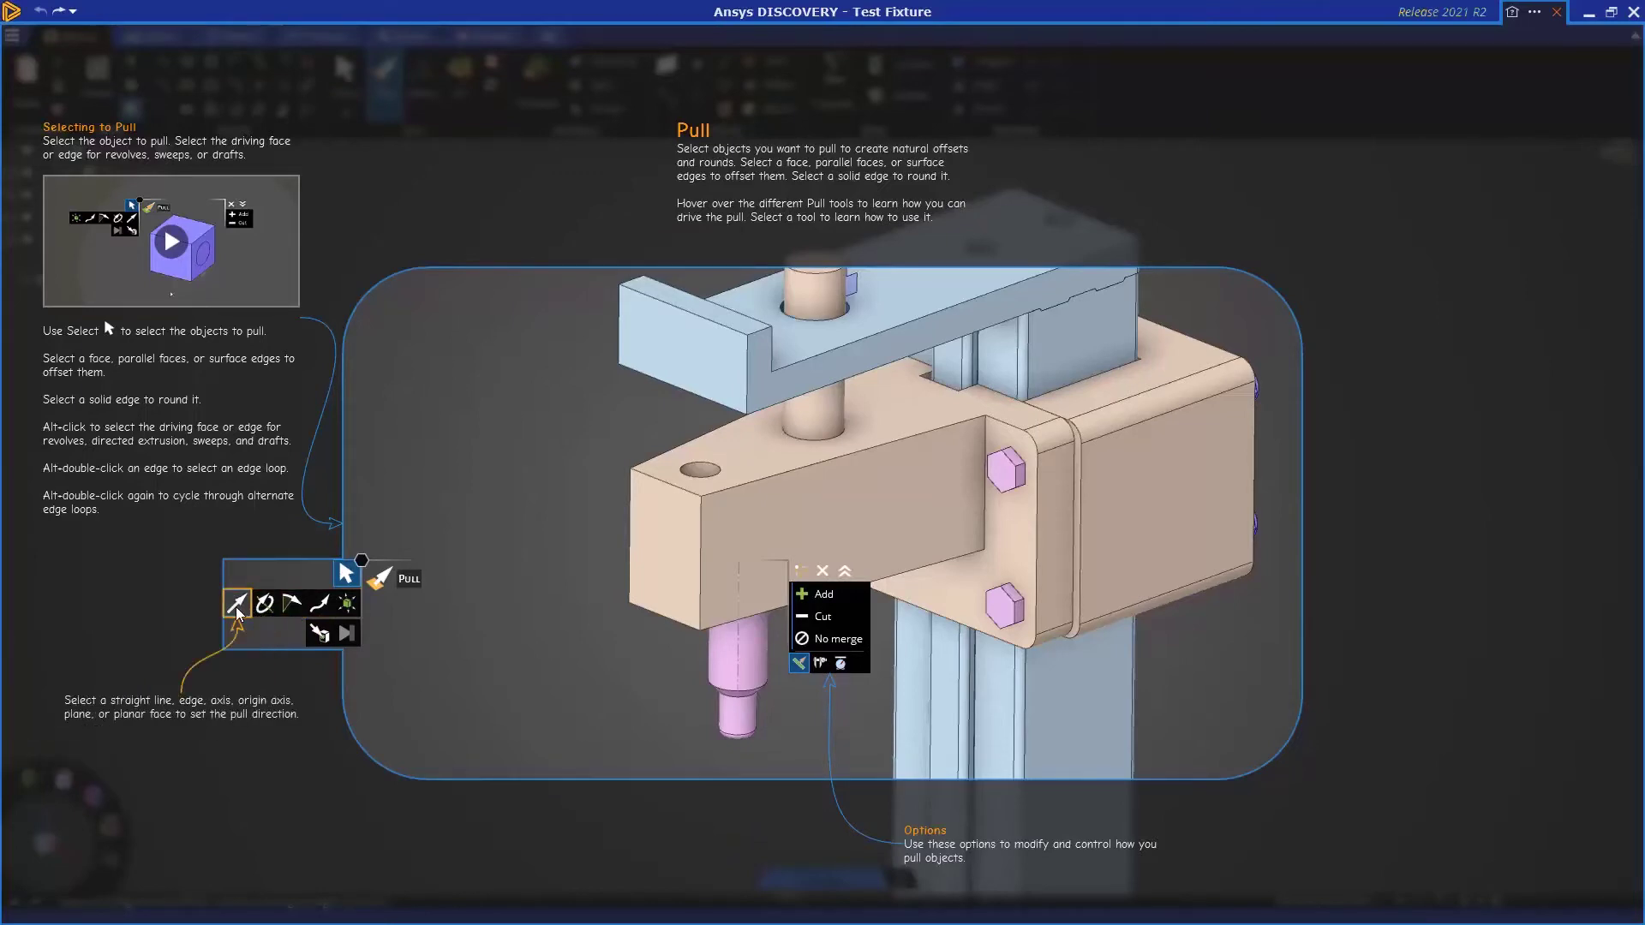
pyautogui.click(263, 615)
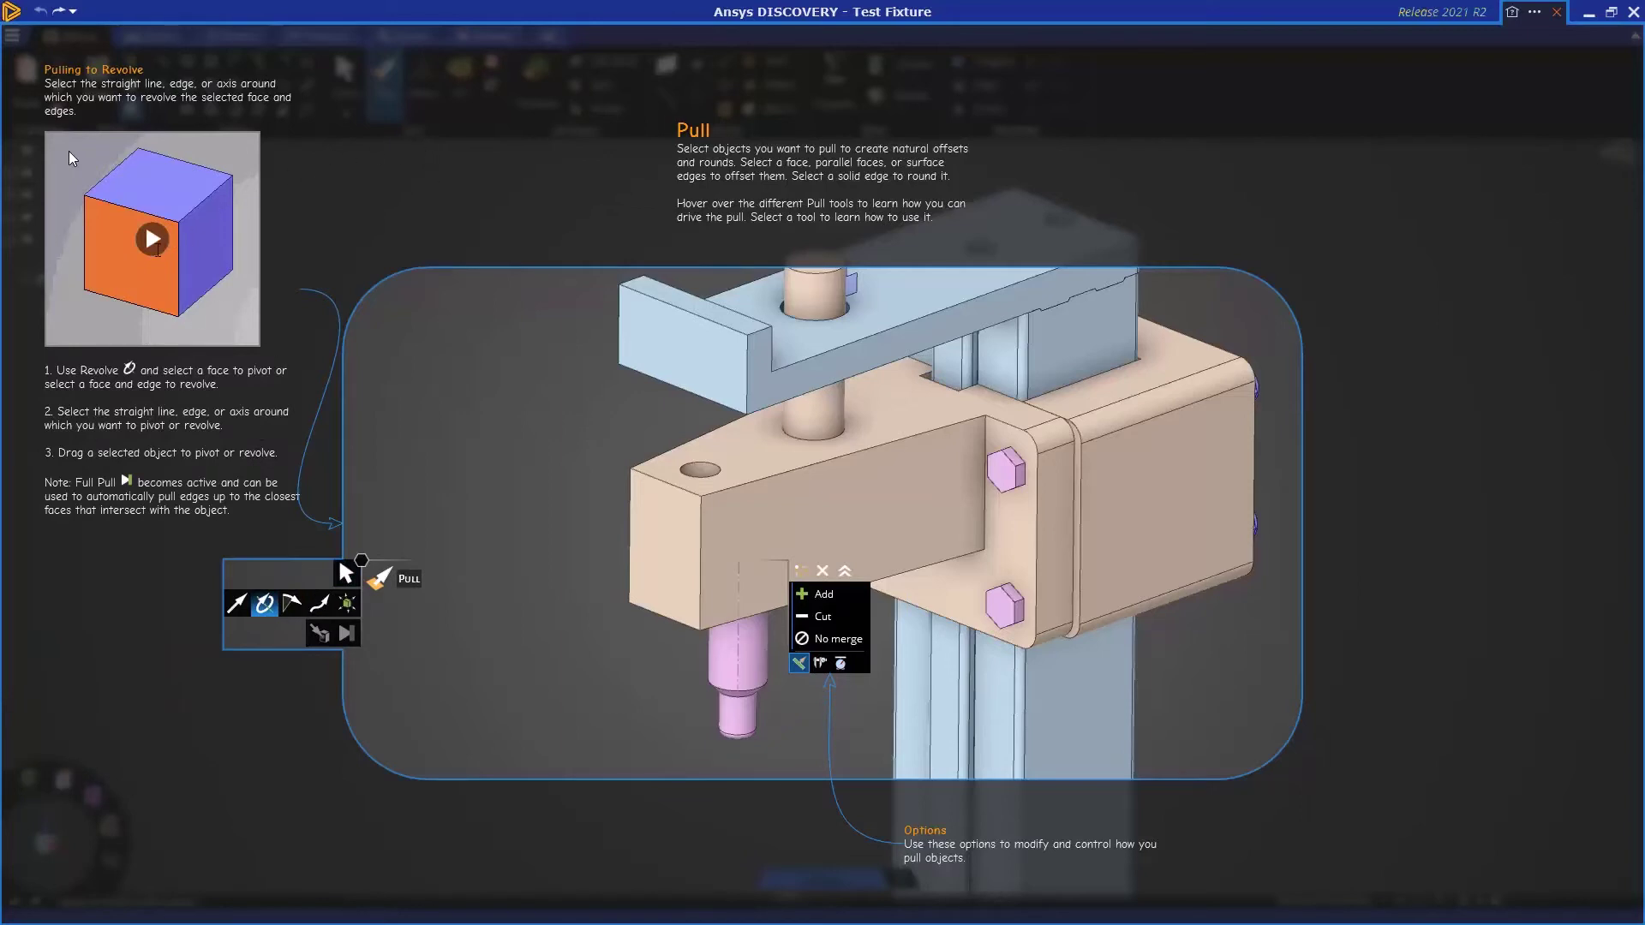
pyautogui.click(68, 151)
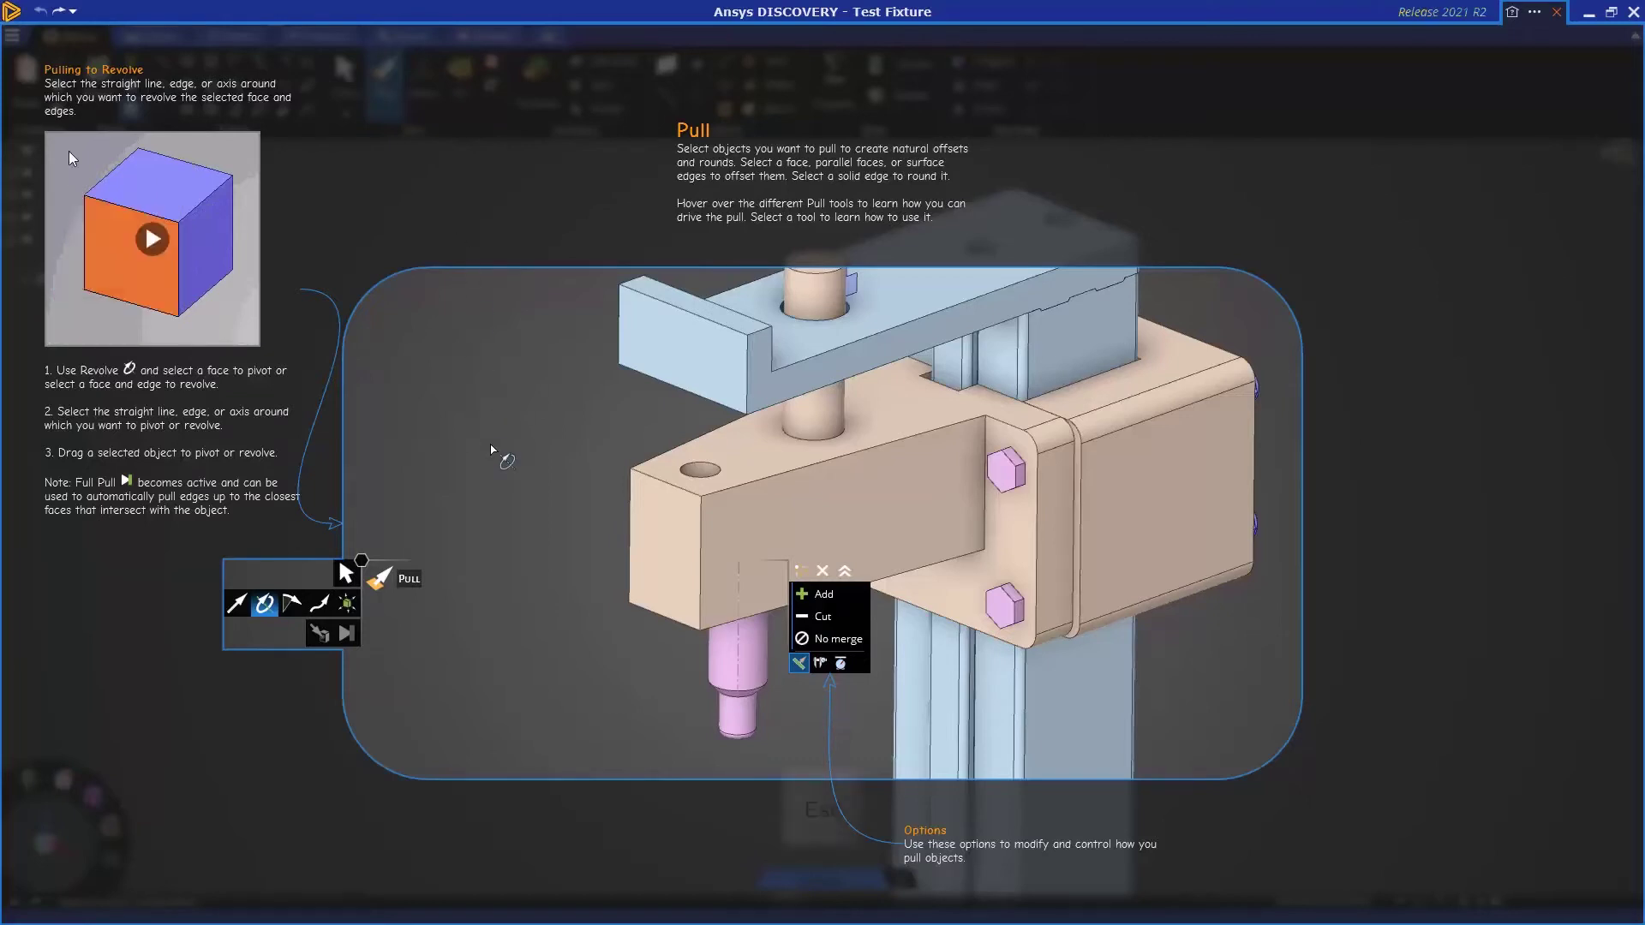
pyautogui.press('Escape')
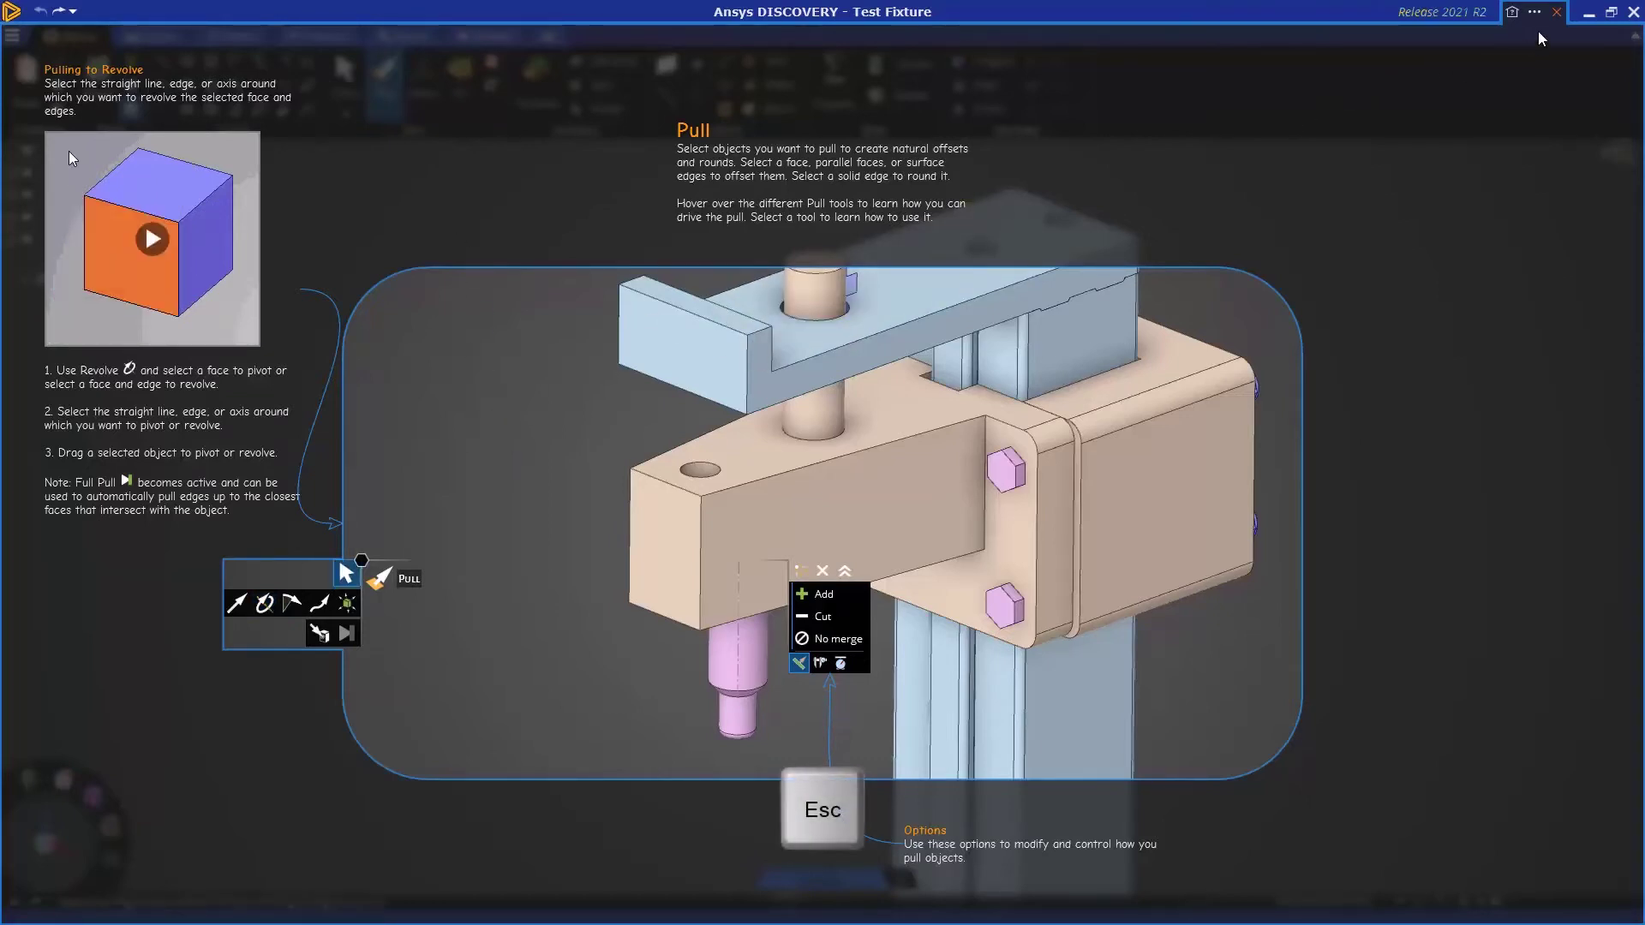
pyautogui.press('Escape')
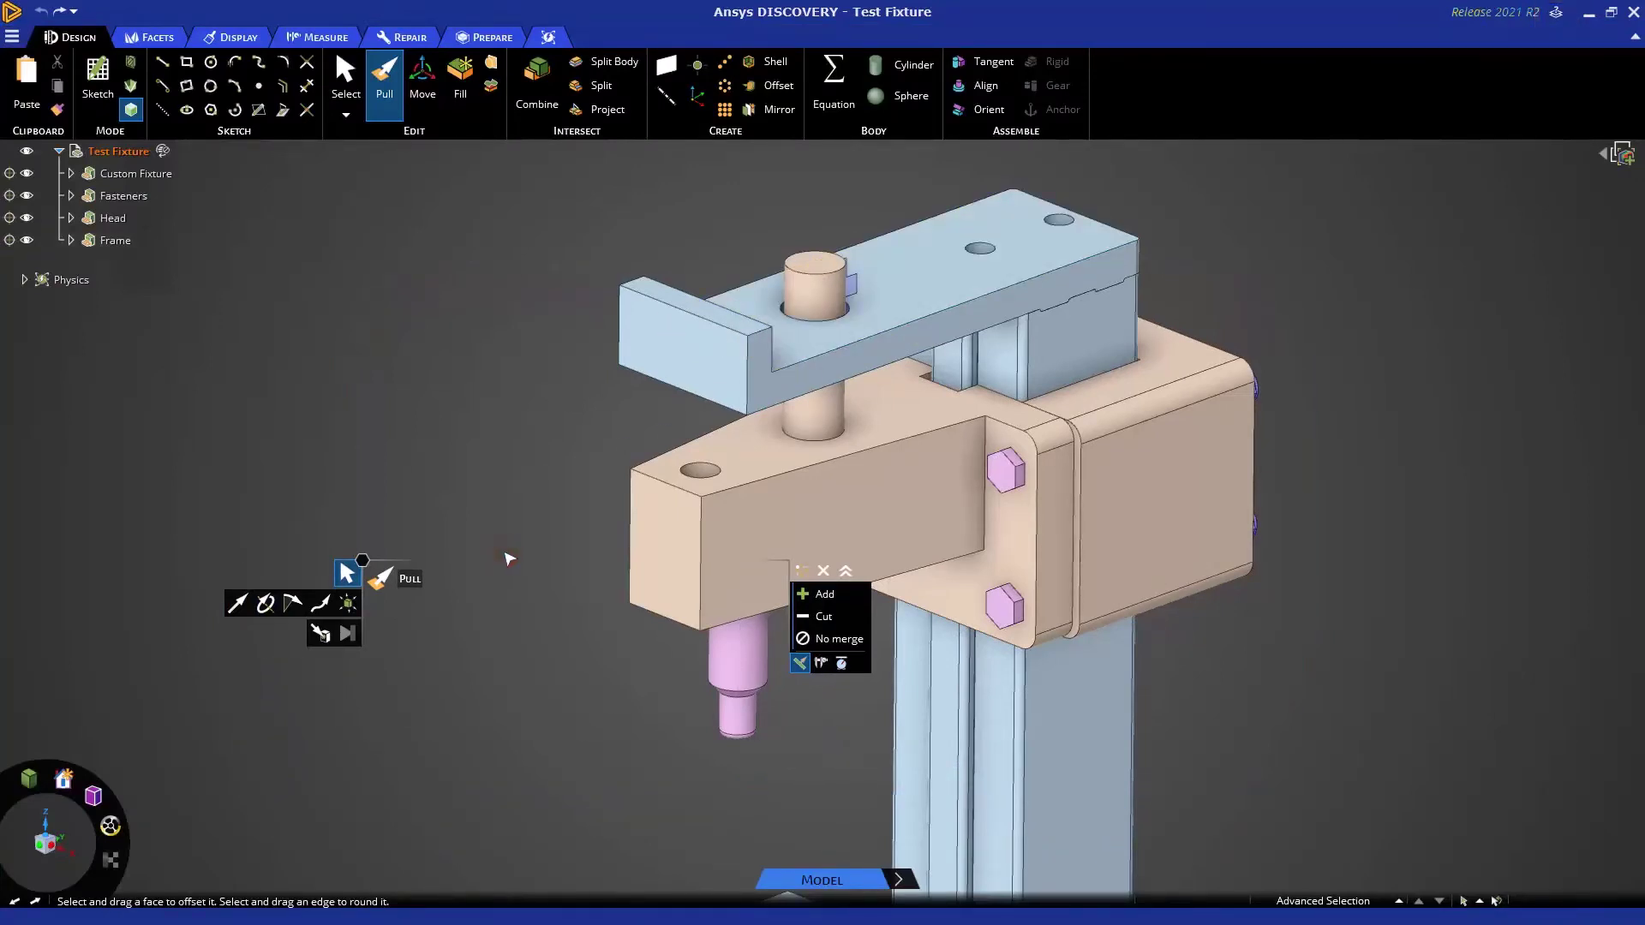
# Pull the blue L-bracket's front face outward by 20 mm.
pyautogui.click(664, 363)
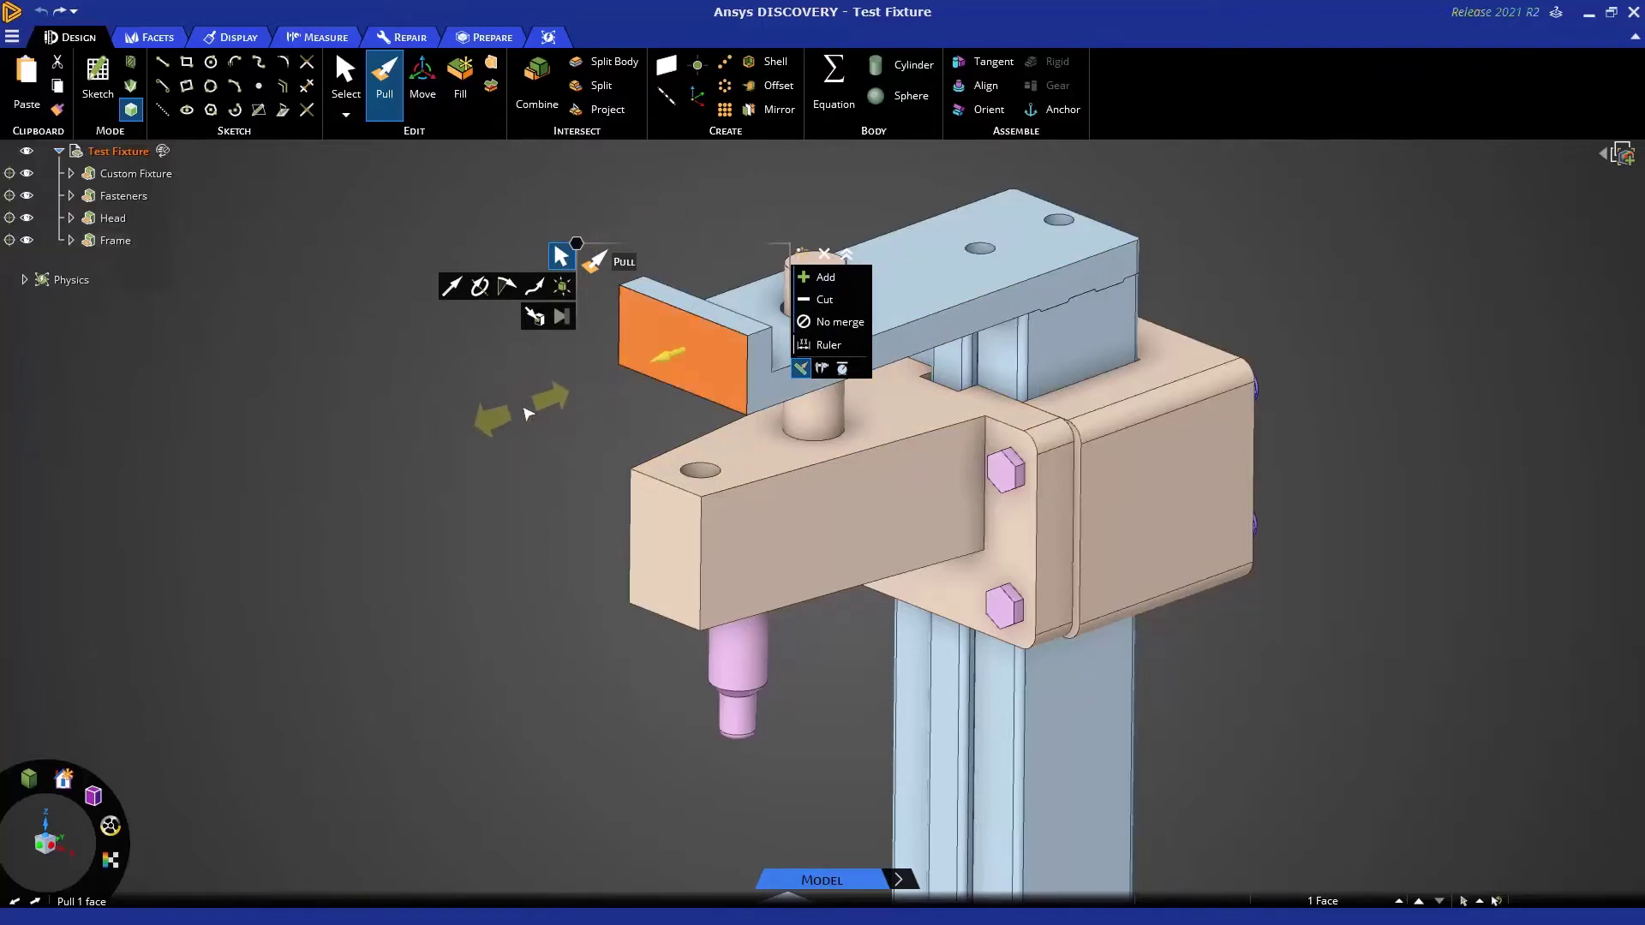
pyautogui.moveTo(524, 410); pyautogui.dragTo(474, 432)
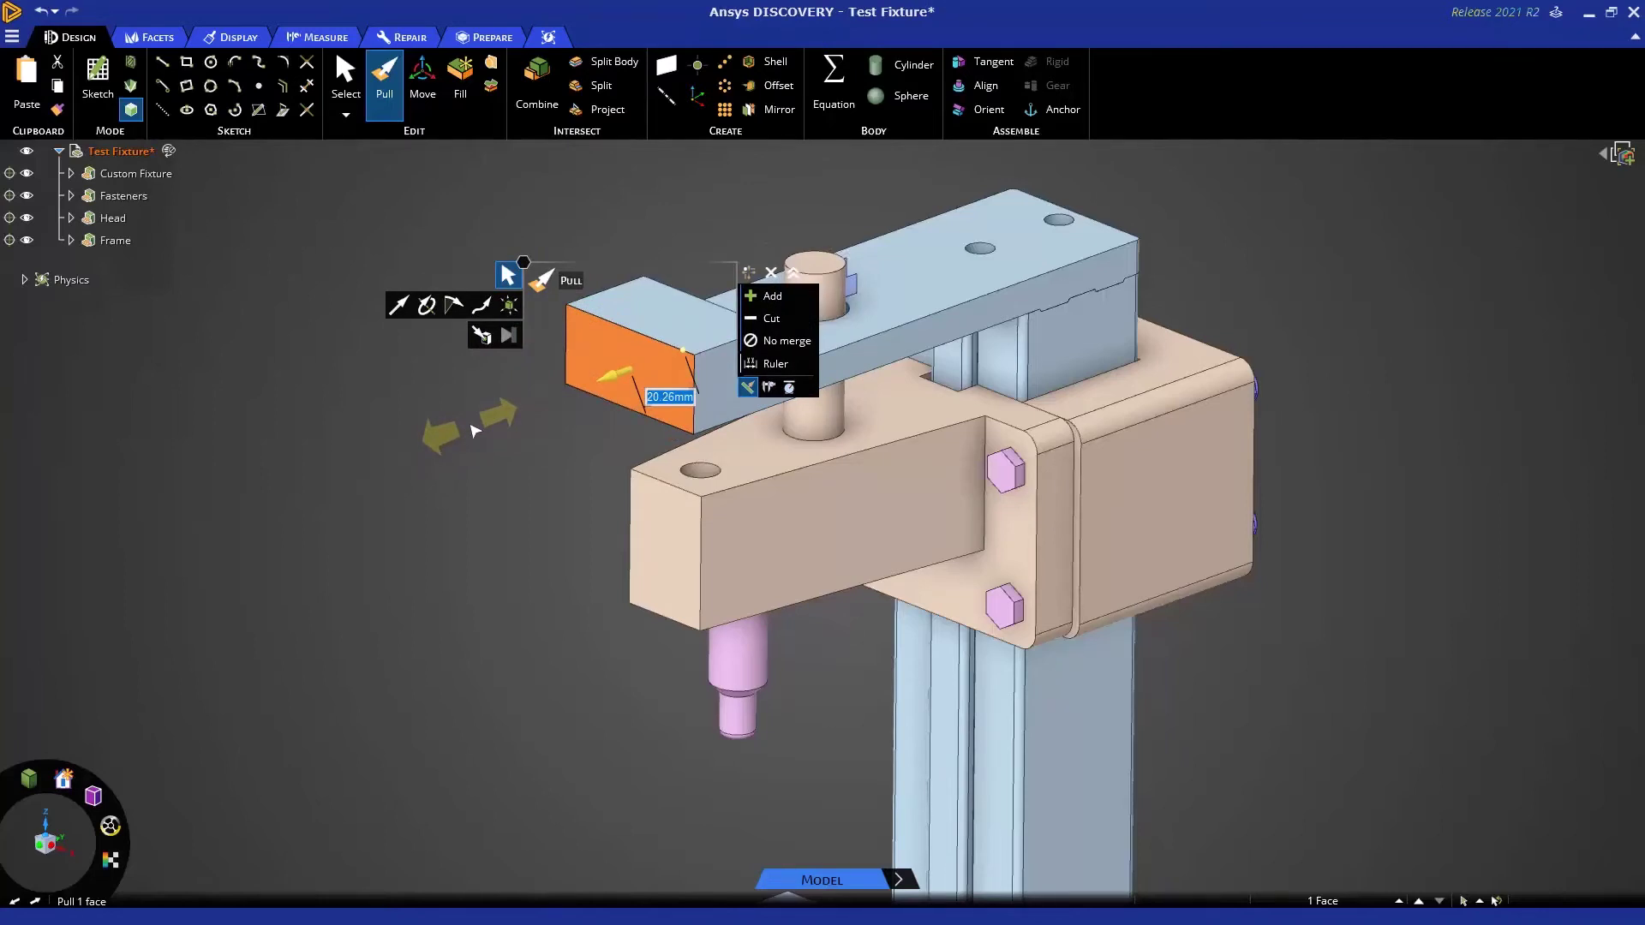
pyautogui.write('20')
pyautogui.press('Return')
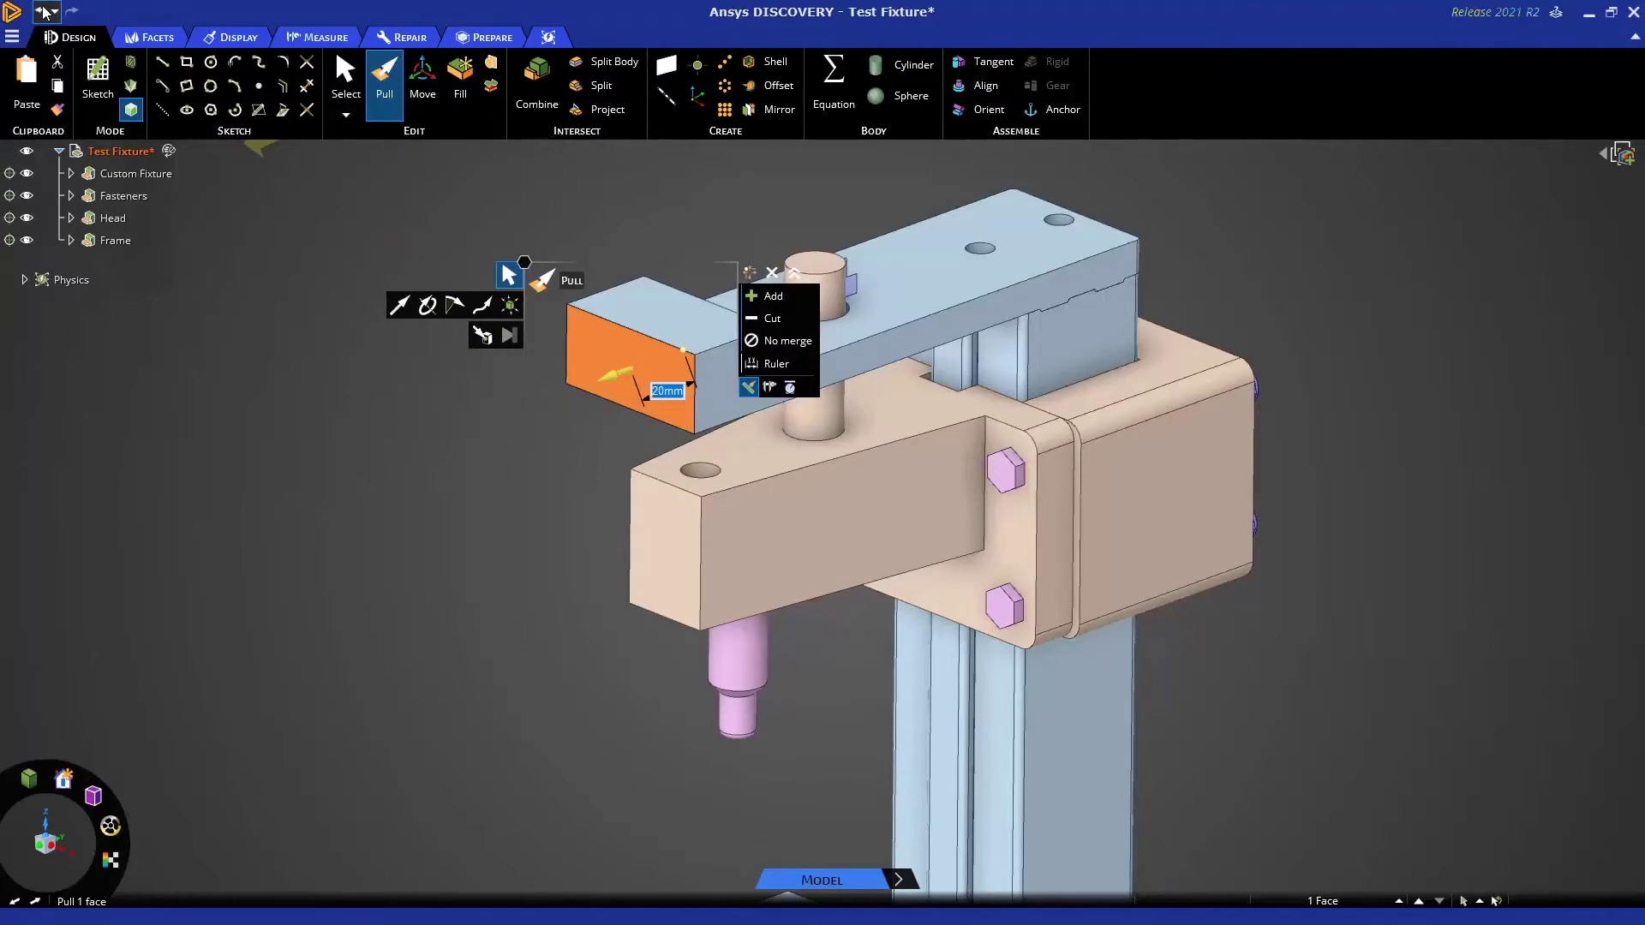
# Undo the pull, then reapply it and commit a 2 mm distance instead.
pyautogui.hotkey('ctrl', 'z')
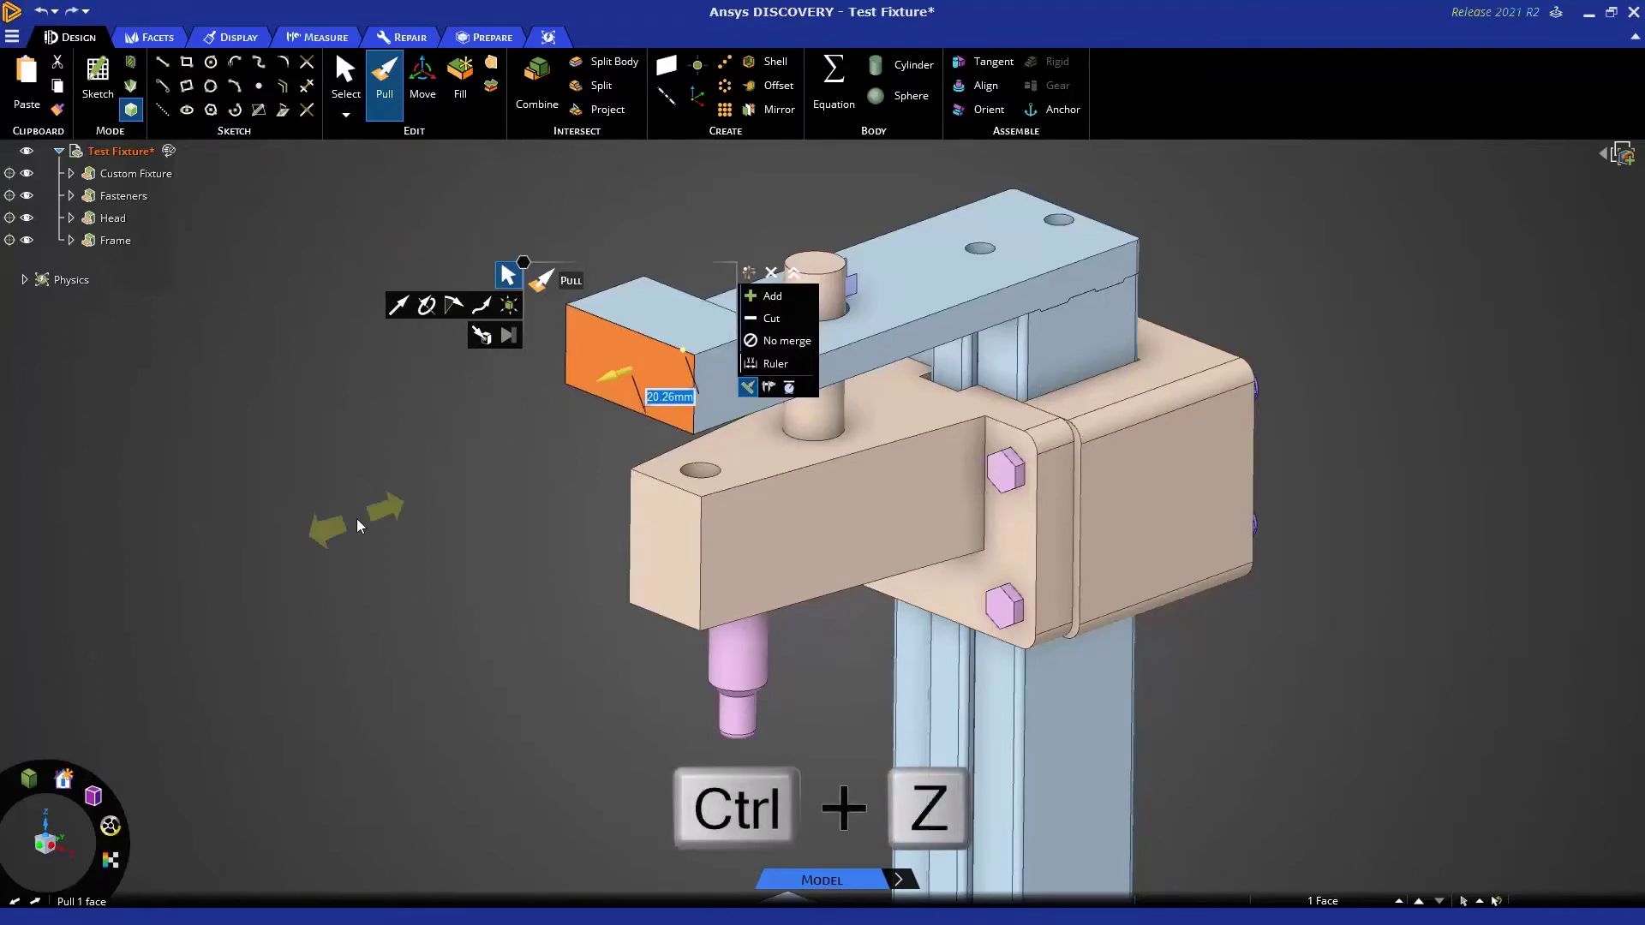
pyautogui.hotkey('ctrl', 'z')
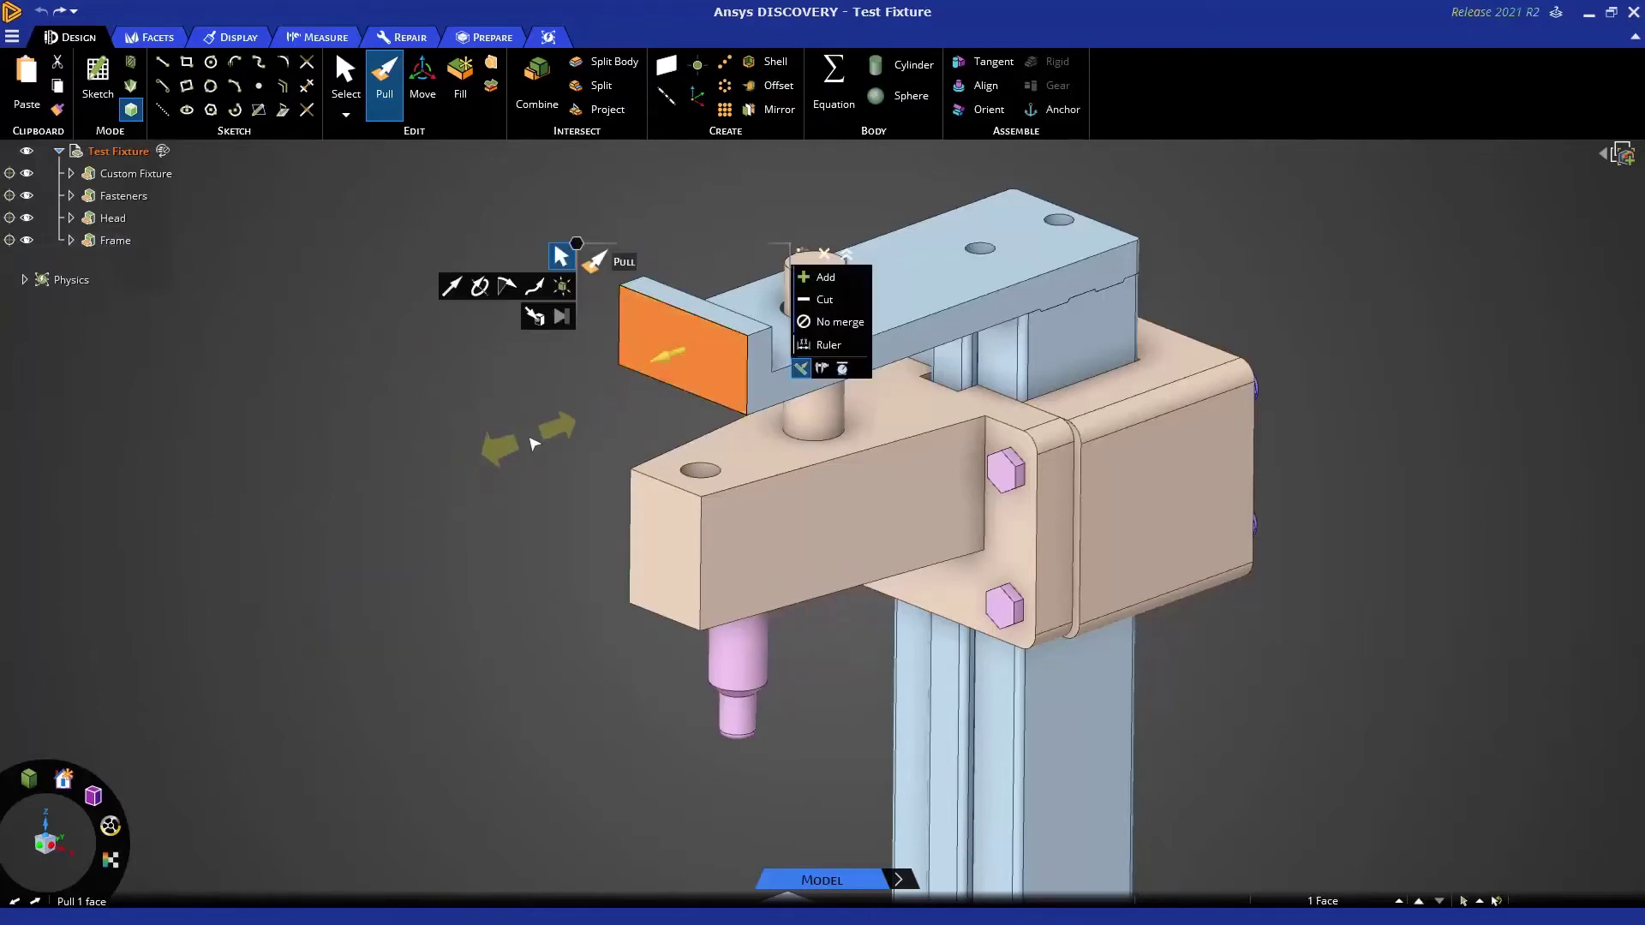
pyautogui.press('Return')
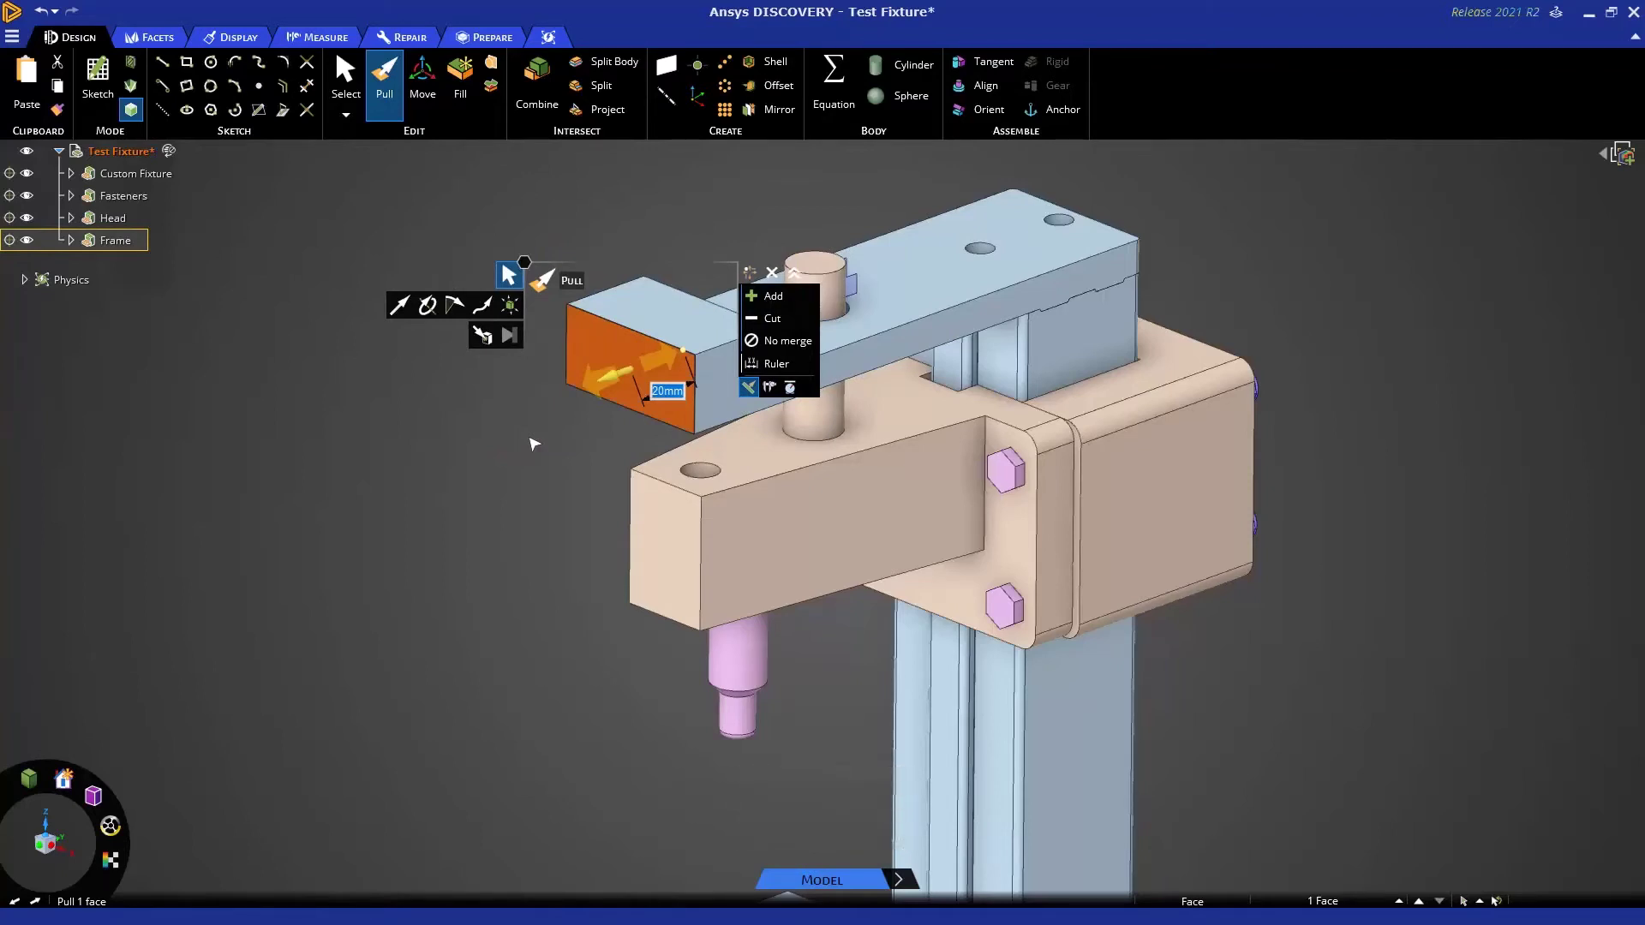
pyautogui.write('2')
pyautogui.press('Return')
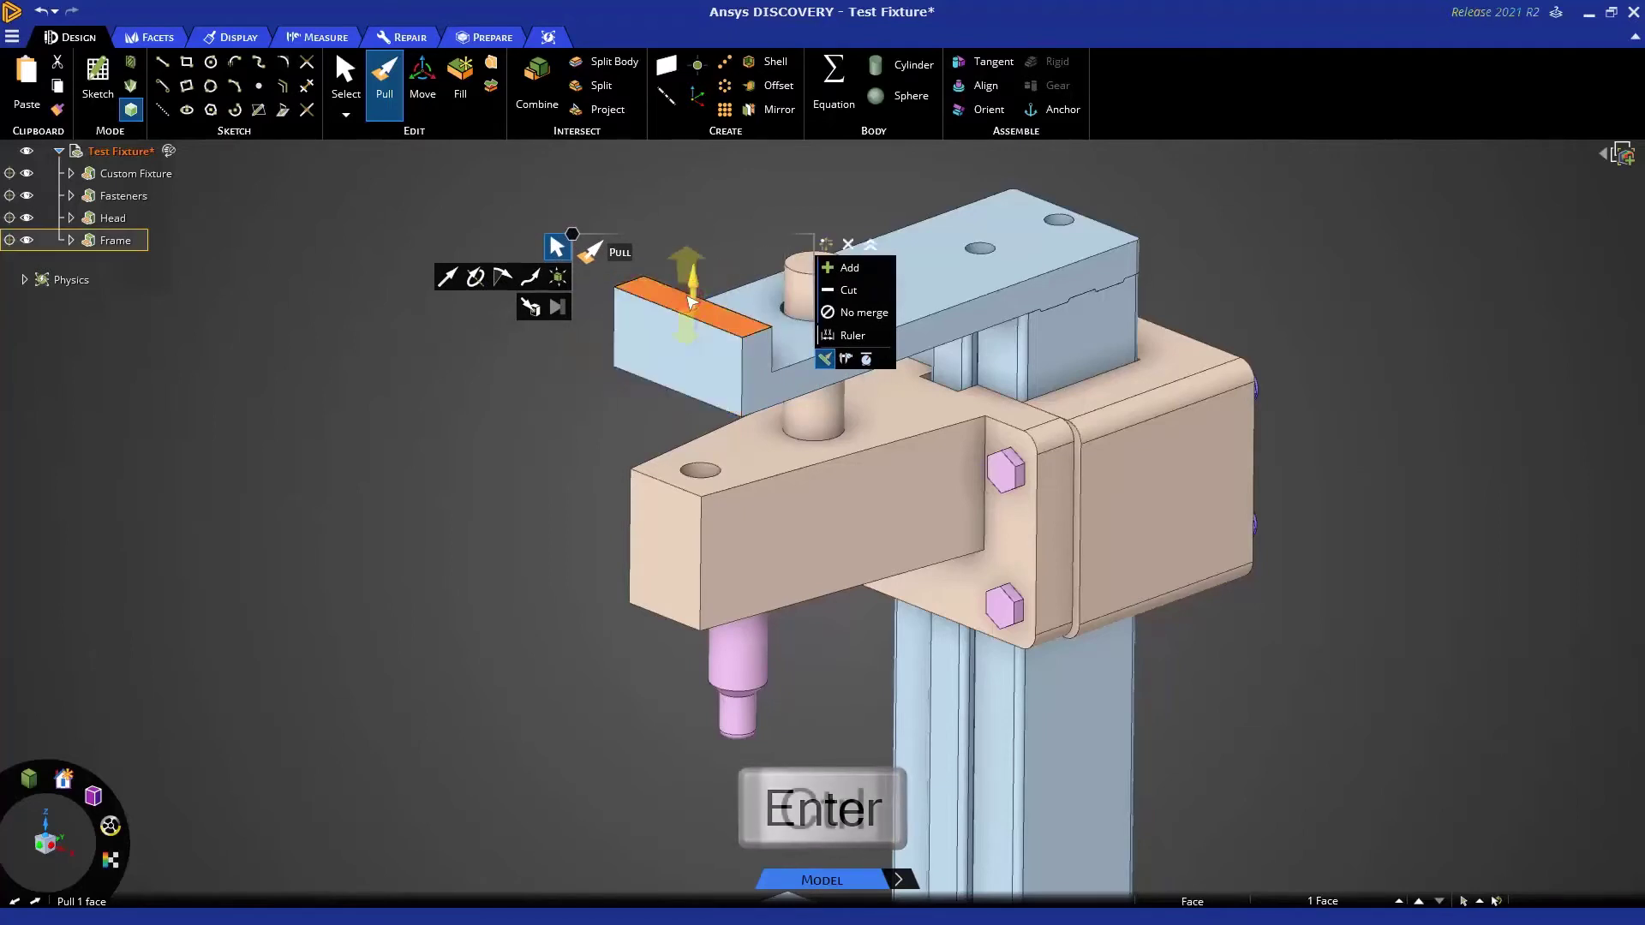
# Raise the block's top face and cylinder top together with a Ctrl pull.
pyautogui.keyDown('ctrl'); pyautogui.click(814, 277); pyautogui.keyUp('ctrl')
pyautogui.keyDown('ctrl'); pyautogui.click(809, 267); pyautogui.keyUp('ctrl')
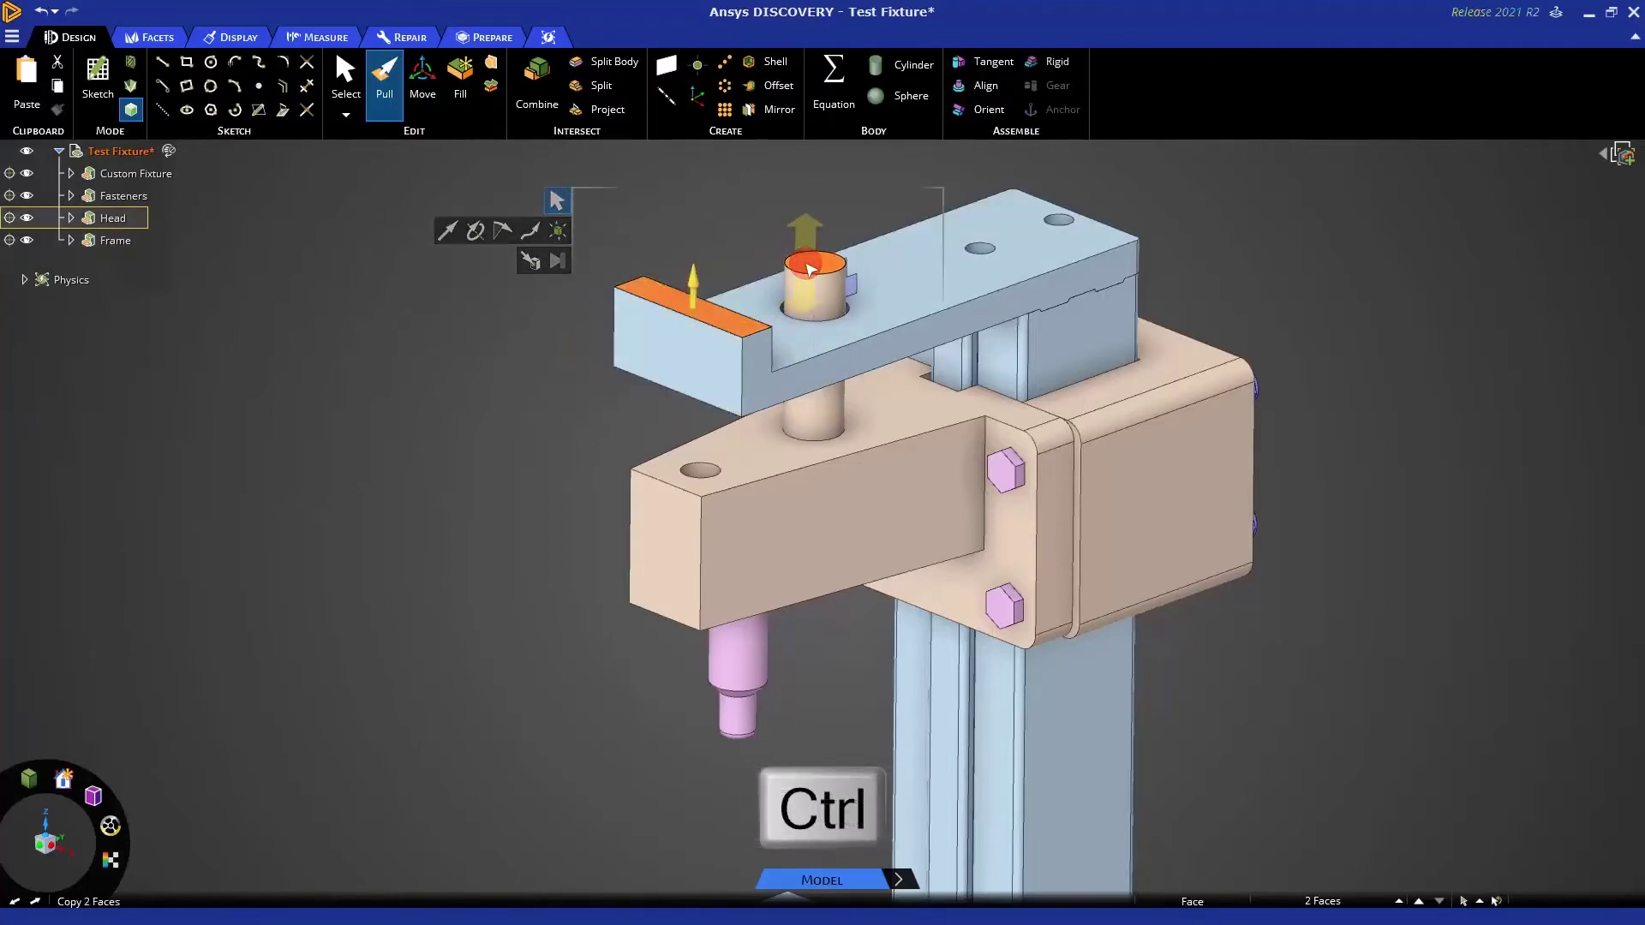
pyautogui.press('ctrl')
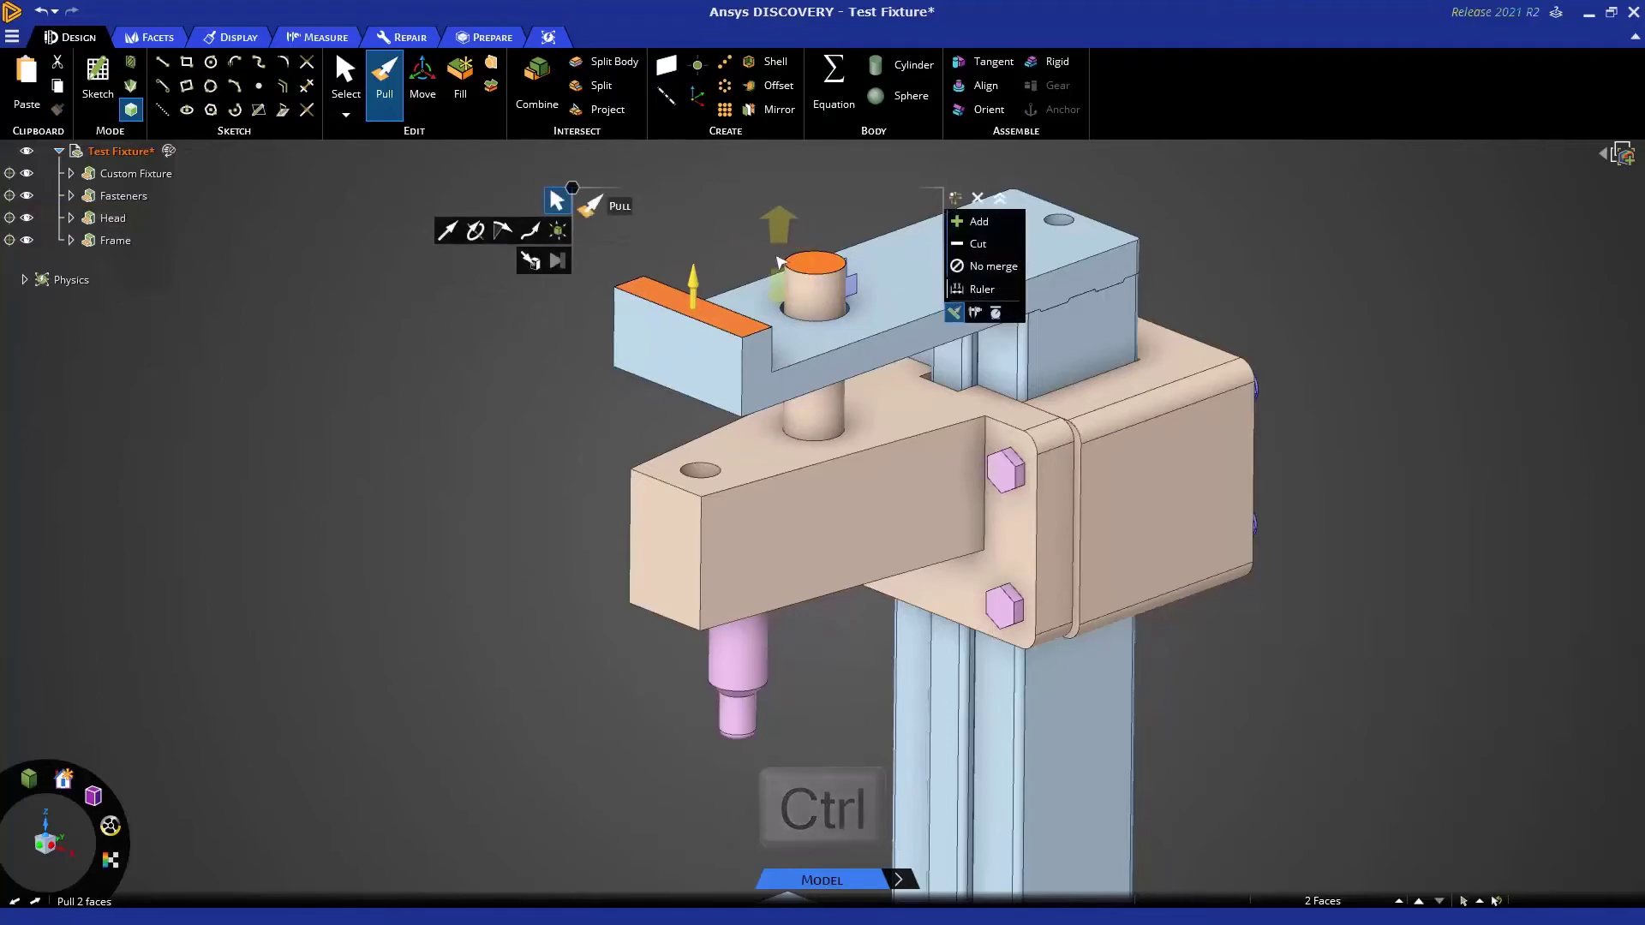
pyautogui.moveTo(725, 261); pyautogui.dragTo(726, 231)
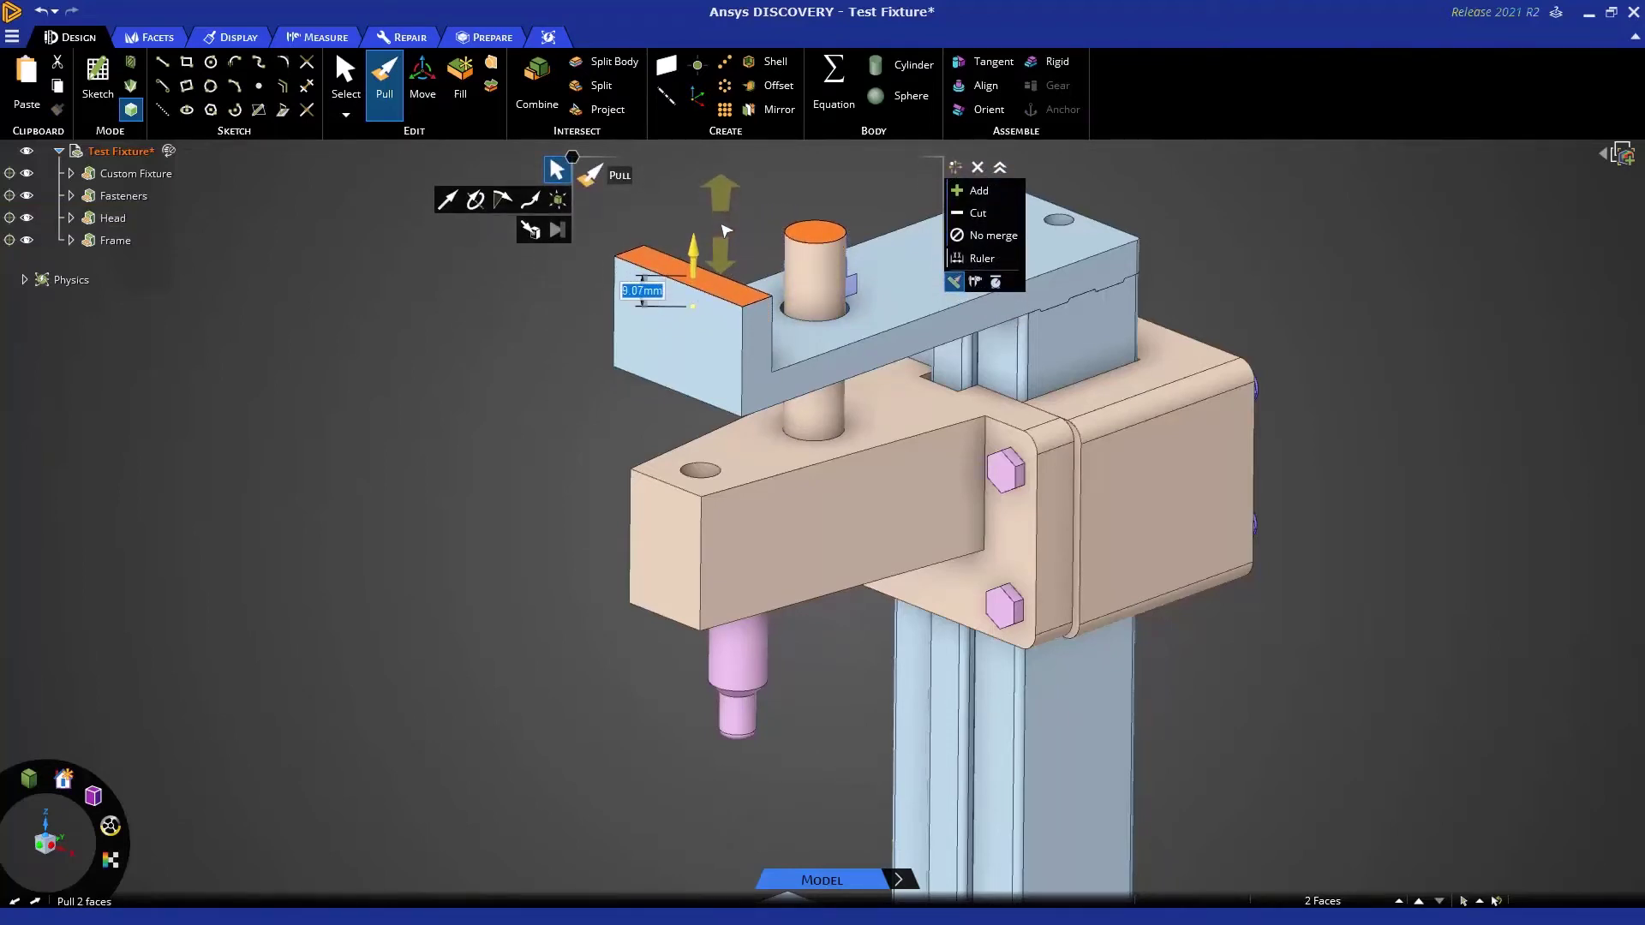
pyautogui.moveTo(724, 234)
pyautogui.mouseDown(button='middle')
pyautogui.moveTo(727, 174)
pyautogui.moveTo(724, 235)
pyautogui.mouseUp(button='middle')
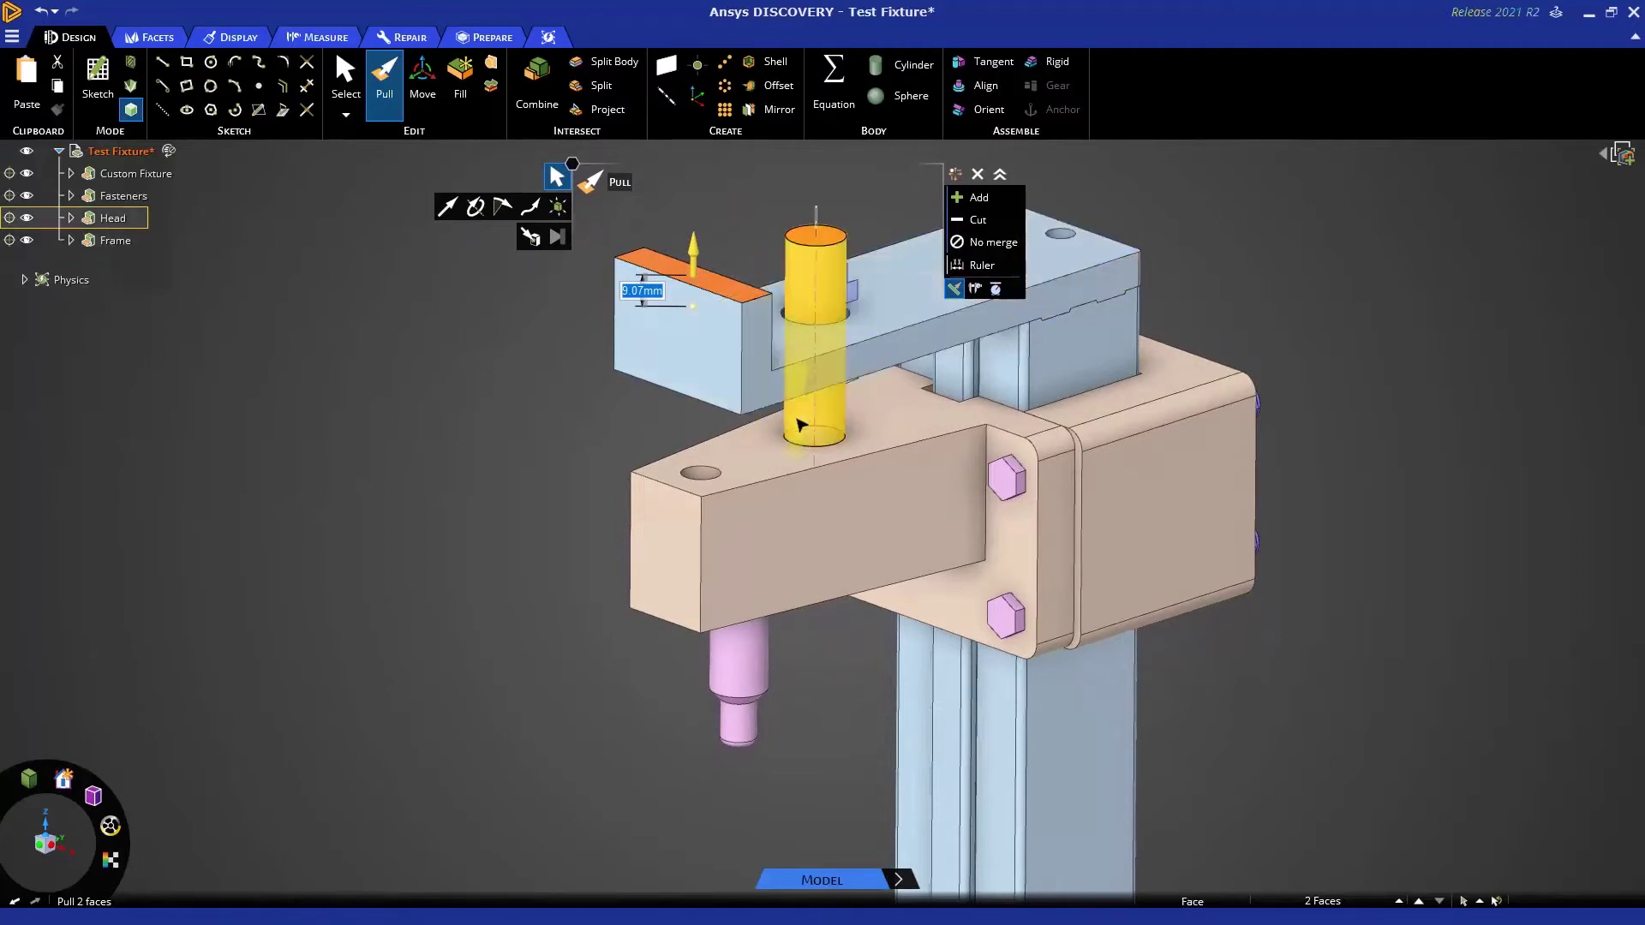
# Measure the pull from a reference face and set the wall extension to 20 mm.
pyautogui.click(961, 267)
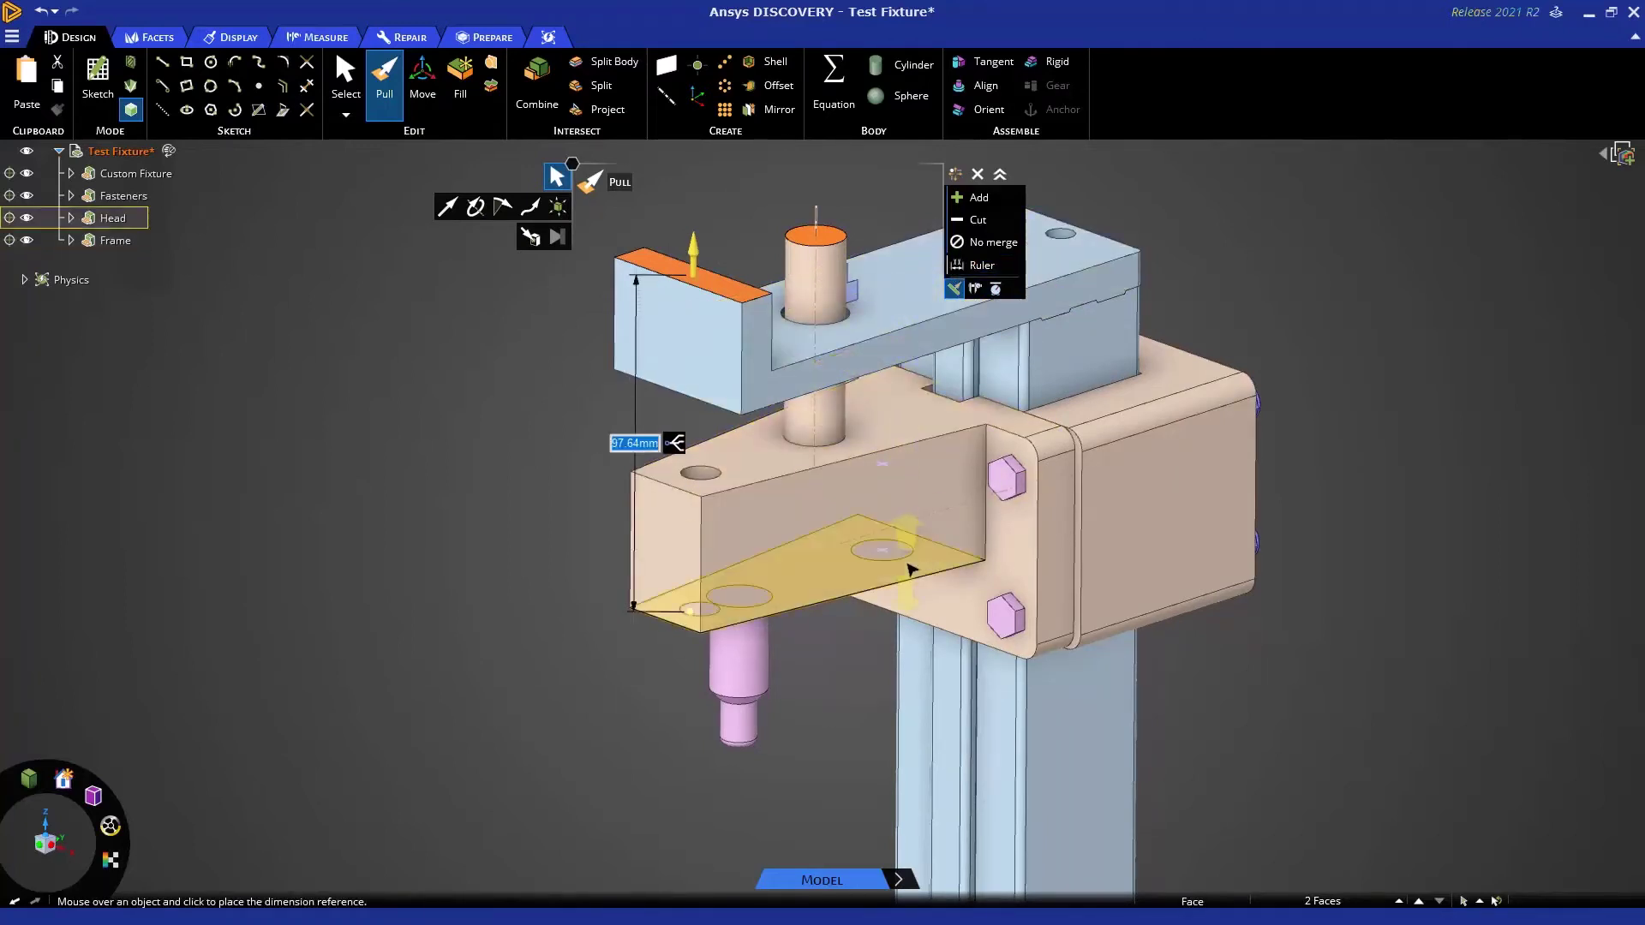
pyautogui.click(796, 357)
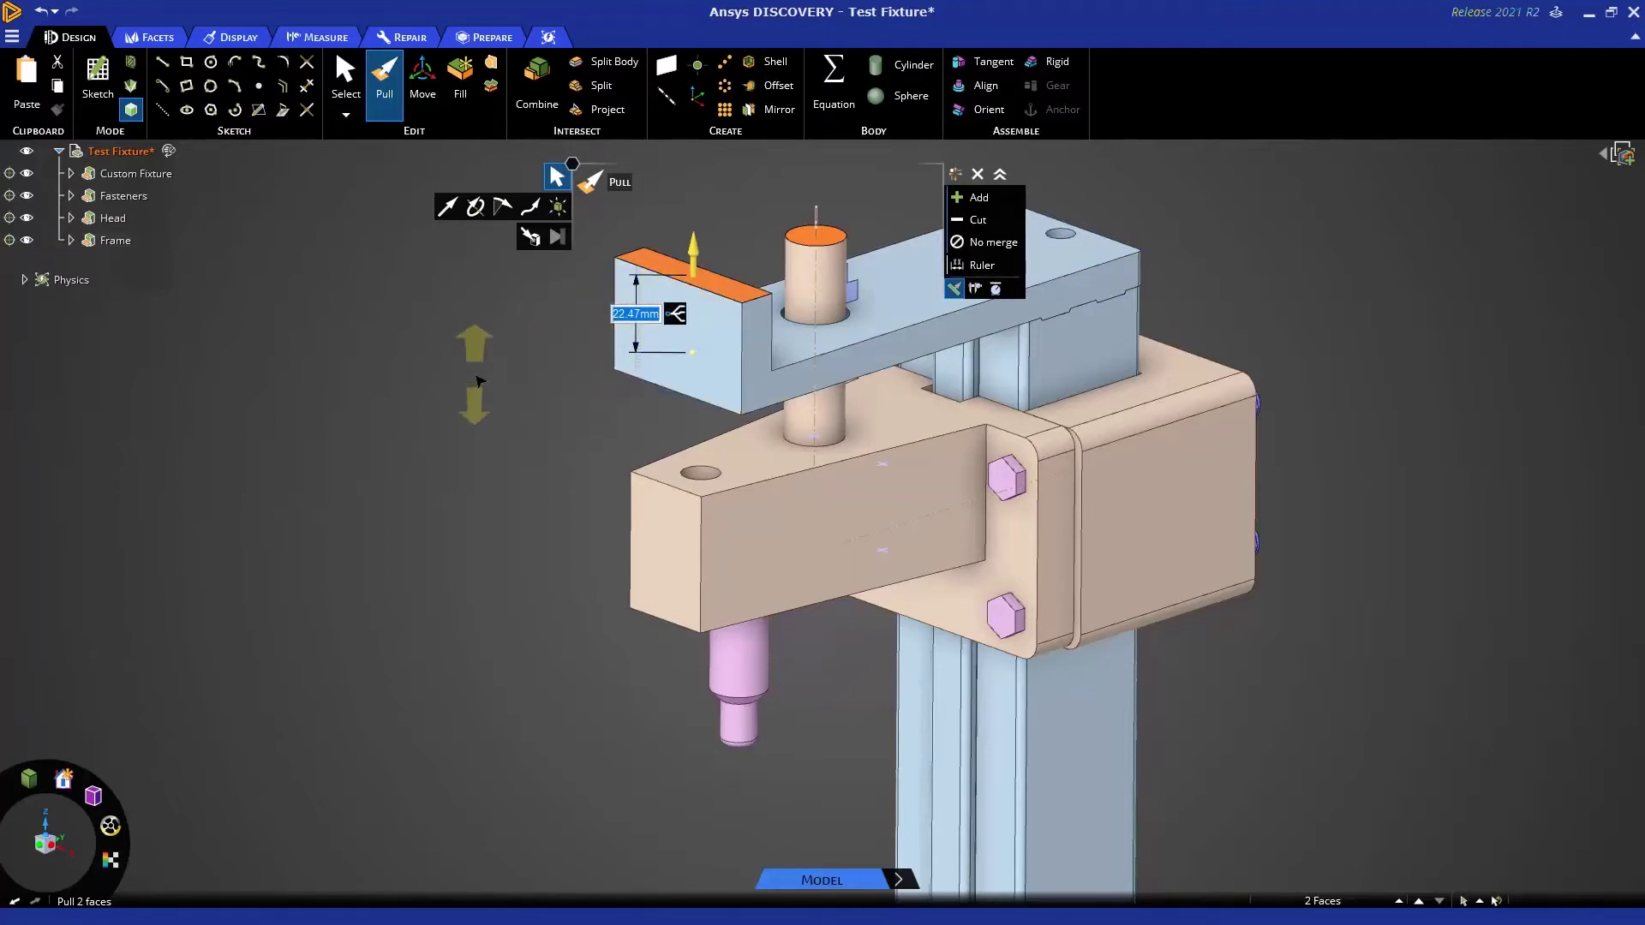
pyautogui.write('20')
pyautogui.press('Return')
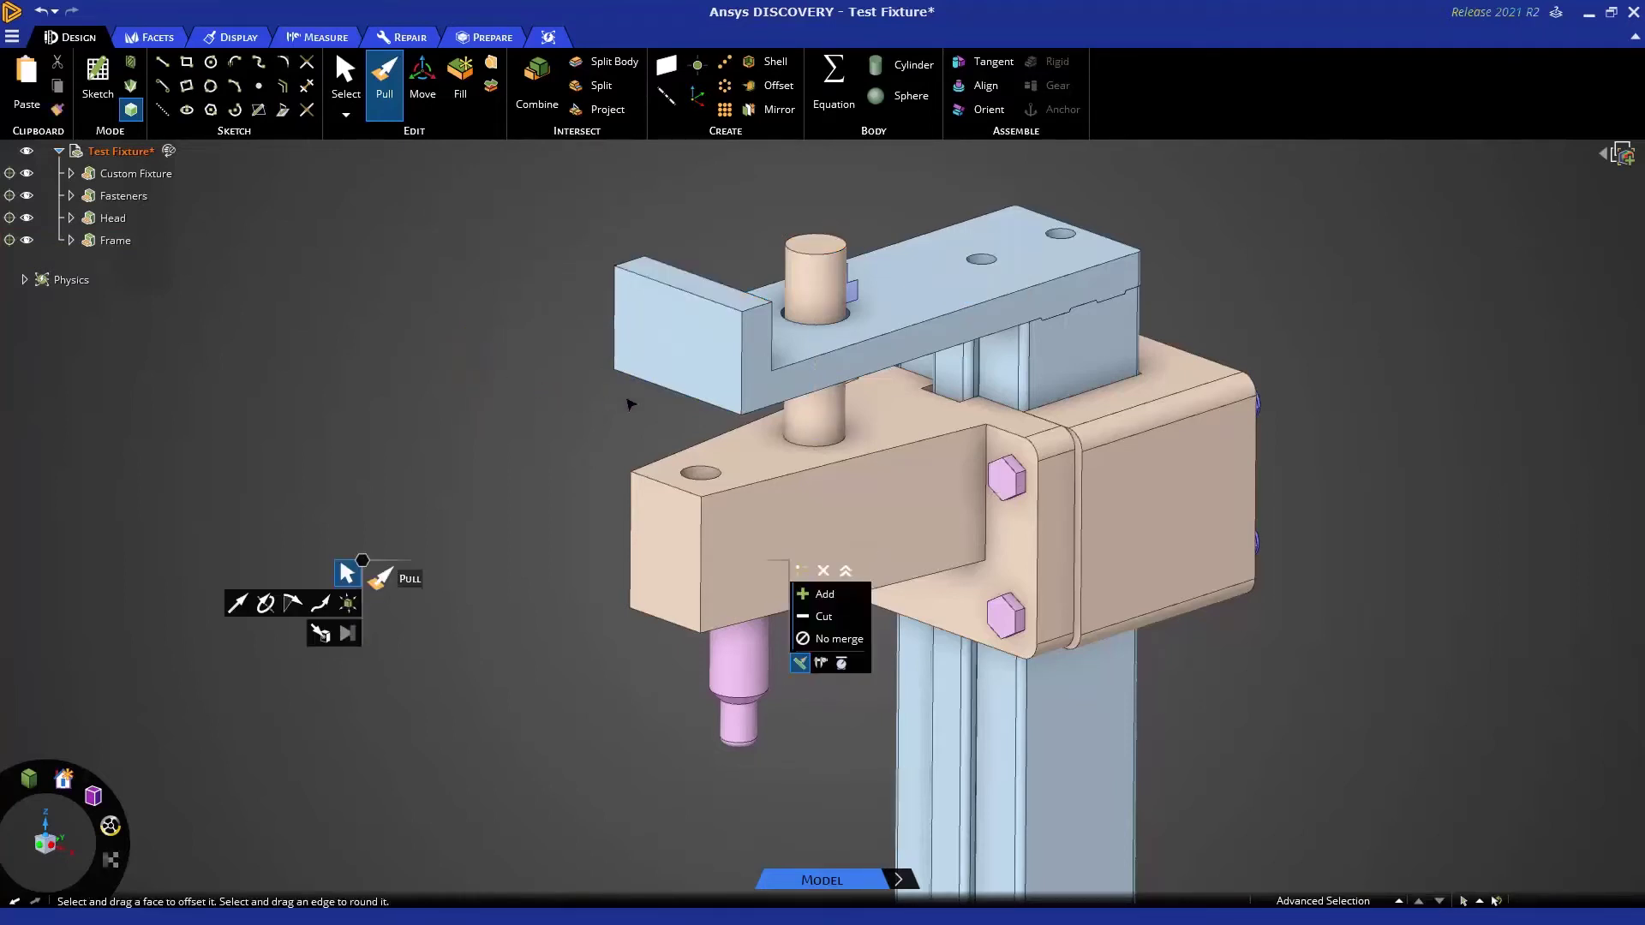
# Pull the narrow flange face Up To the large housing face, closing the 2.75 mm gap.
pyautogui.click(1074, 541)
pyautogui.scroll(5, 1073, 553)
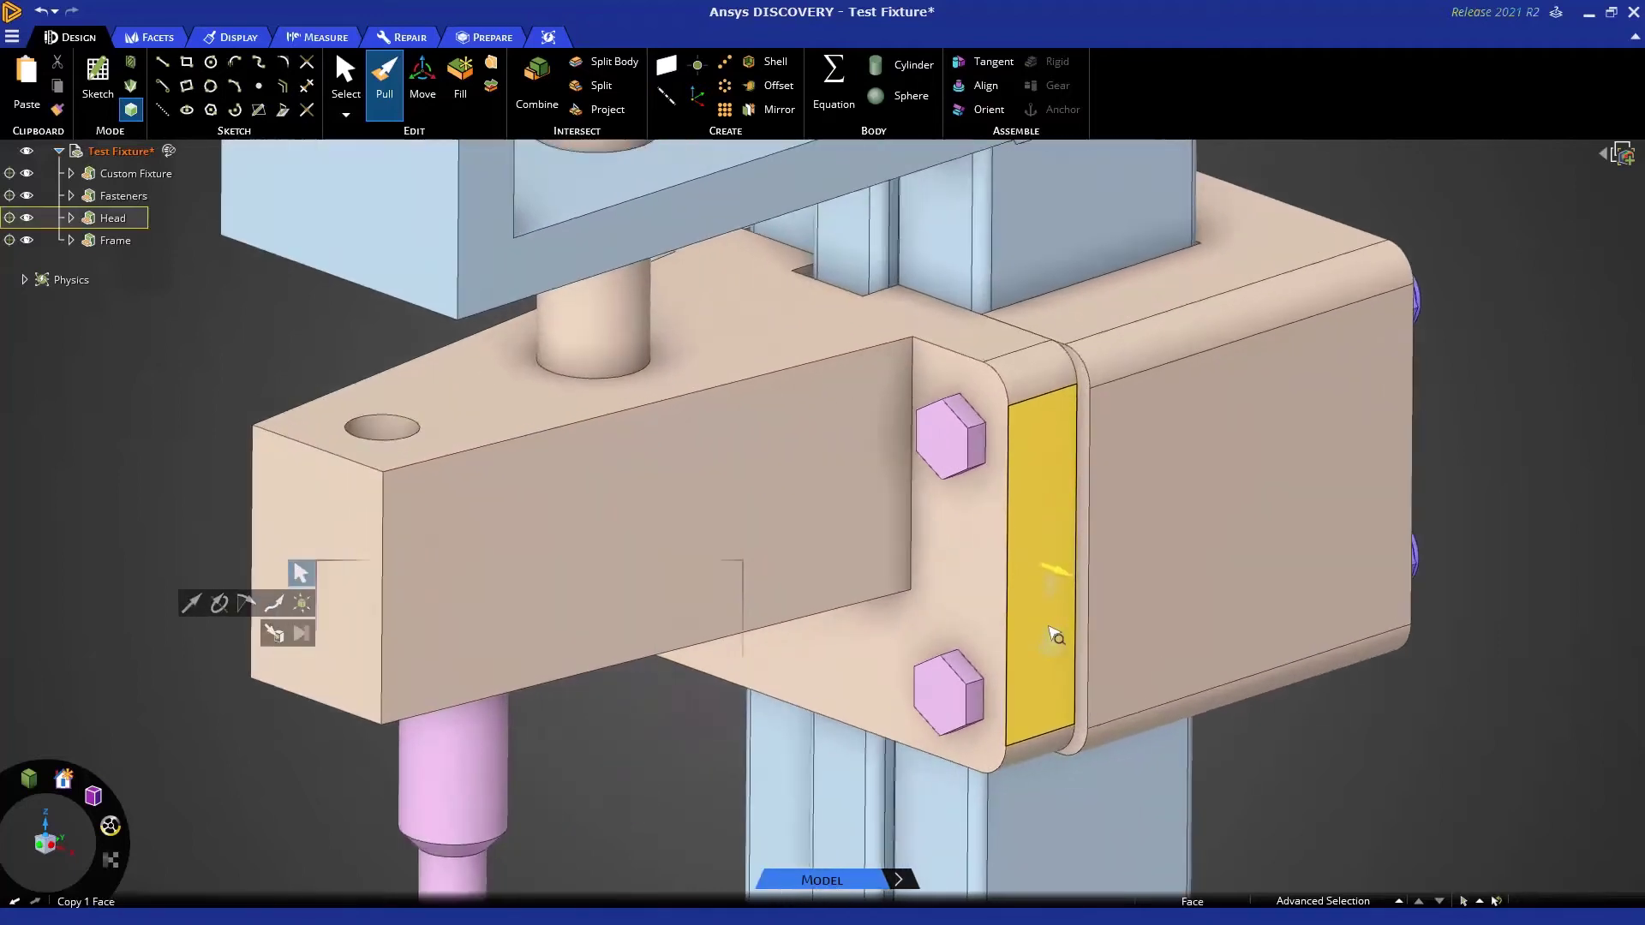
pyautogui.scroll(3, 1054, 642)
pyautogui.click(1050, 680)
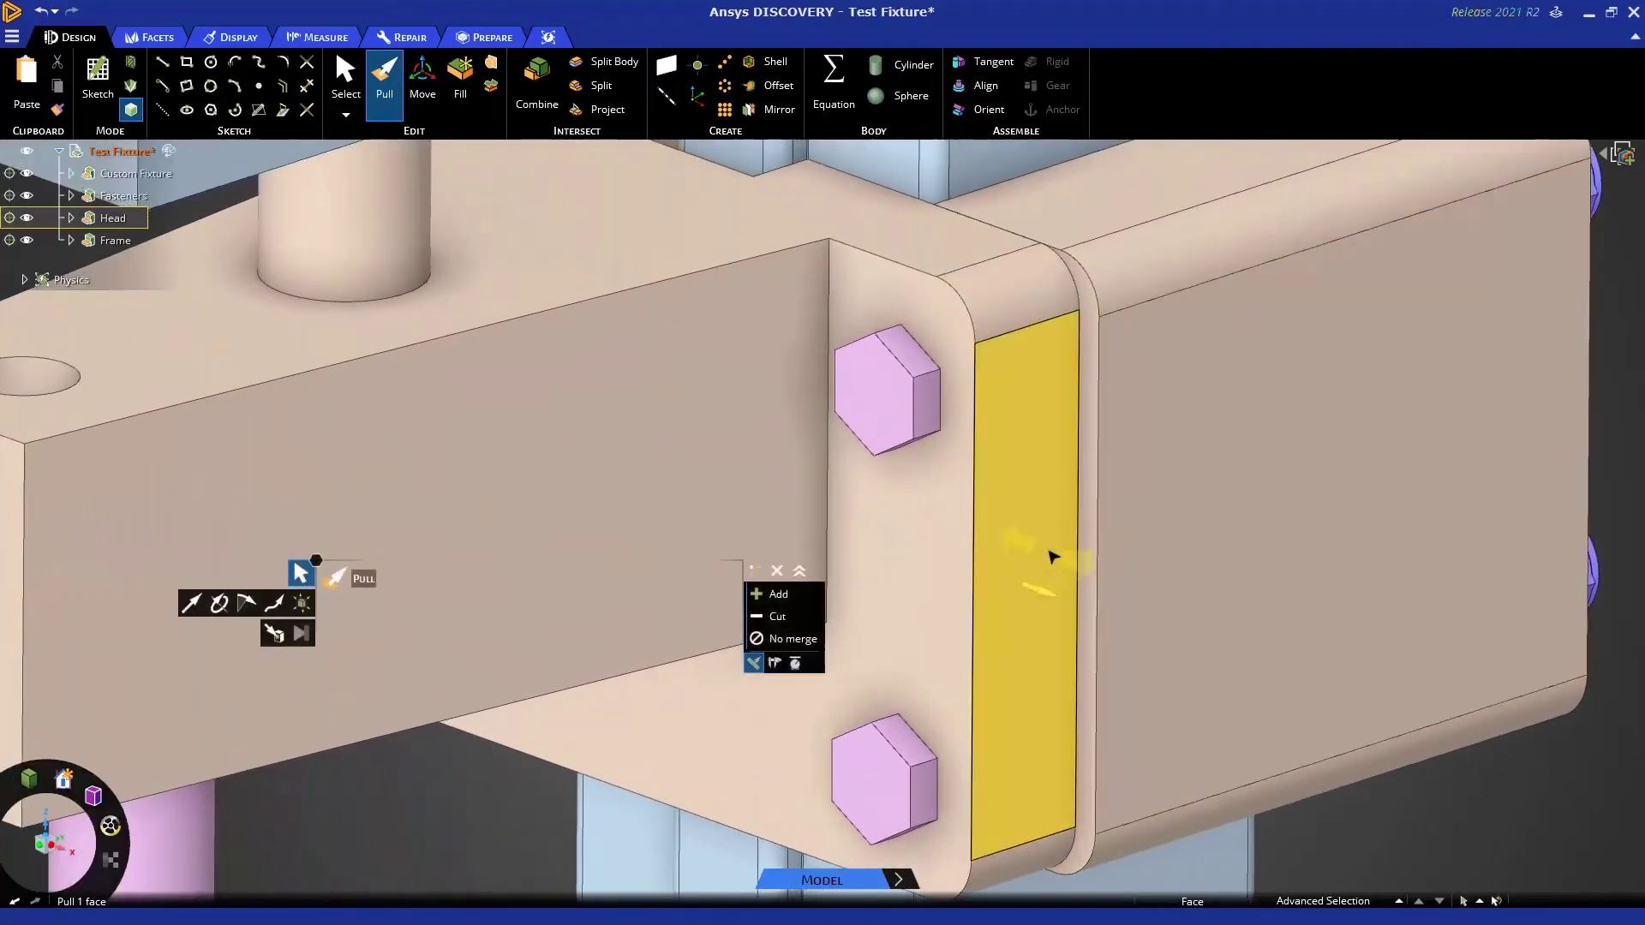
pyautogui.click(1046, 548)
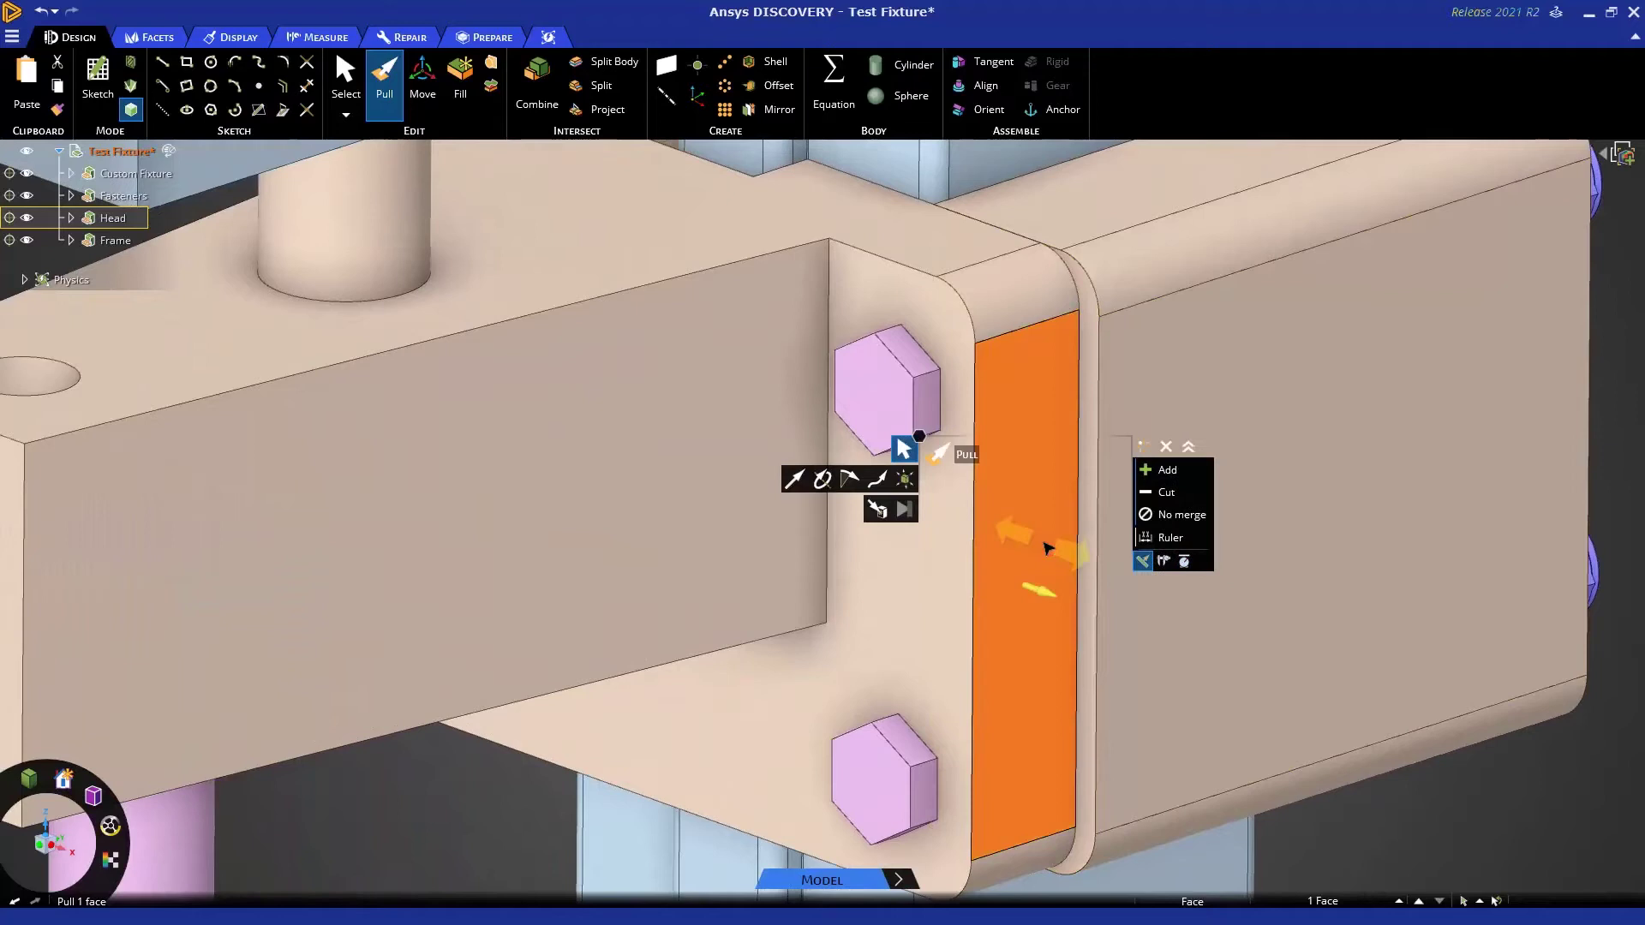
pyautogui.click(879, 512)
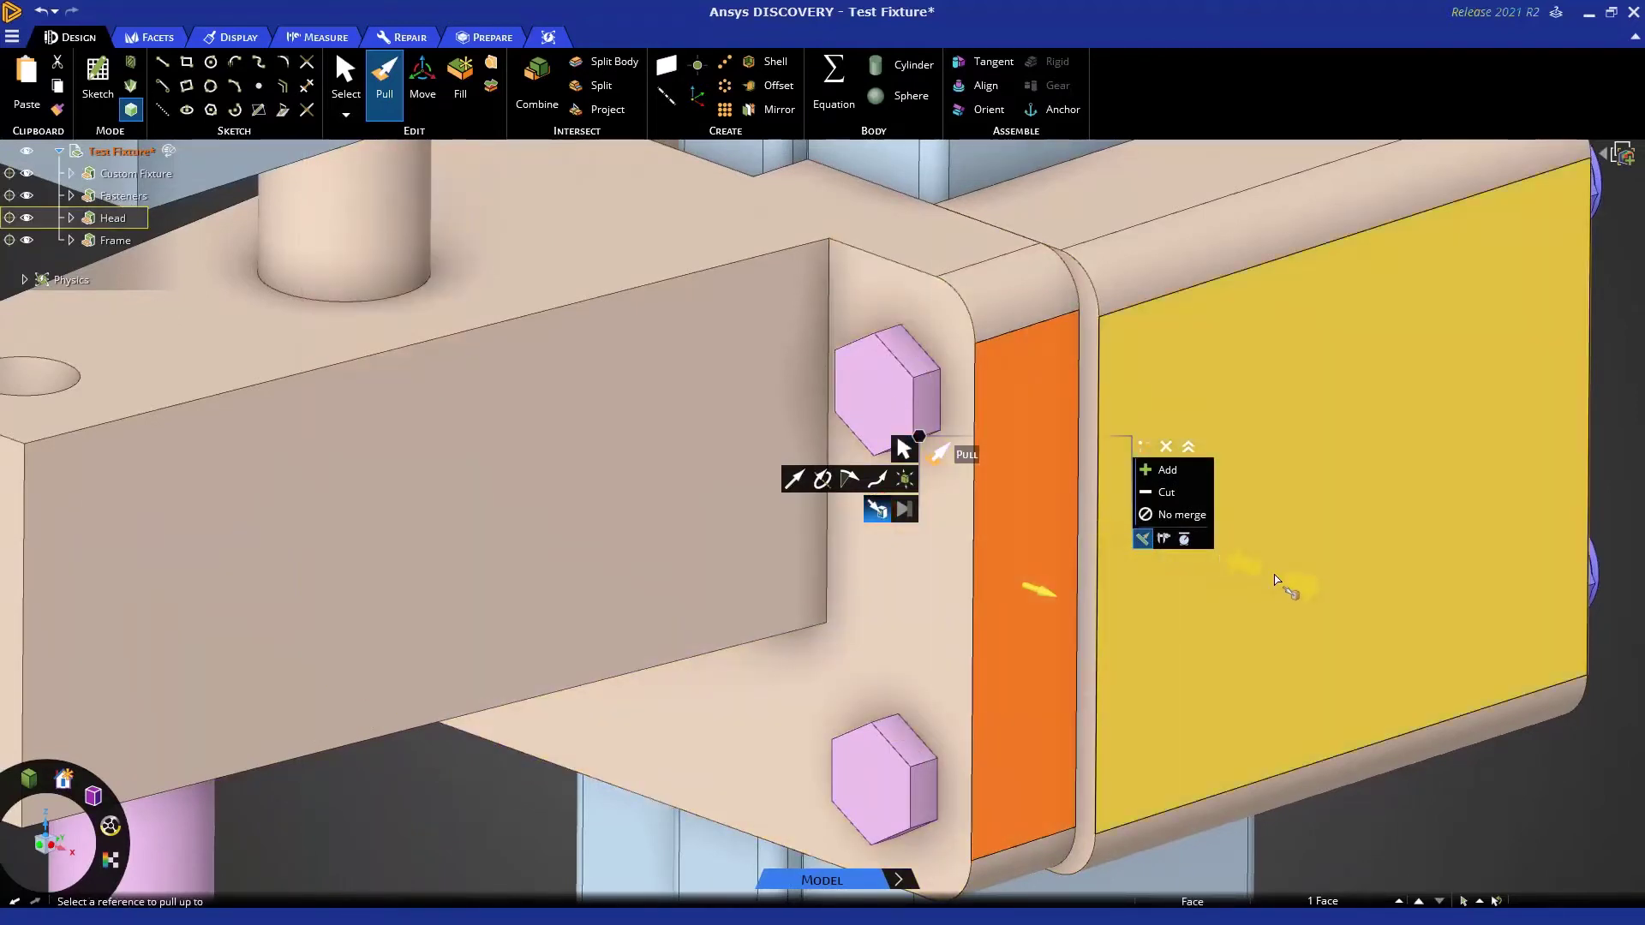
pyautogui.click(1277, 581)
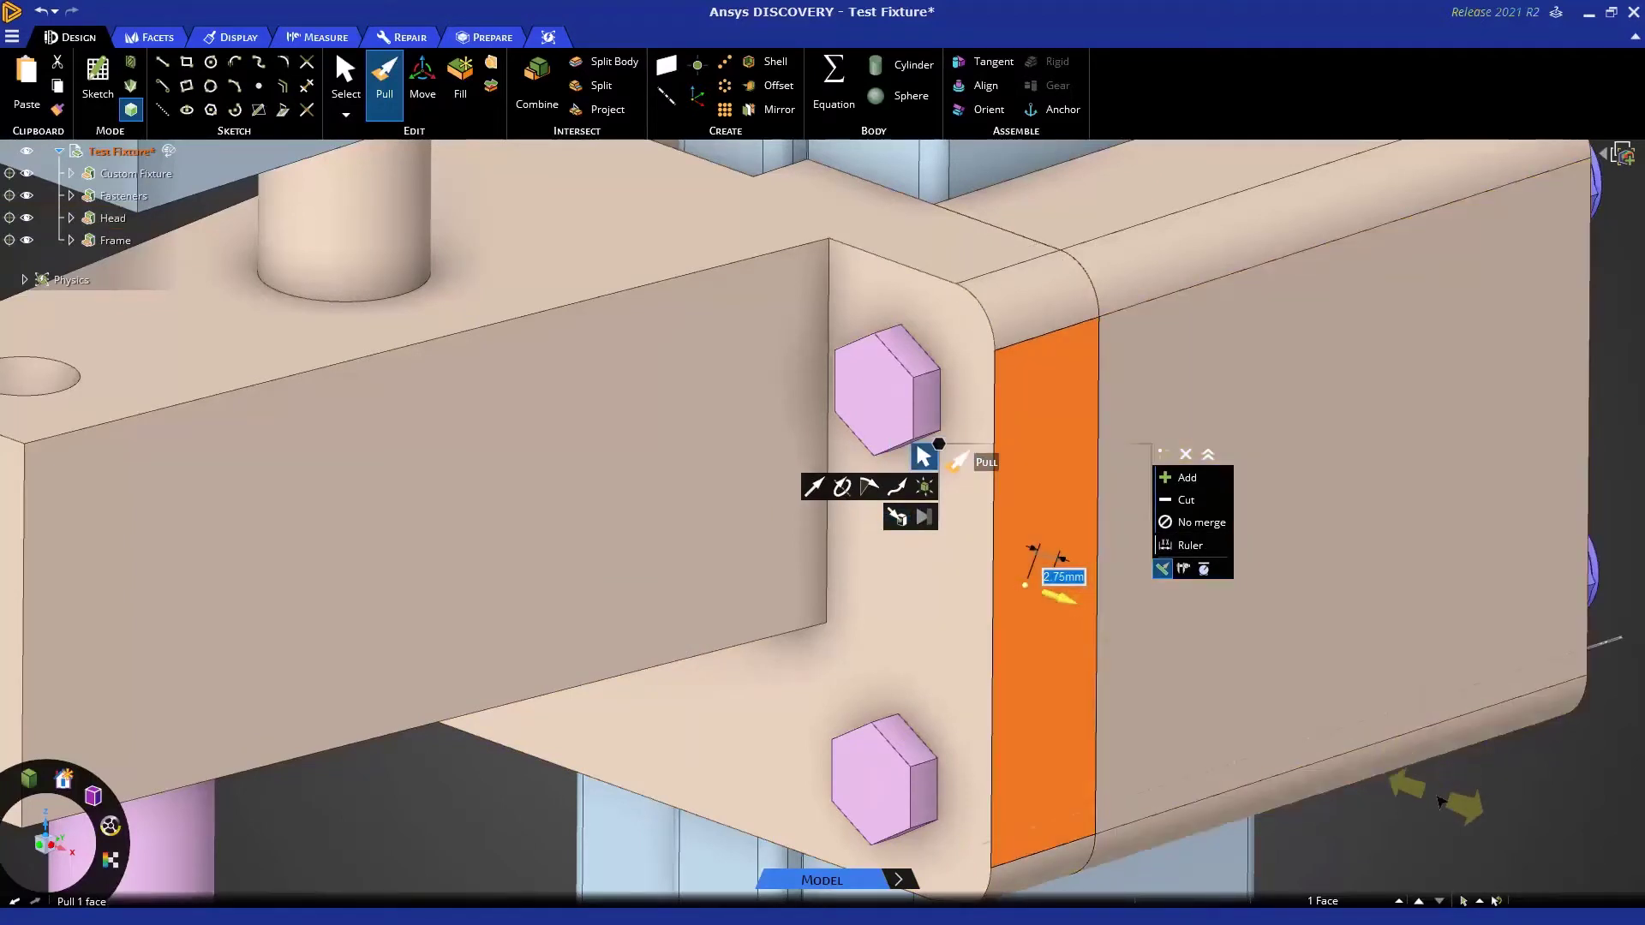
pyautogui.moveTo(1427, 804); pyautogui.dragTo(719, 479, button='middle')
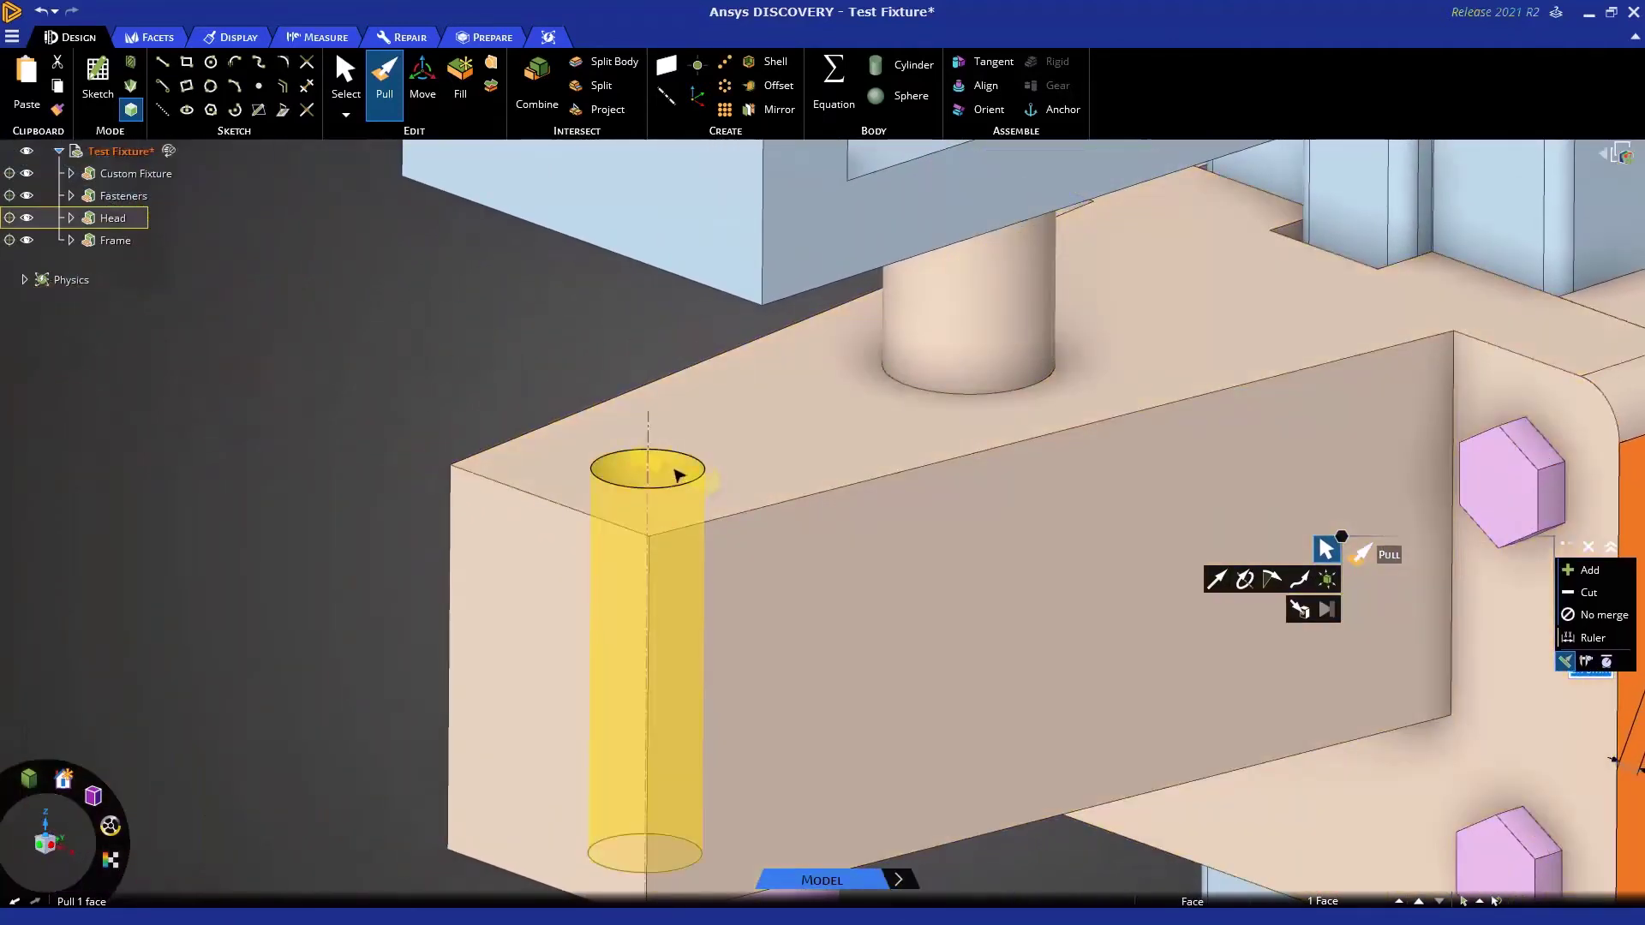
# Enlarge the hole in the head's arm to a 6 mm radius.
pyautogui.click(680, 474)
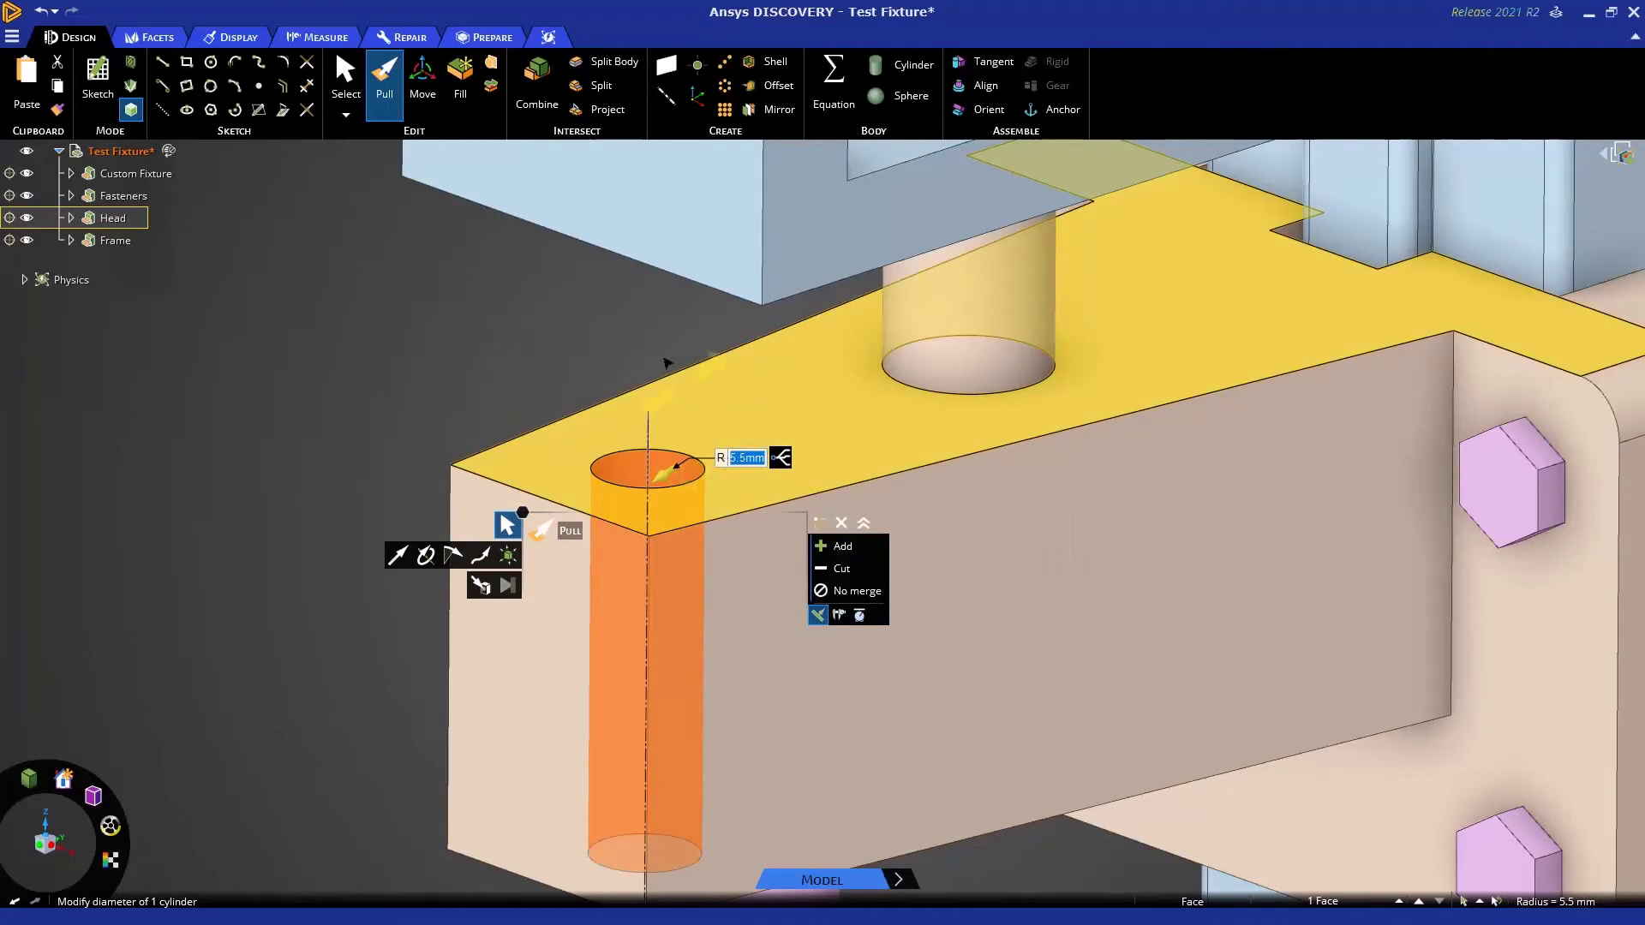
pyautogui.moveTo(671, 356)
pyautogui.mouseDown()
pyautogui.moveTo(795, 283)
pyautogui.moveTo(682, 341)
pyautogui.mouseUp()
pyautogui.write('6')
pyautogui.press('Return')
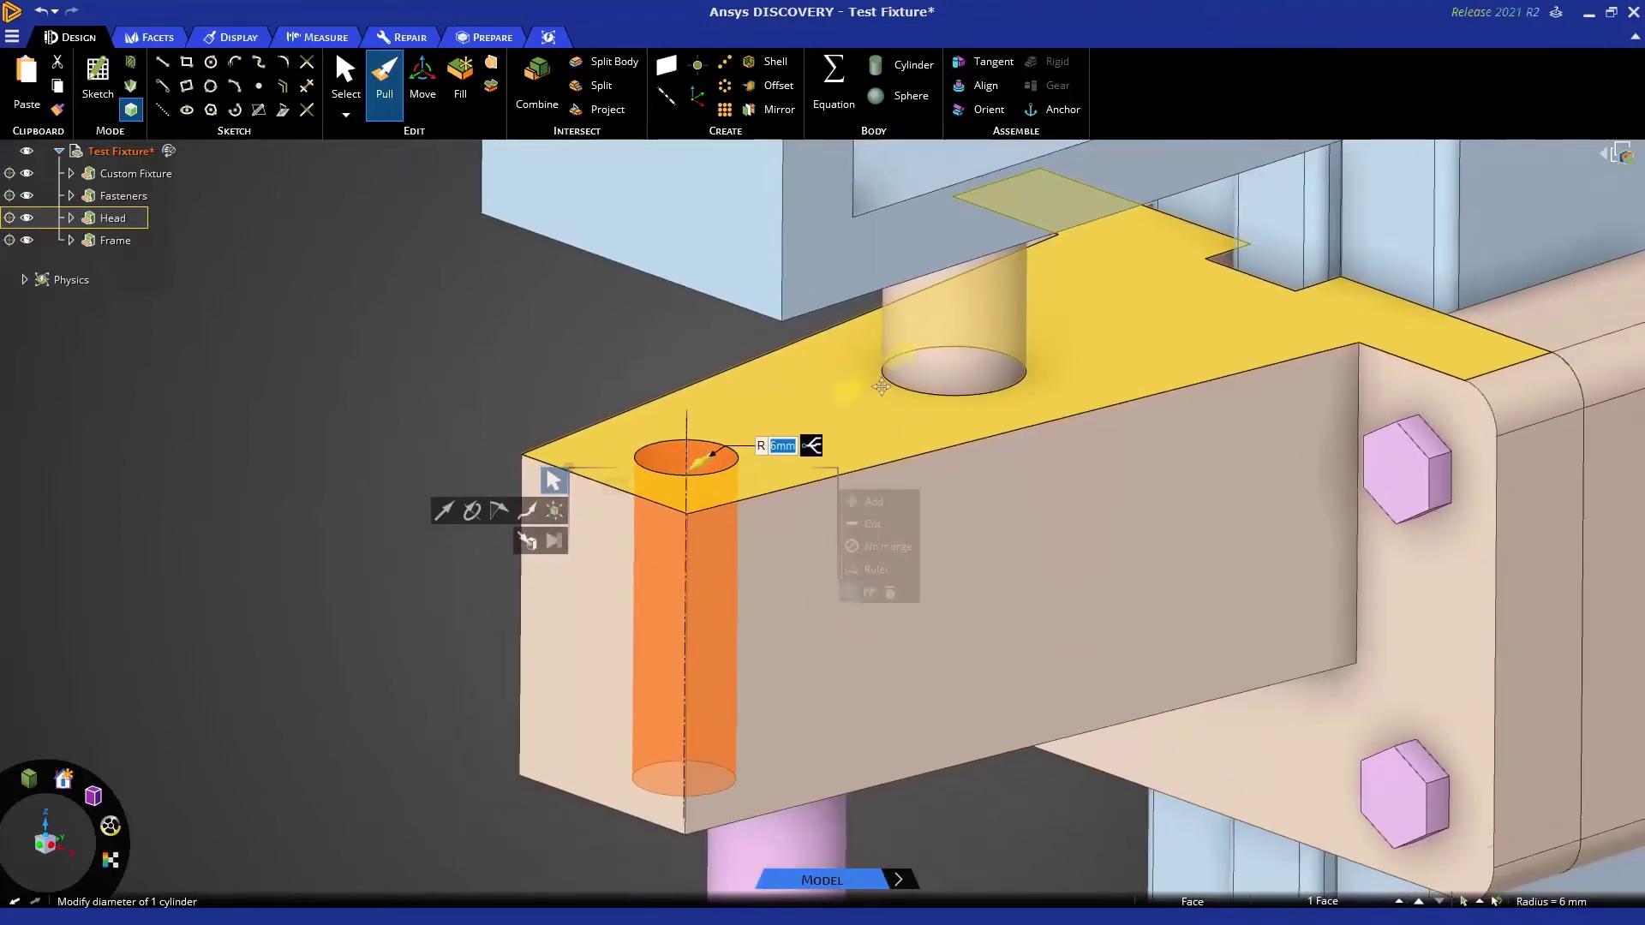
pyautogui.keyDown('shift'); pyautogui.moveTo(822, 424); pyautogui.dragTo(719, 578, button='middle'); pyautogui.keyUp('shift')
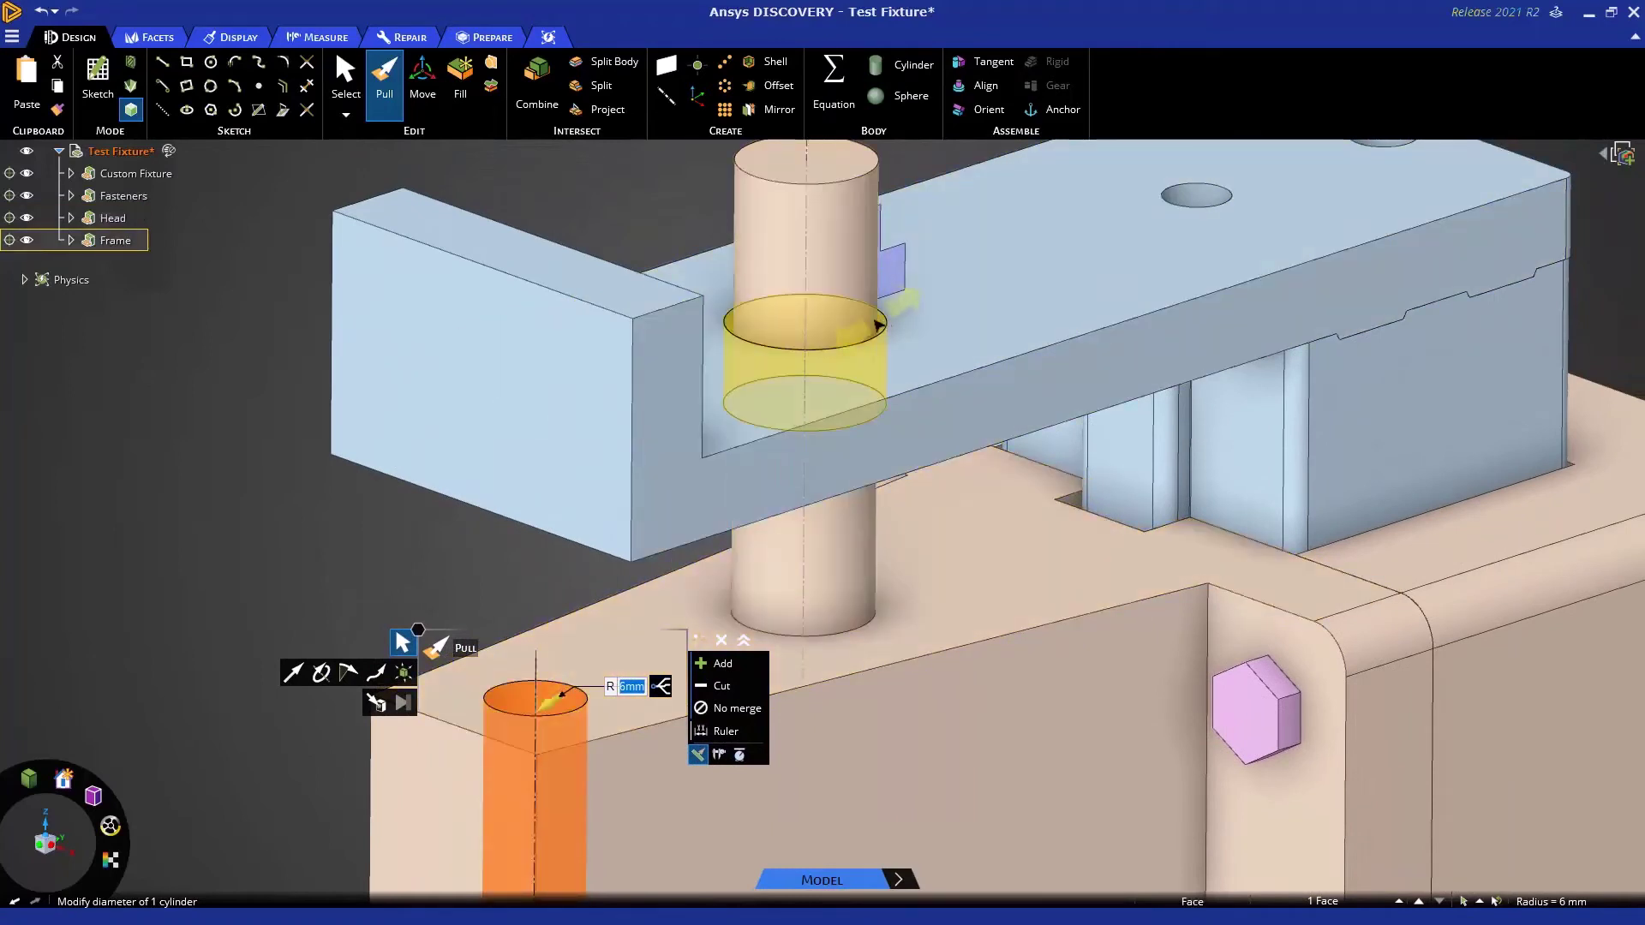
# Resize the hole Up To the blue block's hole edge, giving a 9.43 mm radius.
pyautogui.click(380, 699)
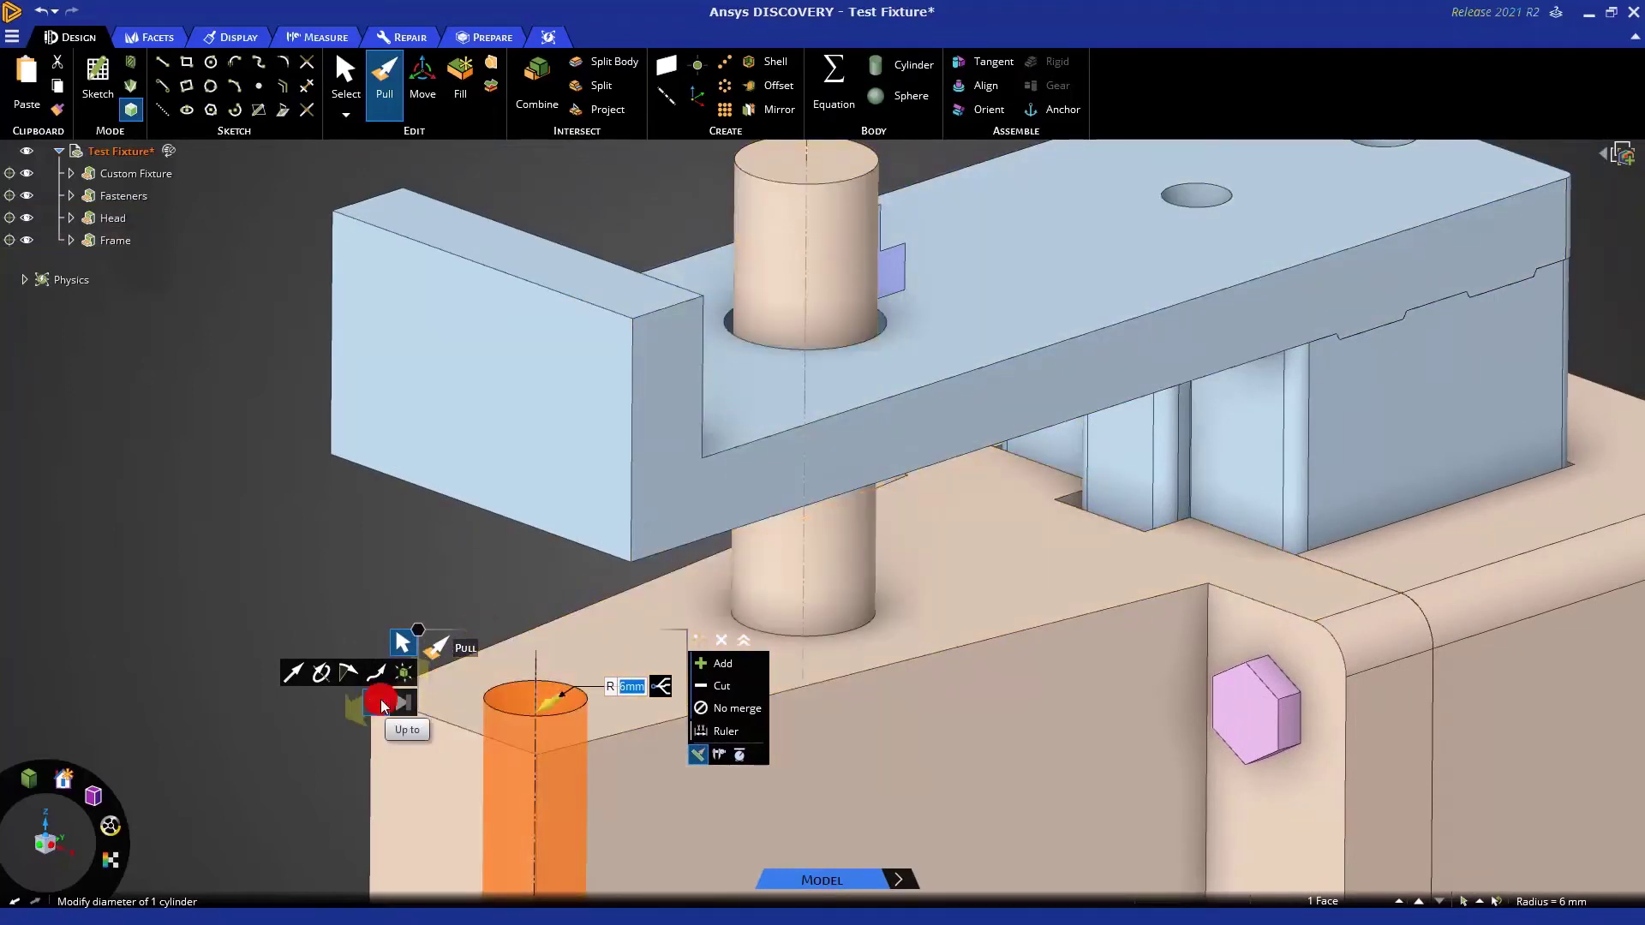
pyautogui.click(887, 324)
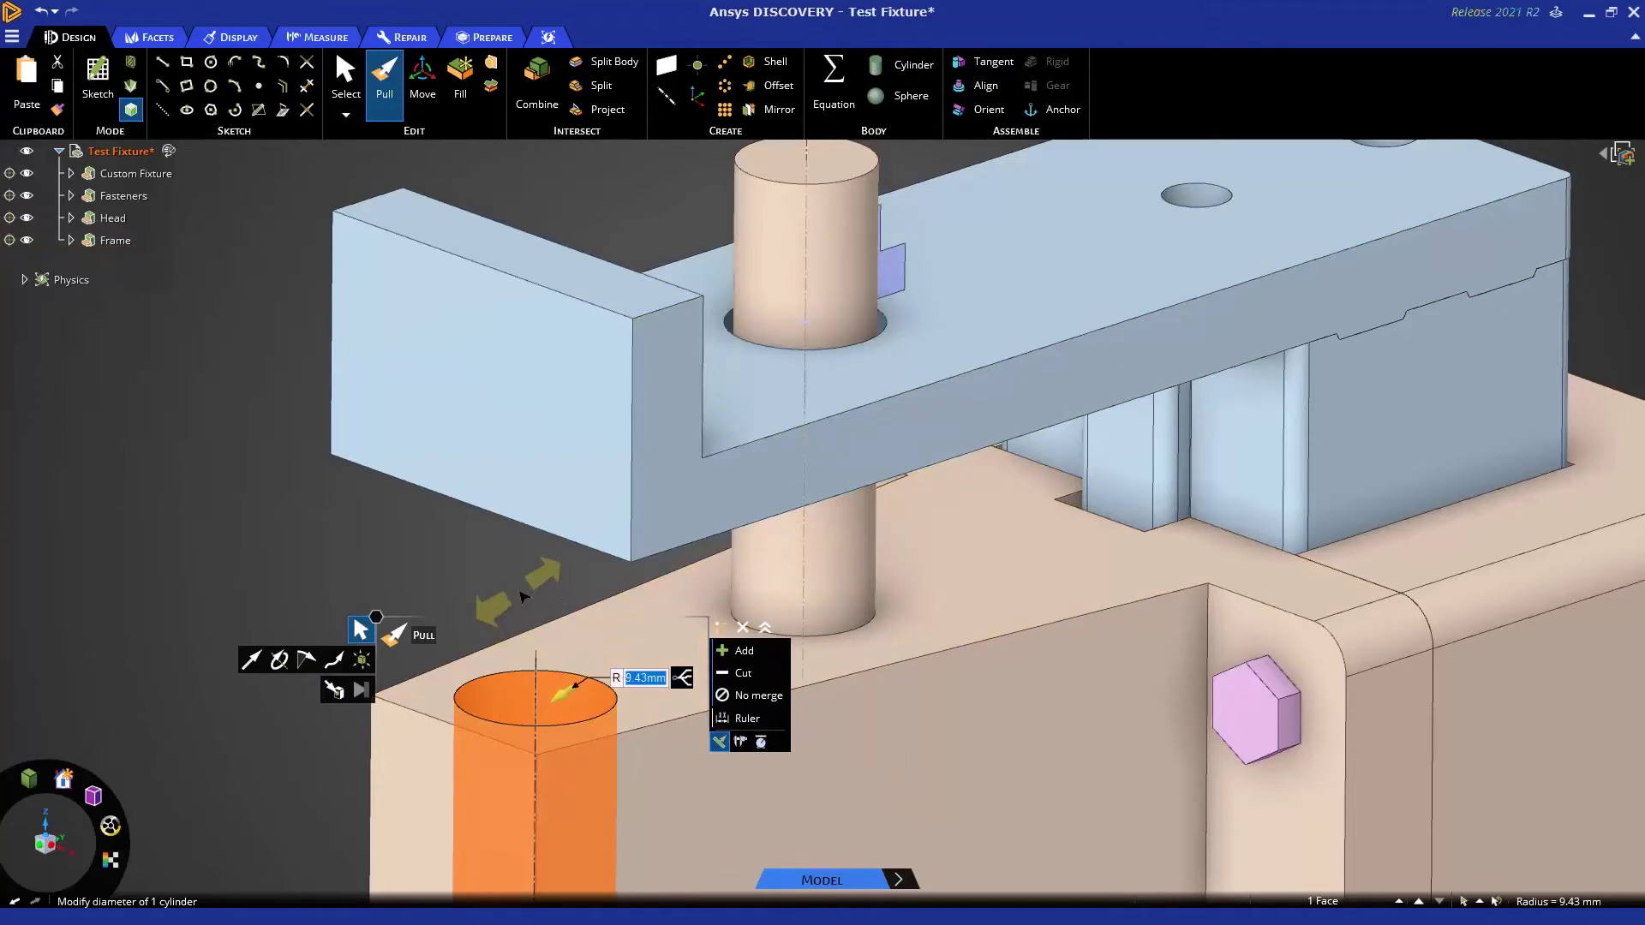
pyautogui.click(564, 694)
pyautogui.moveTo(823, 515); pyautogui.dragTo(771, 612, button='middle')
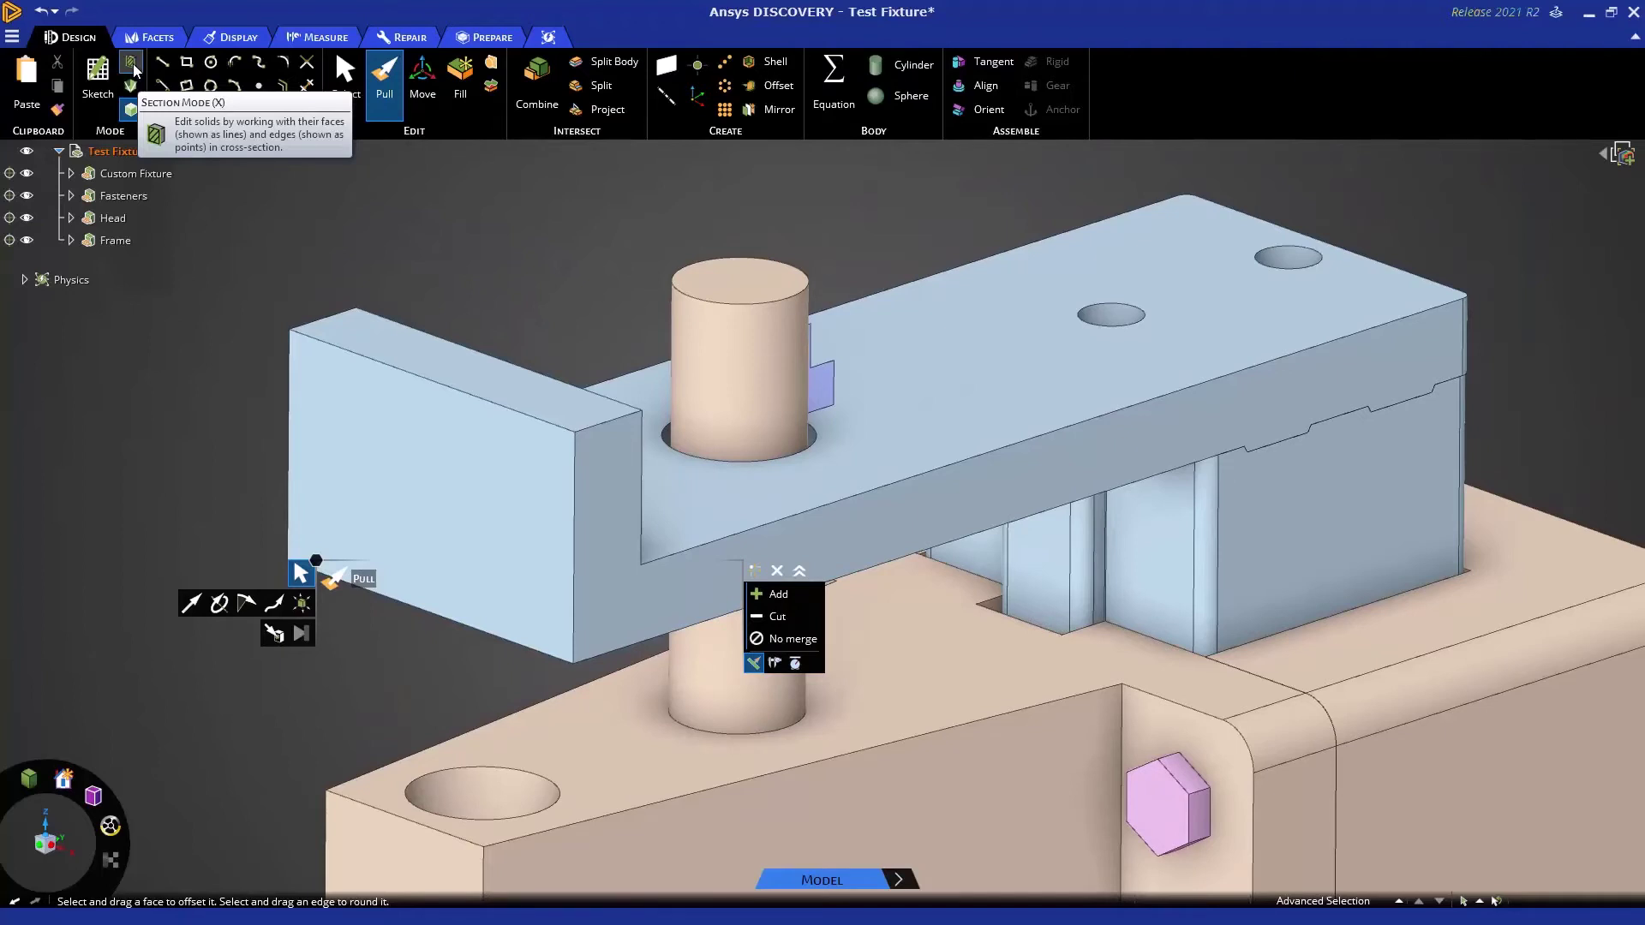
# Cut a cross-section through the blue block along the pin's axis.
pyautogui.press('x')
pyautogui.click(905, 510)
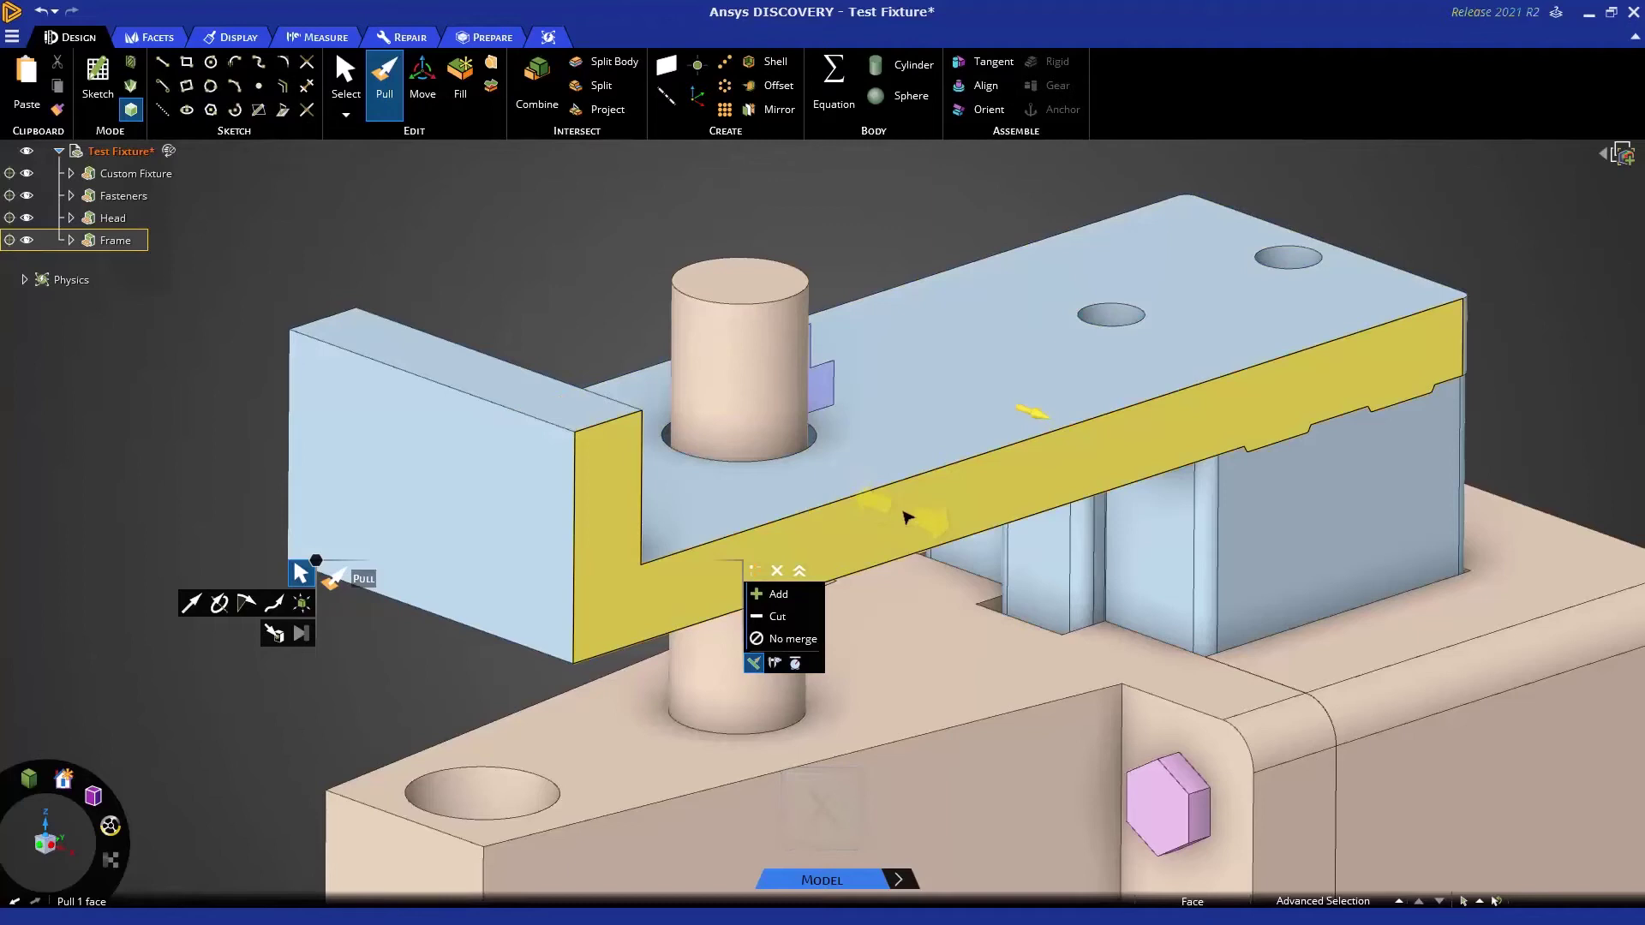
pyautogui.click(741, 276)
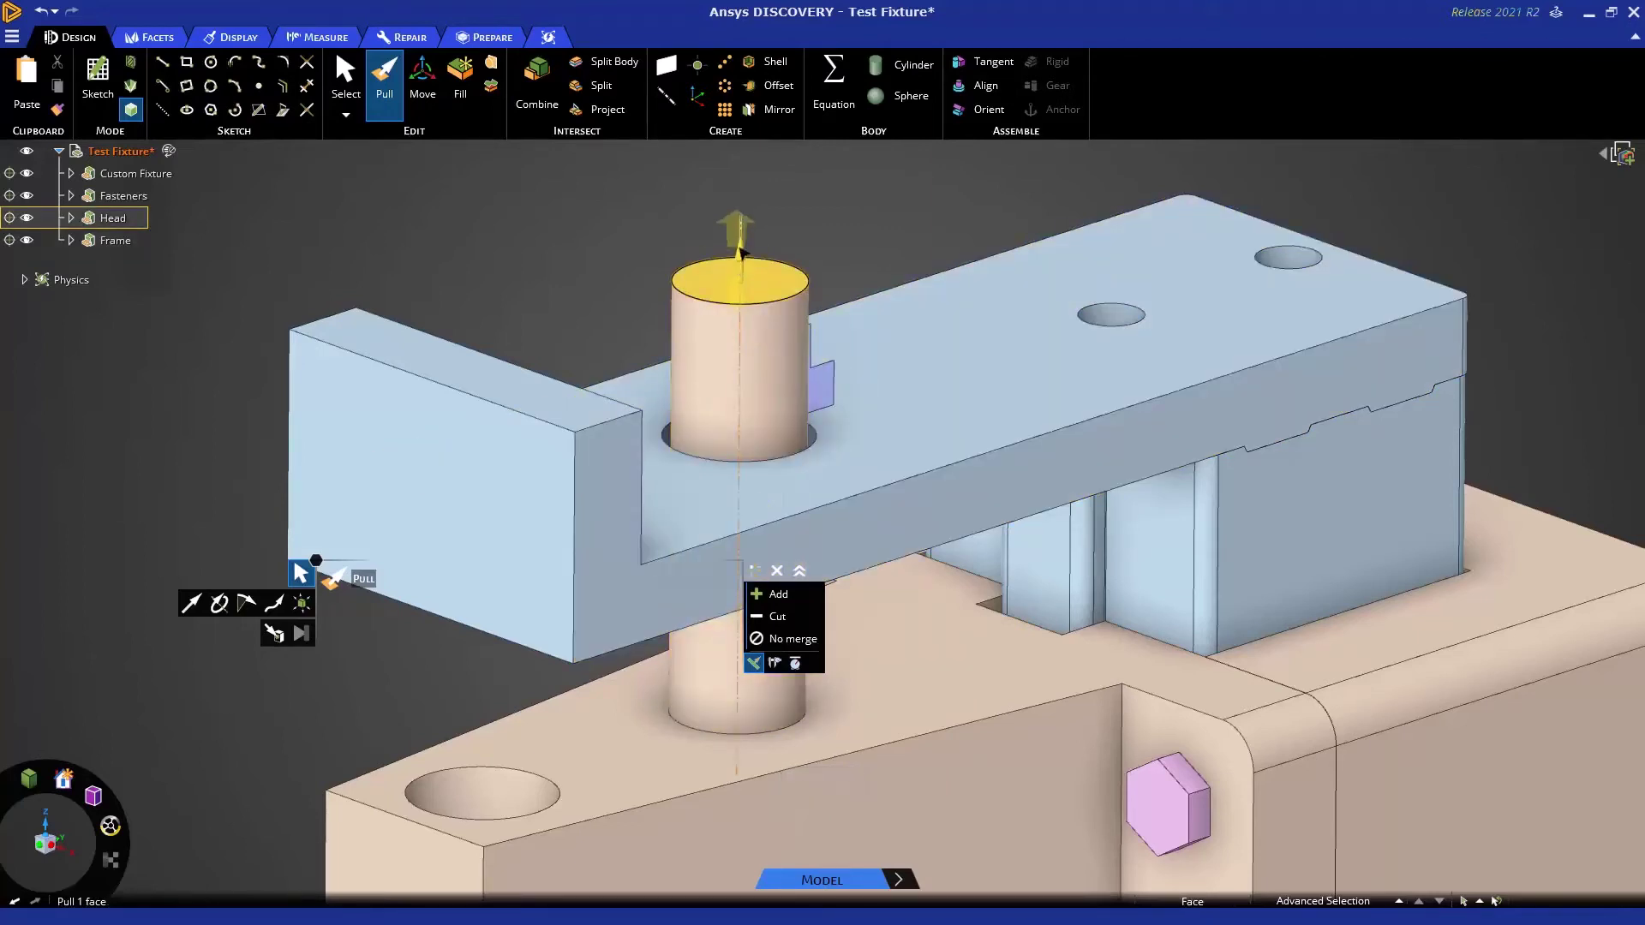
pyautogui.click(742, 247)
pyautogui.press('x')
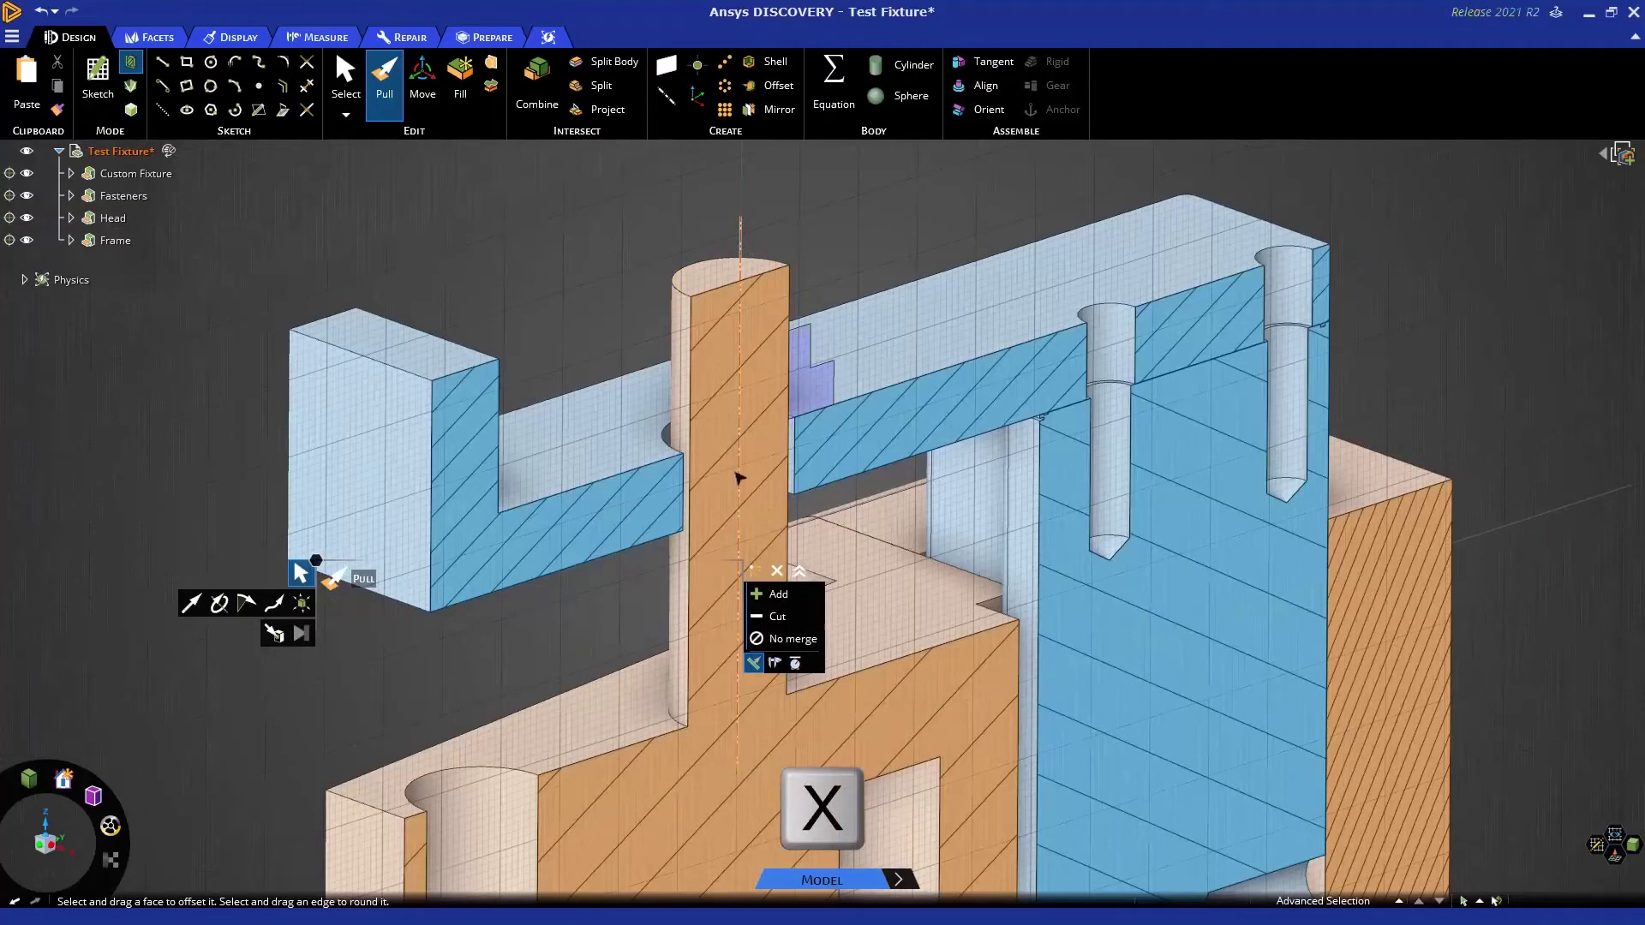
pyautogui.scroll(3, 738, 476)
pyautogui.scroll(3, 739, 476)
pyautogui.scroll(2, 738, 477)
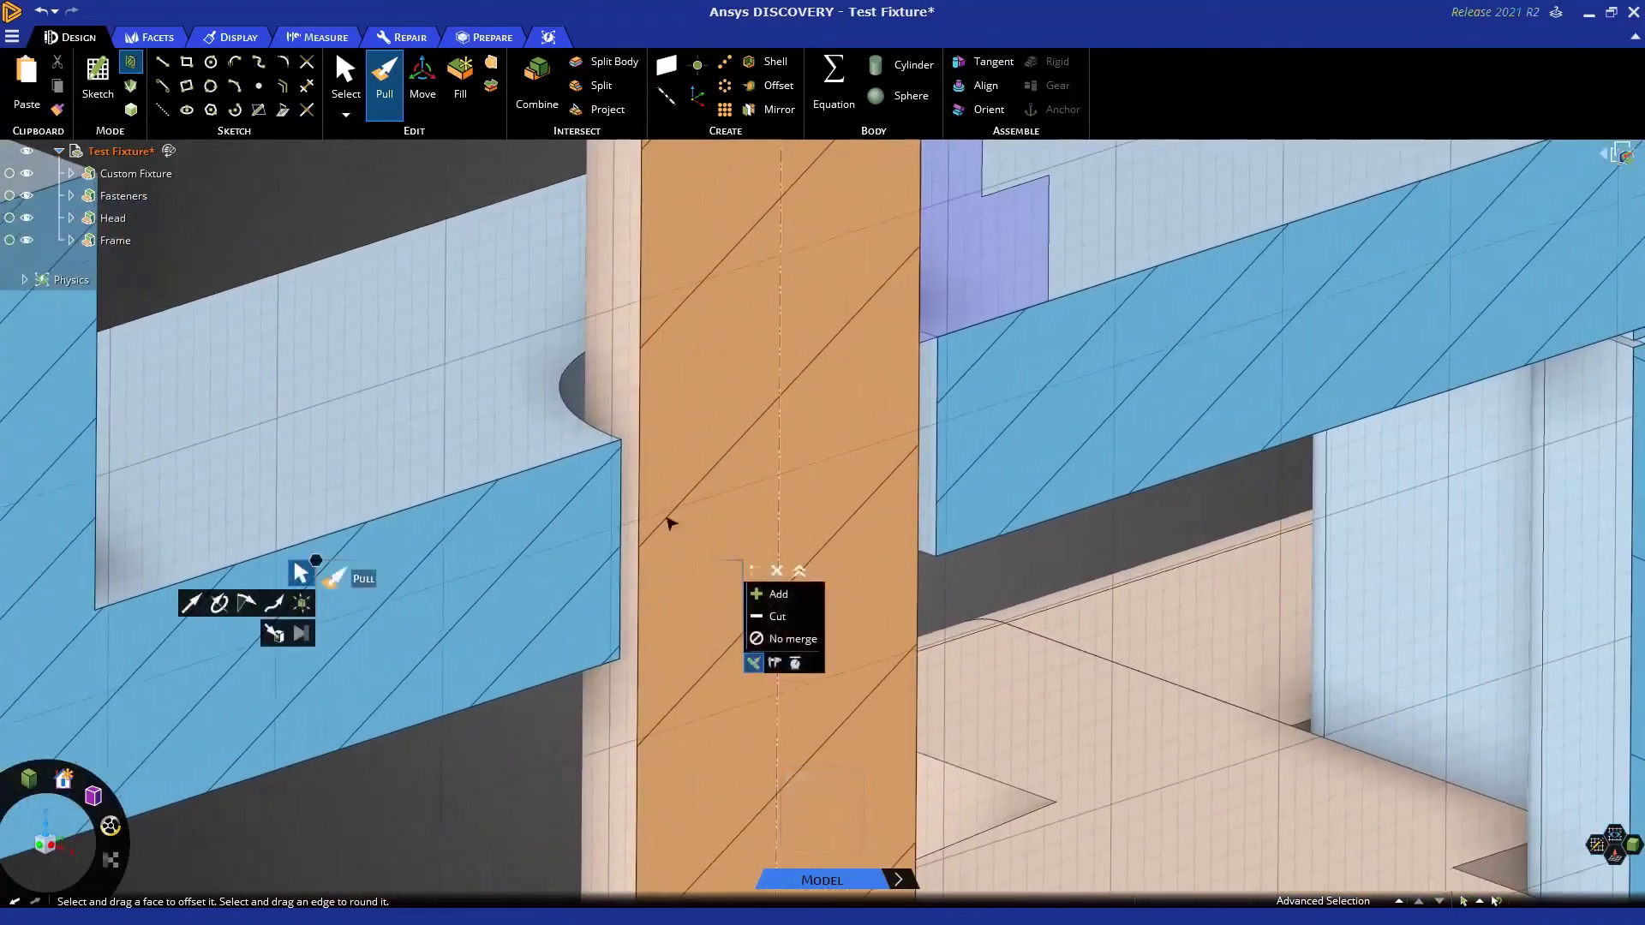
# Shrink the hole around the pin Up To the pin's surface.
pyautogui.click(624, 498)
pyautogui.press('Escape')
pyautogui.click(629, 622)
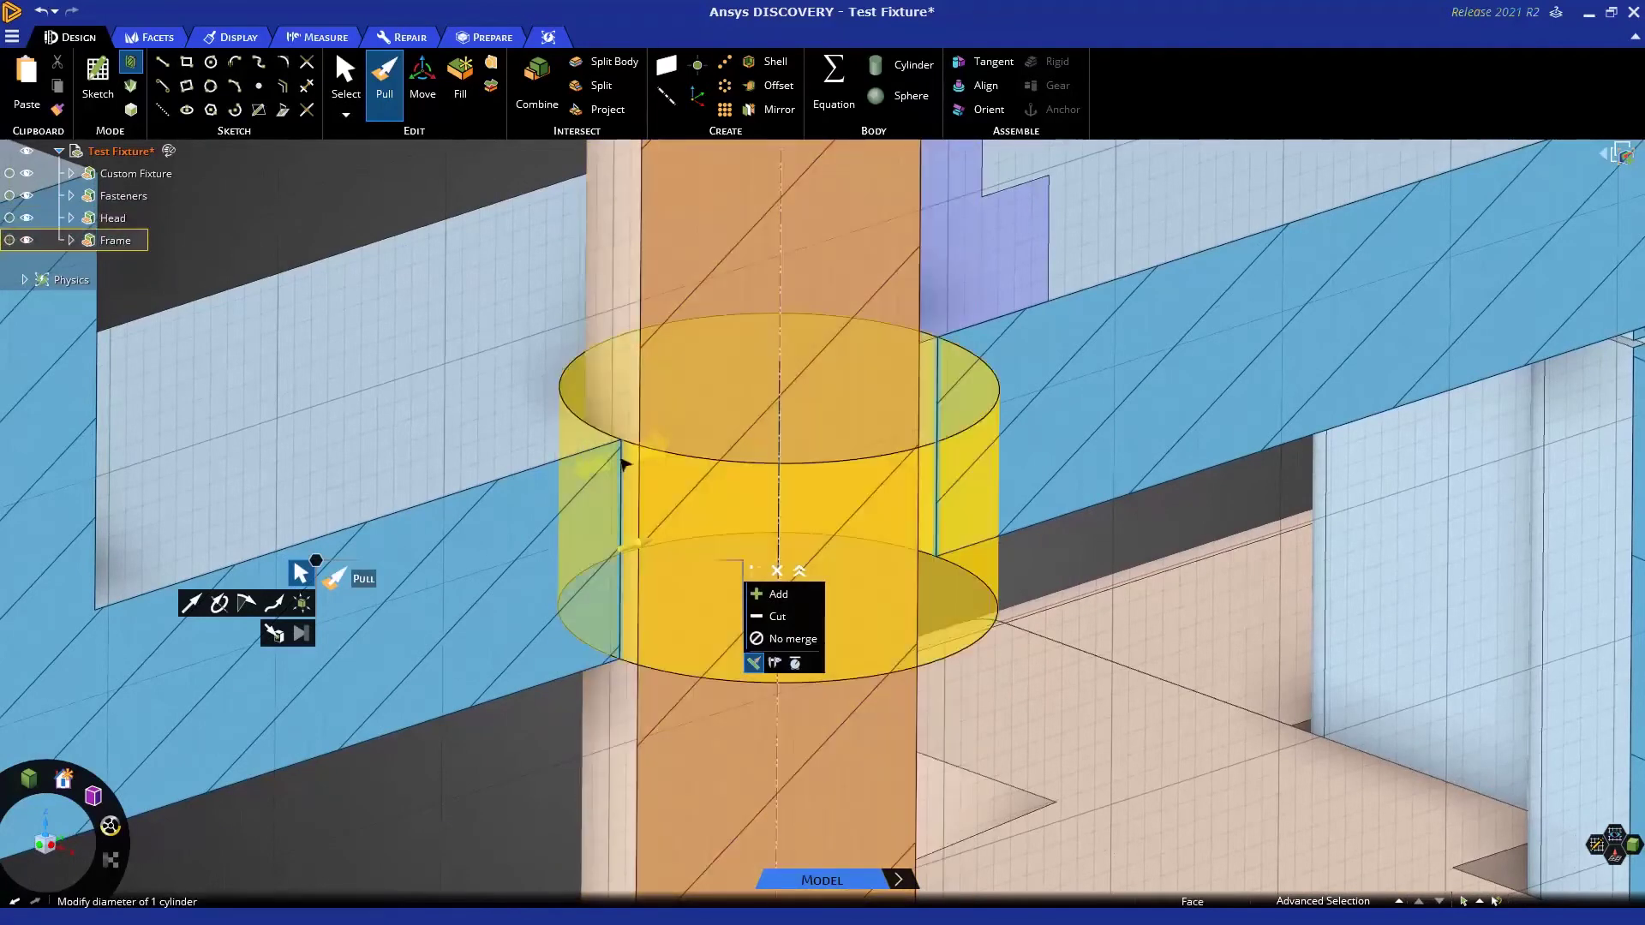
pyautogui.click(623, 463)
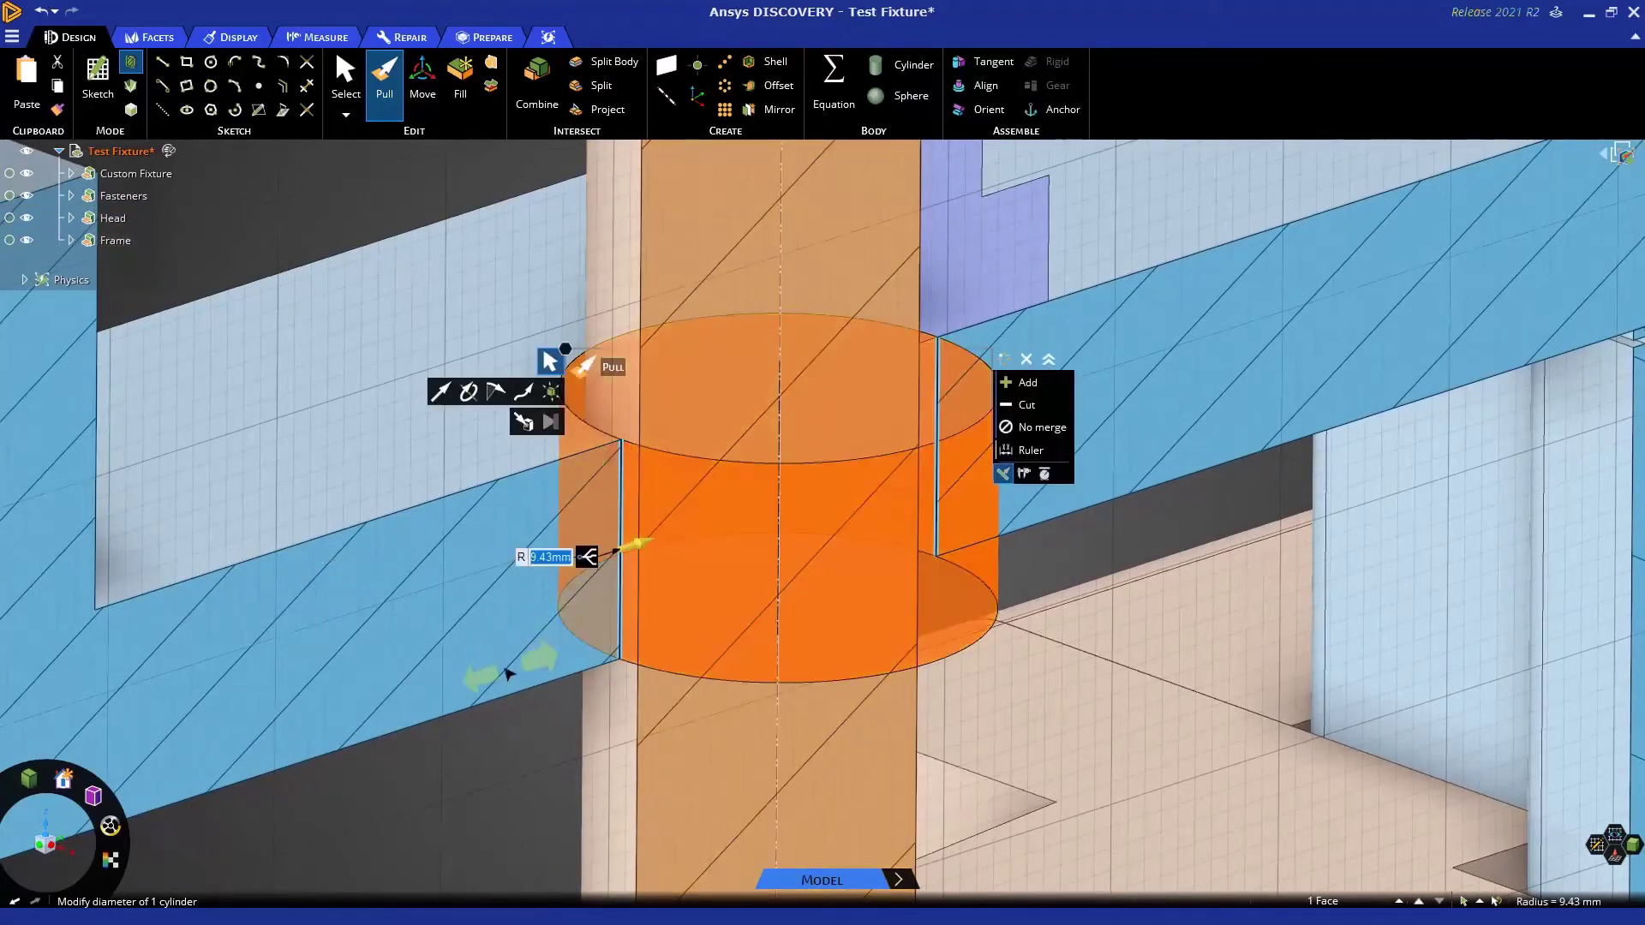
pyautogui.moveTo(485, 661); pyautogui.dragTo(652, 631)
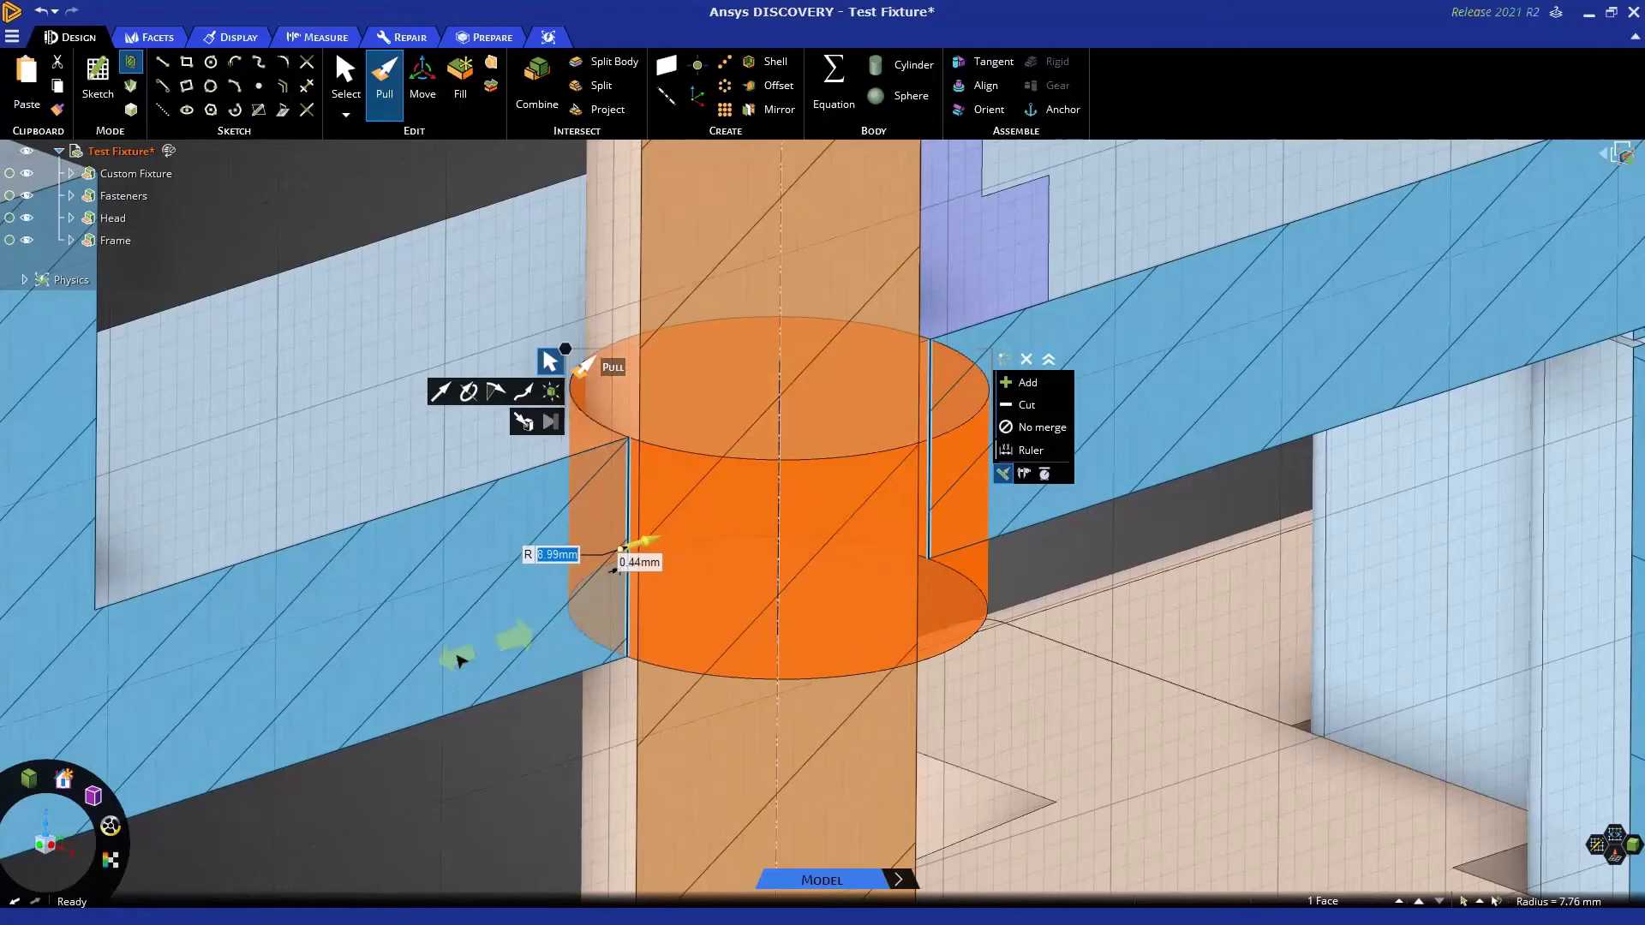
pyautogui.moveTo(615, 568); pyautogui.dragTo(610, 555)
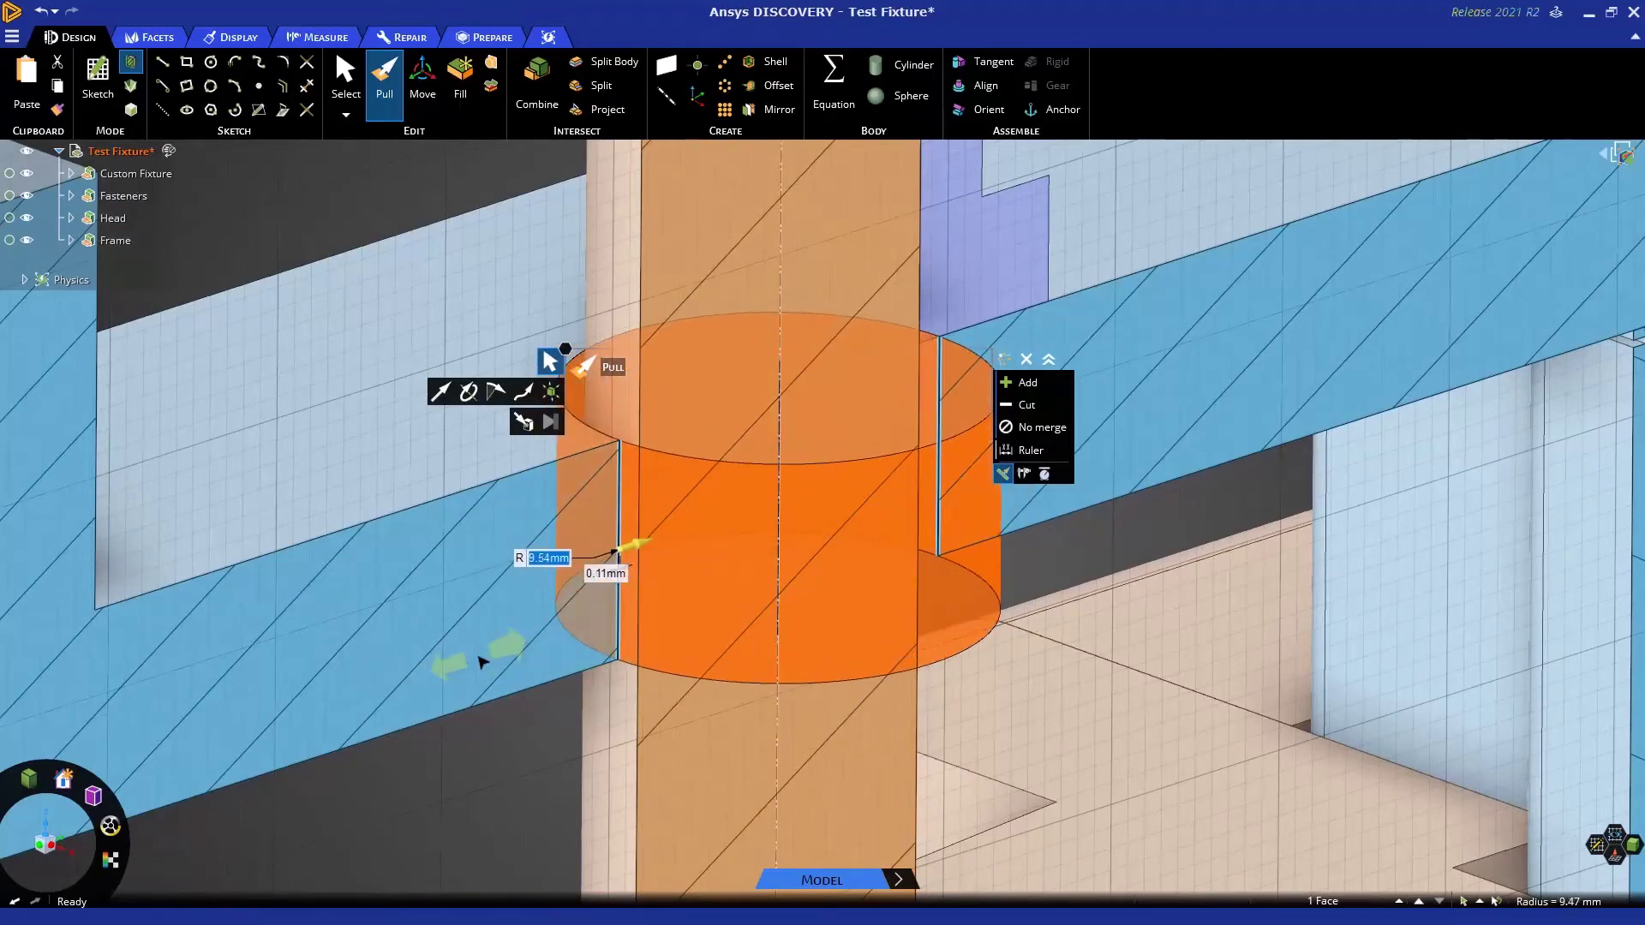
pyautogui.click(522, 425)
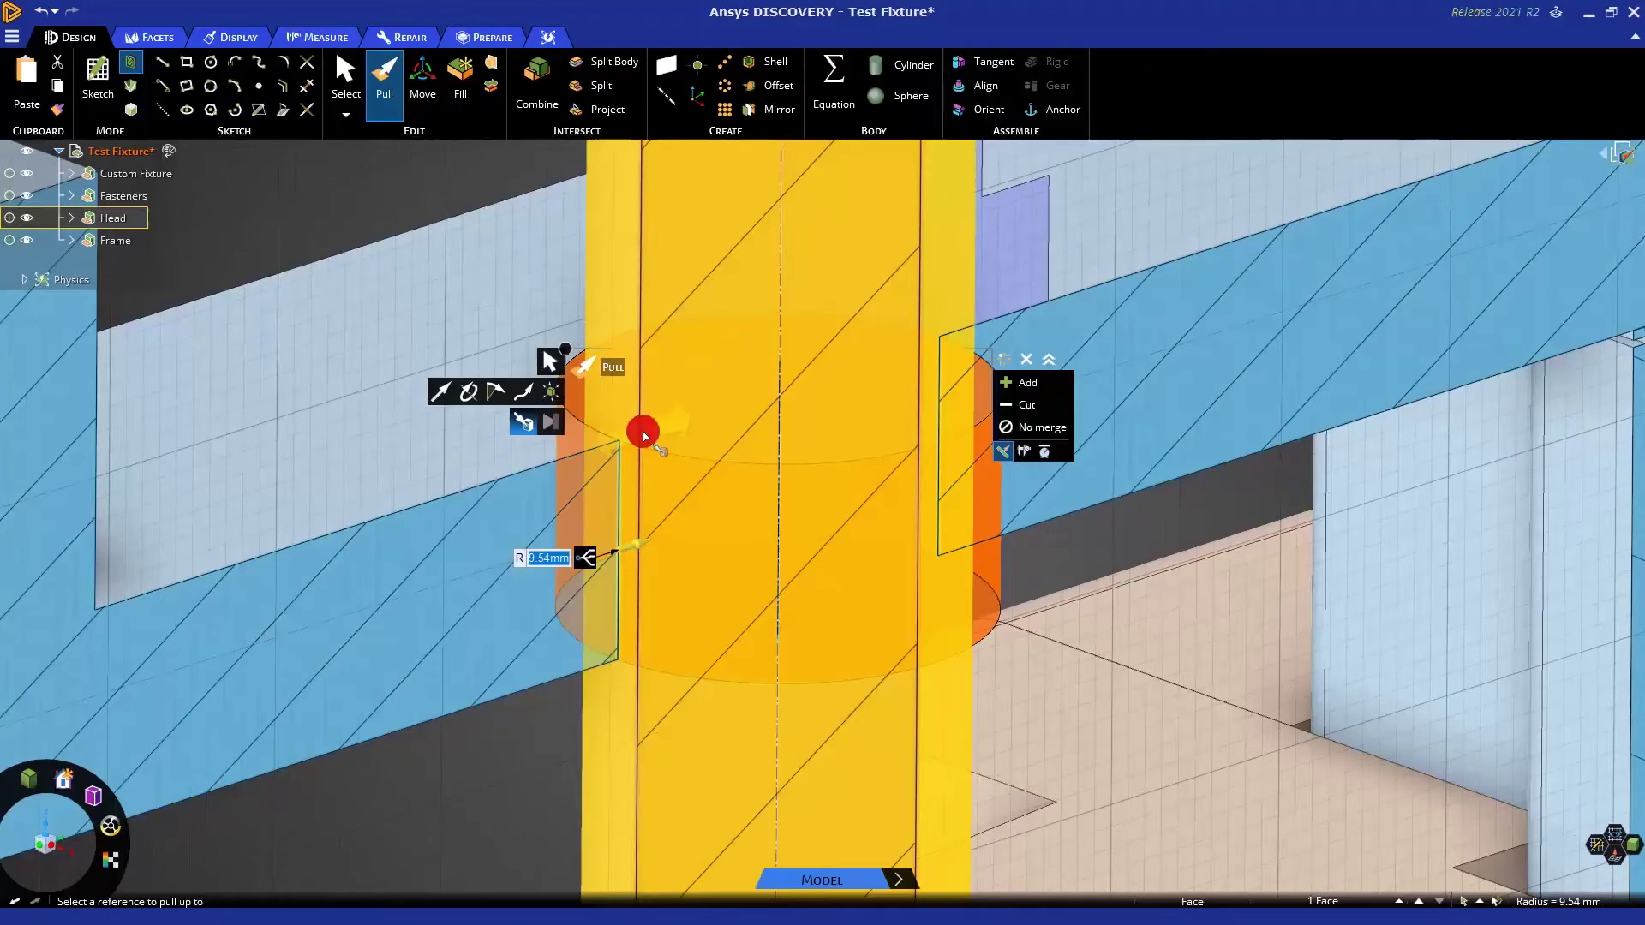
pyautogui.click(644, 432)
pyautogui.click(810, 495)
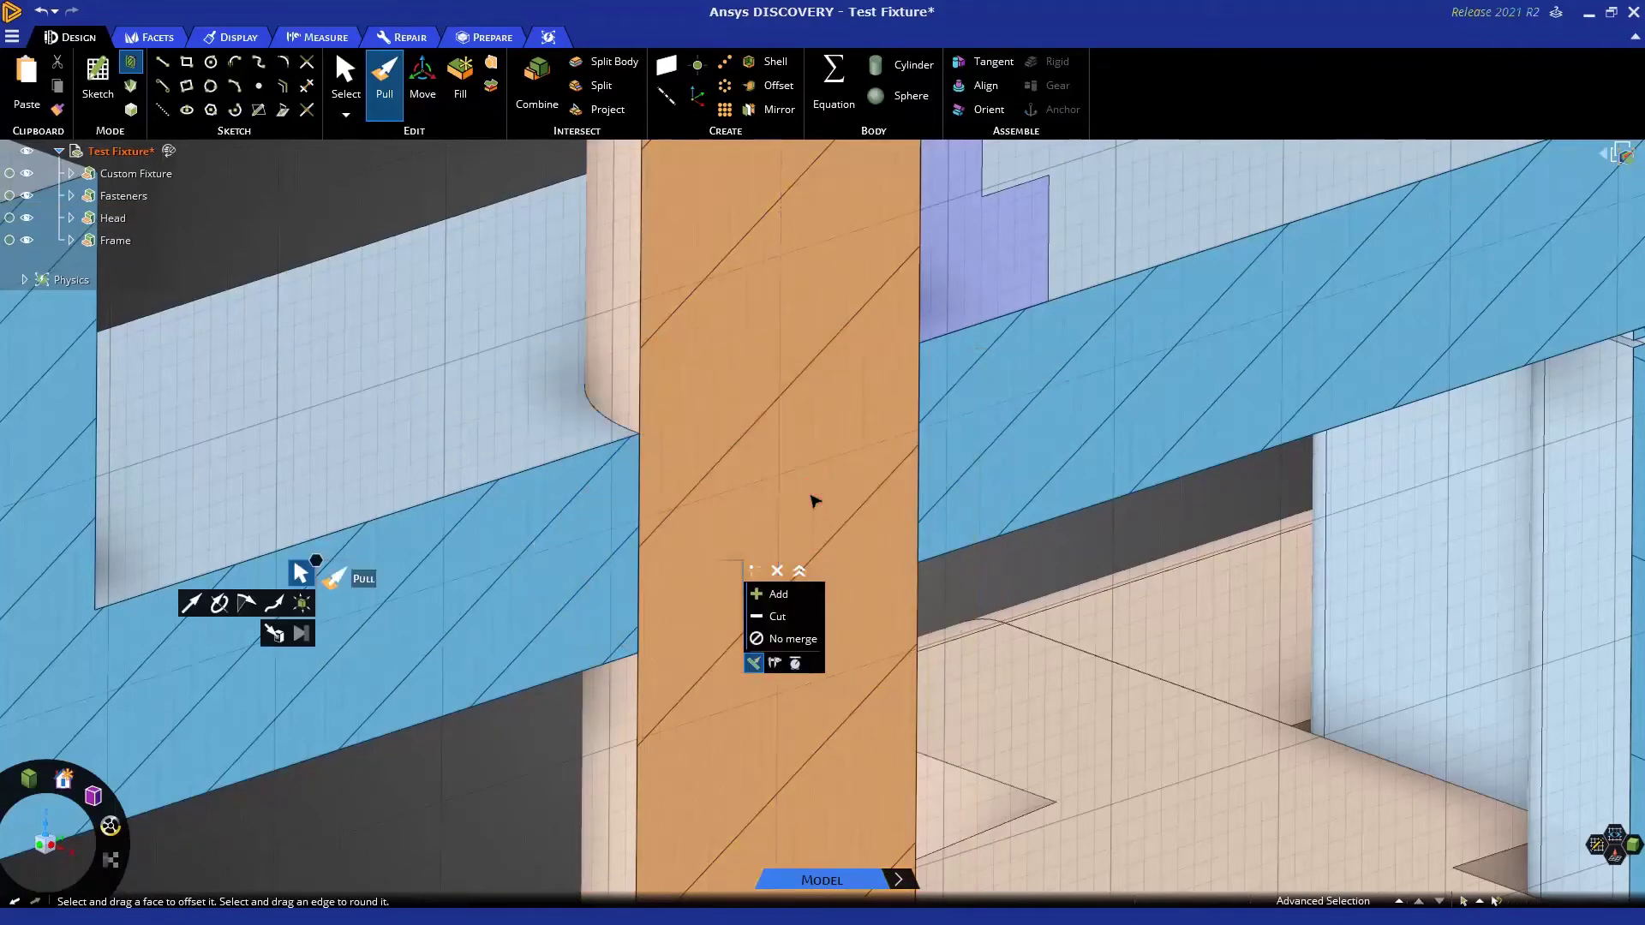
pyautogui.scroll(-3, 814, 501)
# Size both upper hole cylinders Up To the lower bore's 3.4 mm radius.
pyautogui.moveTo(814, 501)
pyautogui.mouseDown(button='middle')
pyautogui.moveTo(918, 474)
pyautogui.moveTo(821, 493)
pyautogui.mouseUp(button='middle')
pyautogui.click(887, 437)
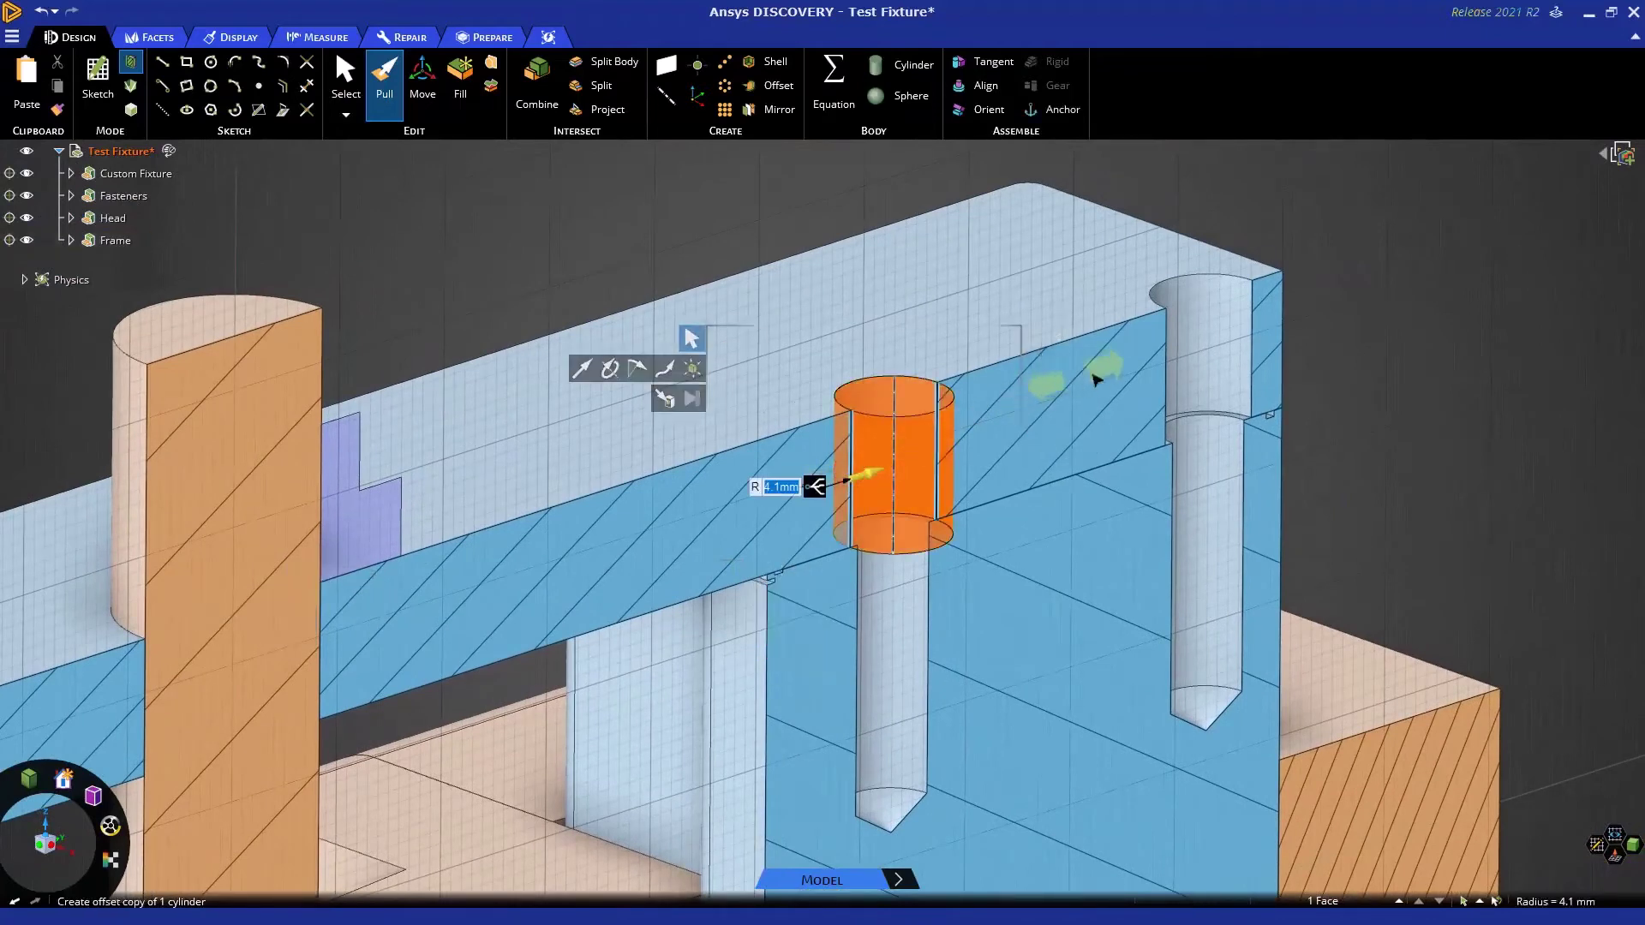
pyautogui.keyDown('ctrl'); pyautogui.click(1166, 366); pyautogui.keyUp('ctrl')
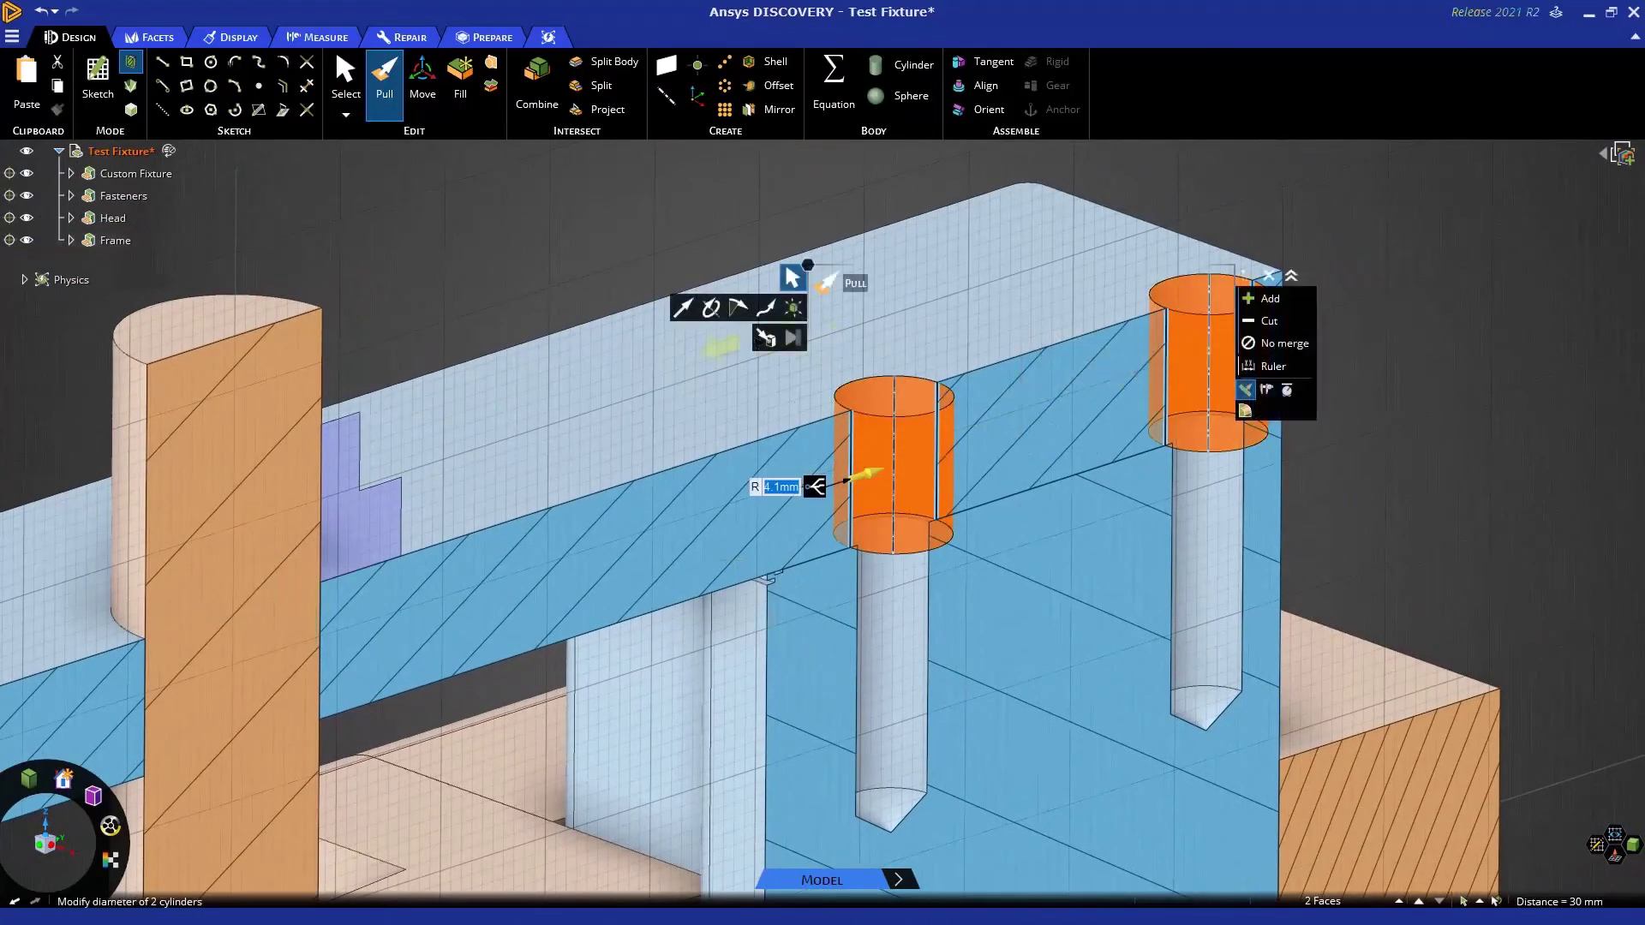
pyautogui.click(762, 339)
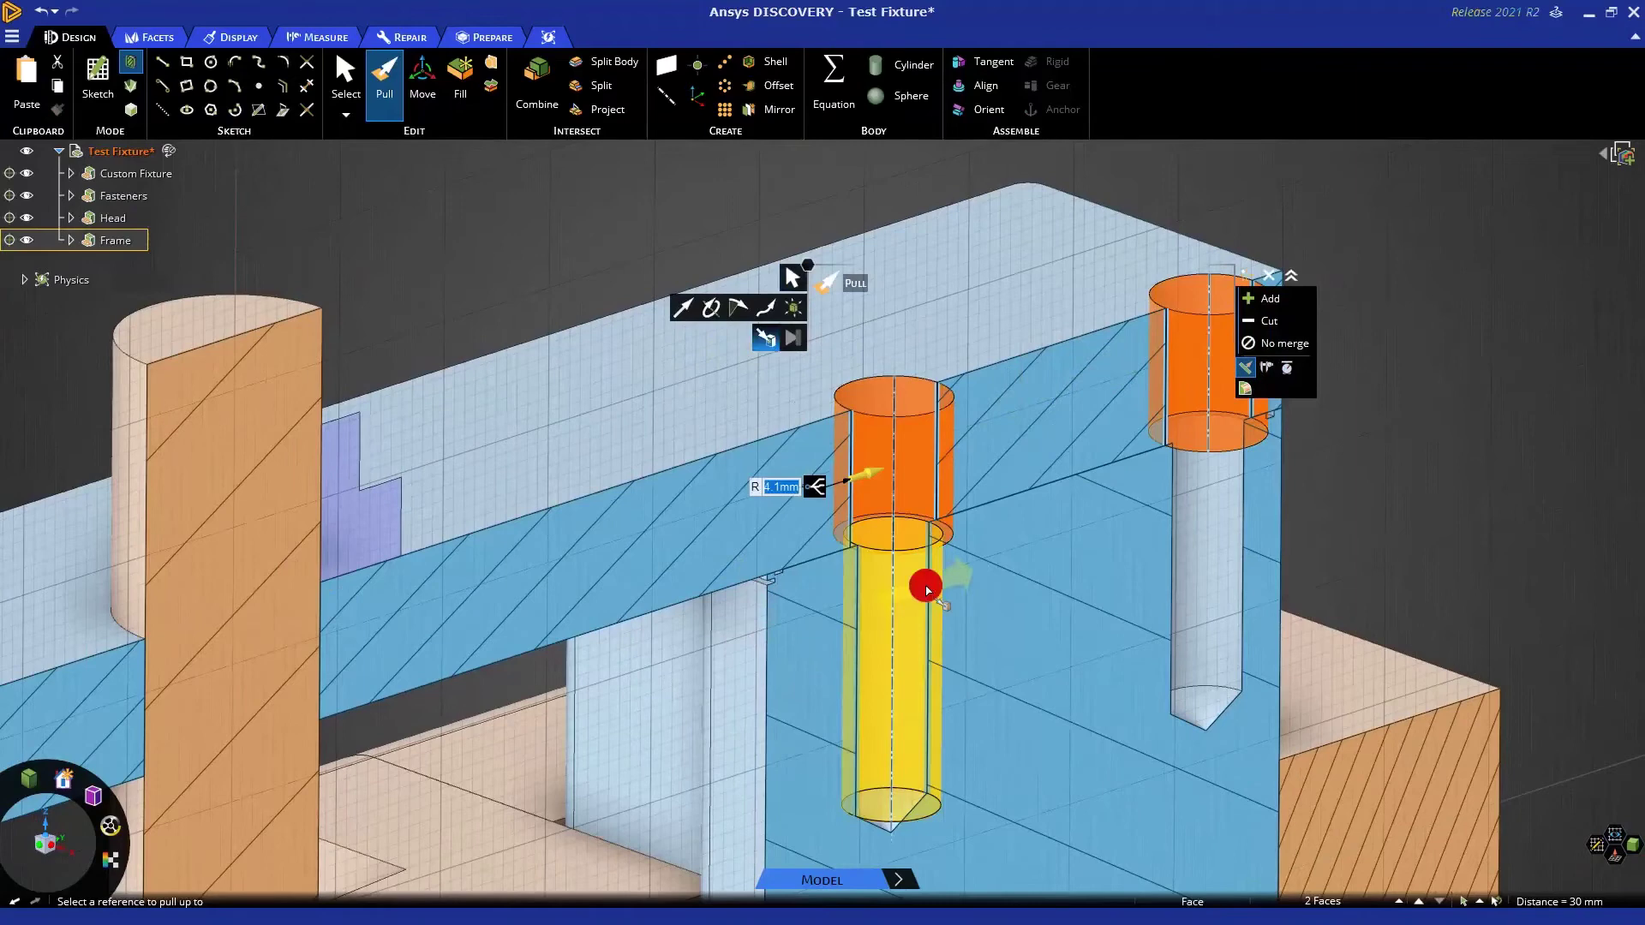
pyautogui.click(918, 576)
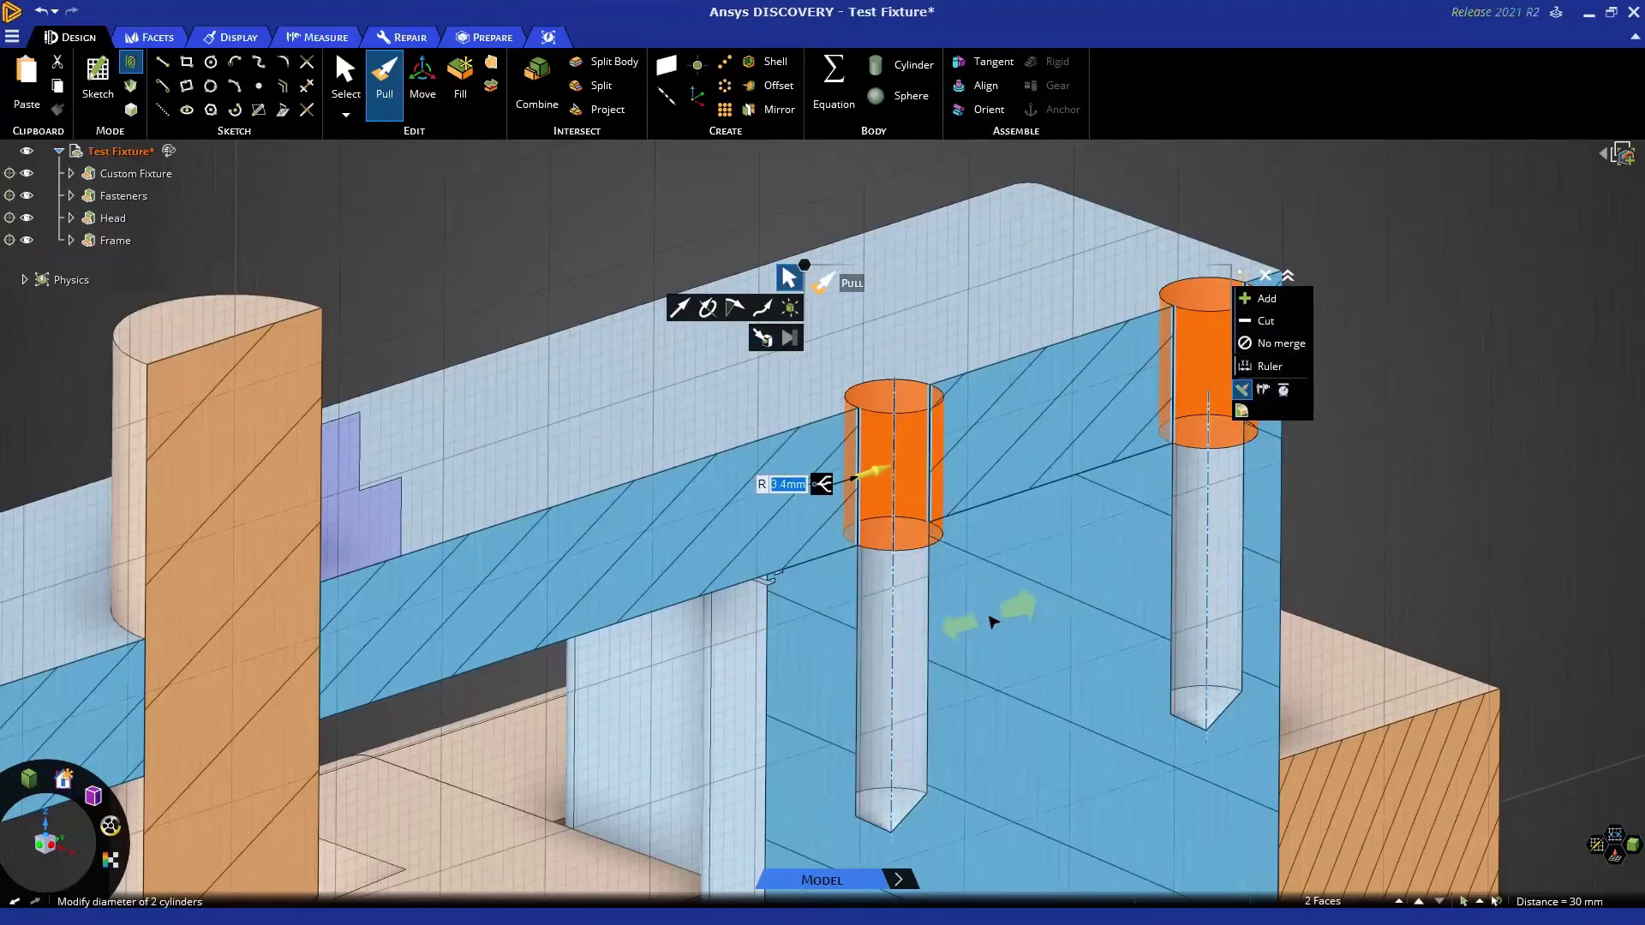
pyautogui.click(1041, 570)
pyautogui.scroll(3, 1107, 203)
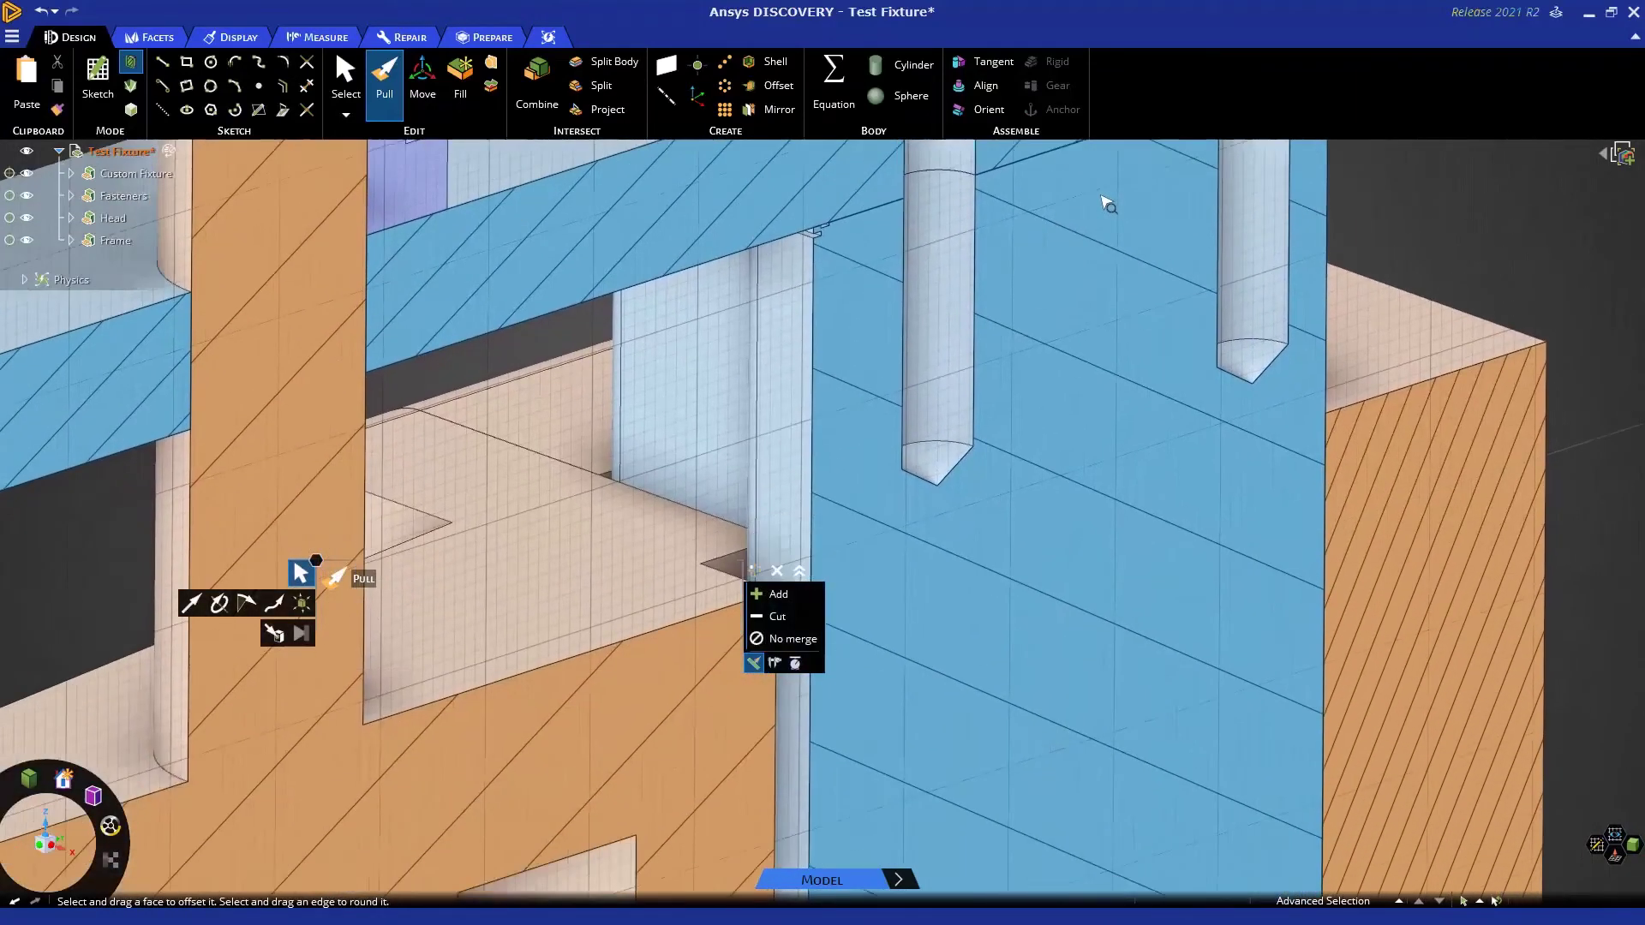
pyautogui.scroll(3, 1003, 295)
pyautogui.scroll(3, 945, 442)
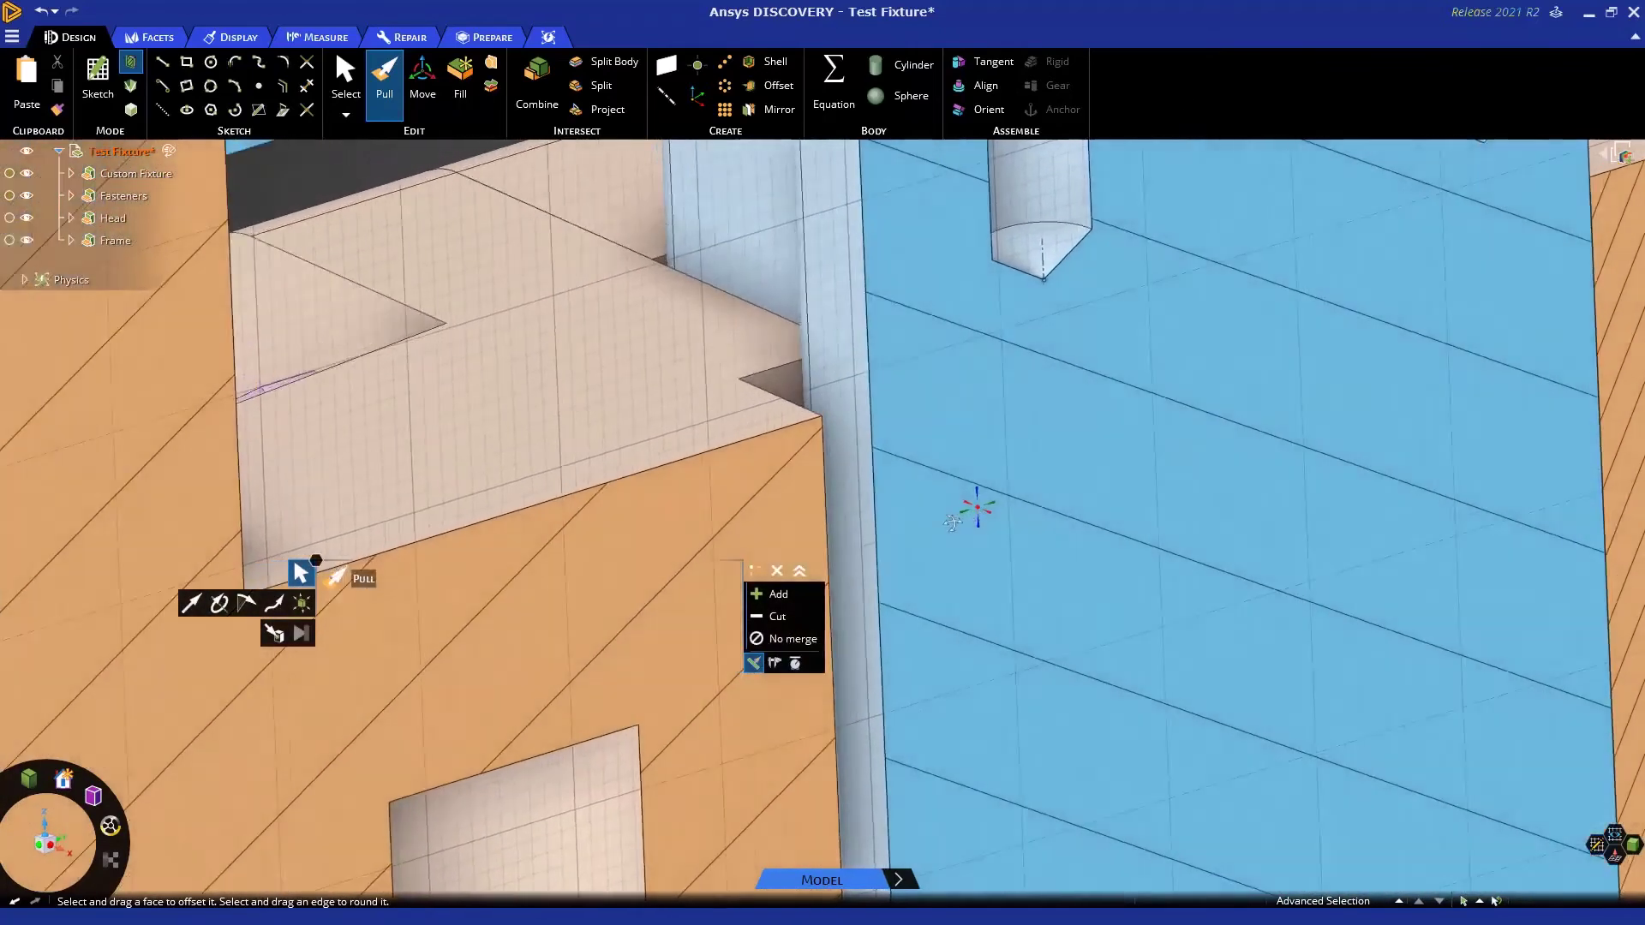
# Pull the orange body's narrow vertical face Up To the blue wall so it sits flush.
pyautogui.moveTo(913, 500); pyautogui.dragTo(977, 514, button='middle')
pyautogui.click(831, 485)
pyautogui.click(832, 483)
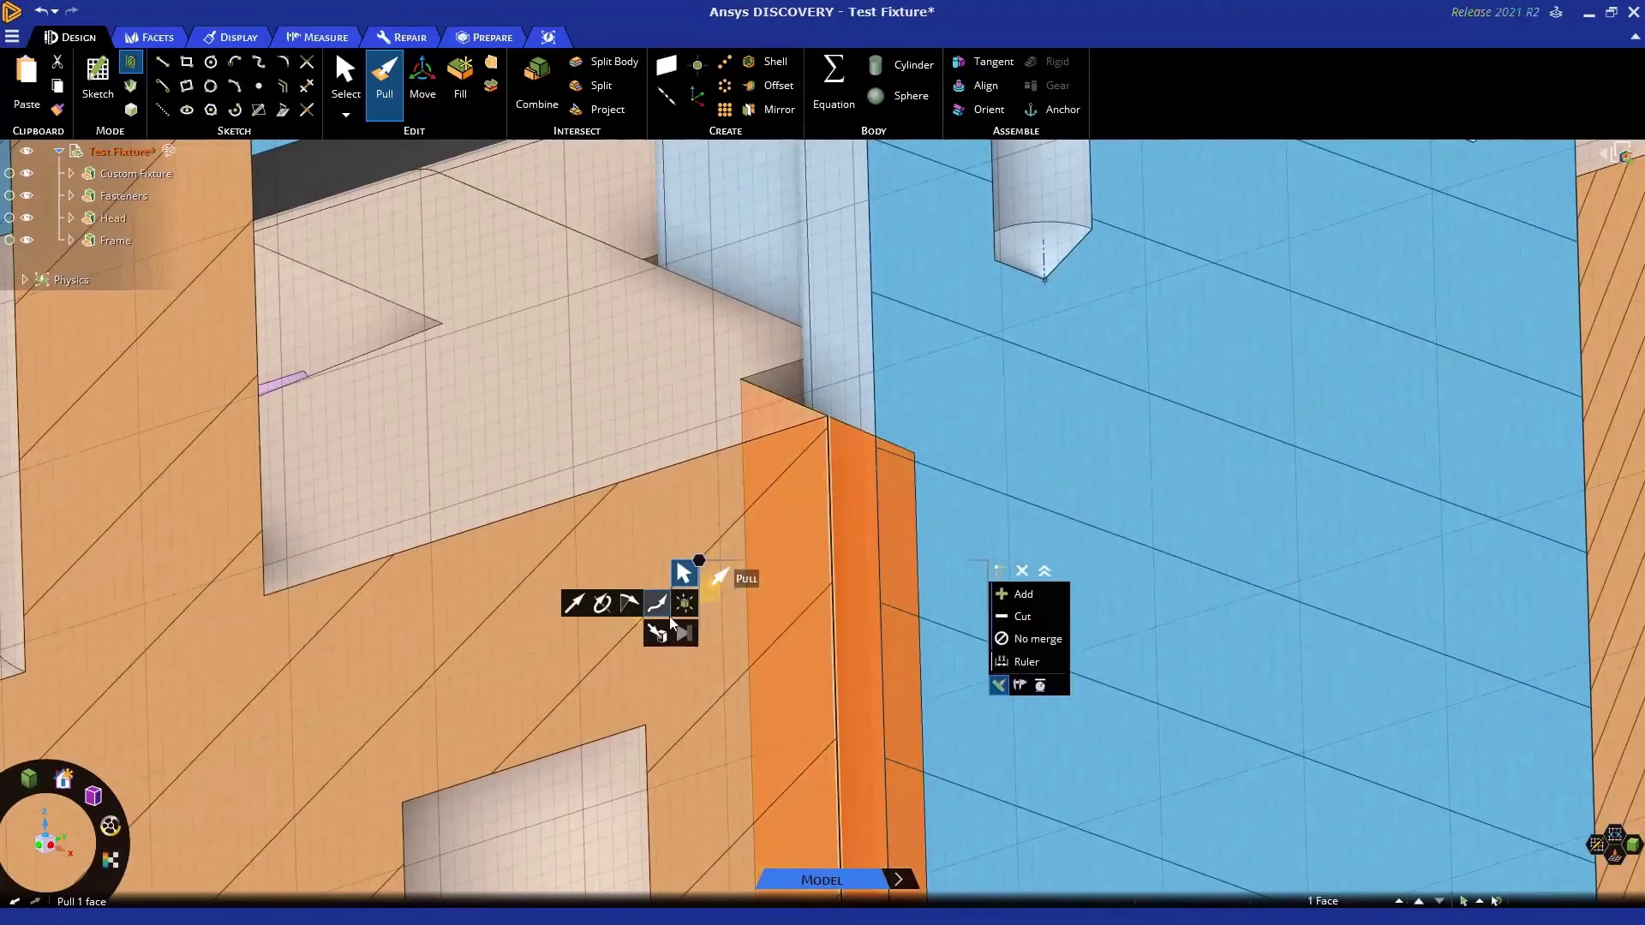
pyautogui.click(655, 636)
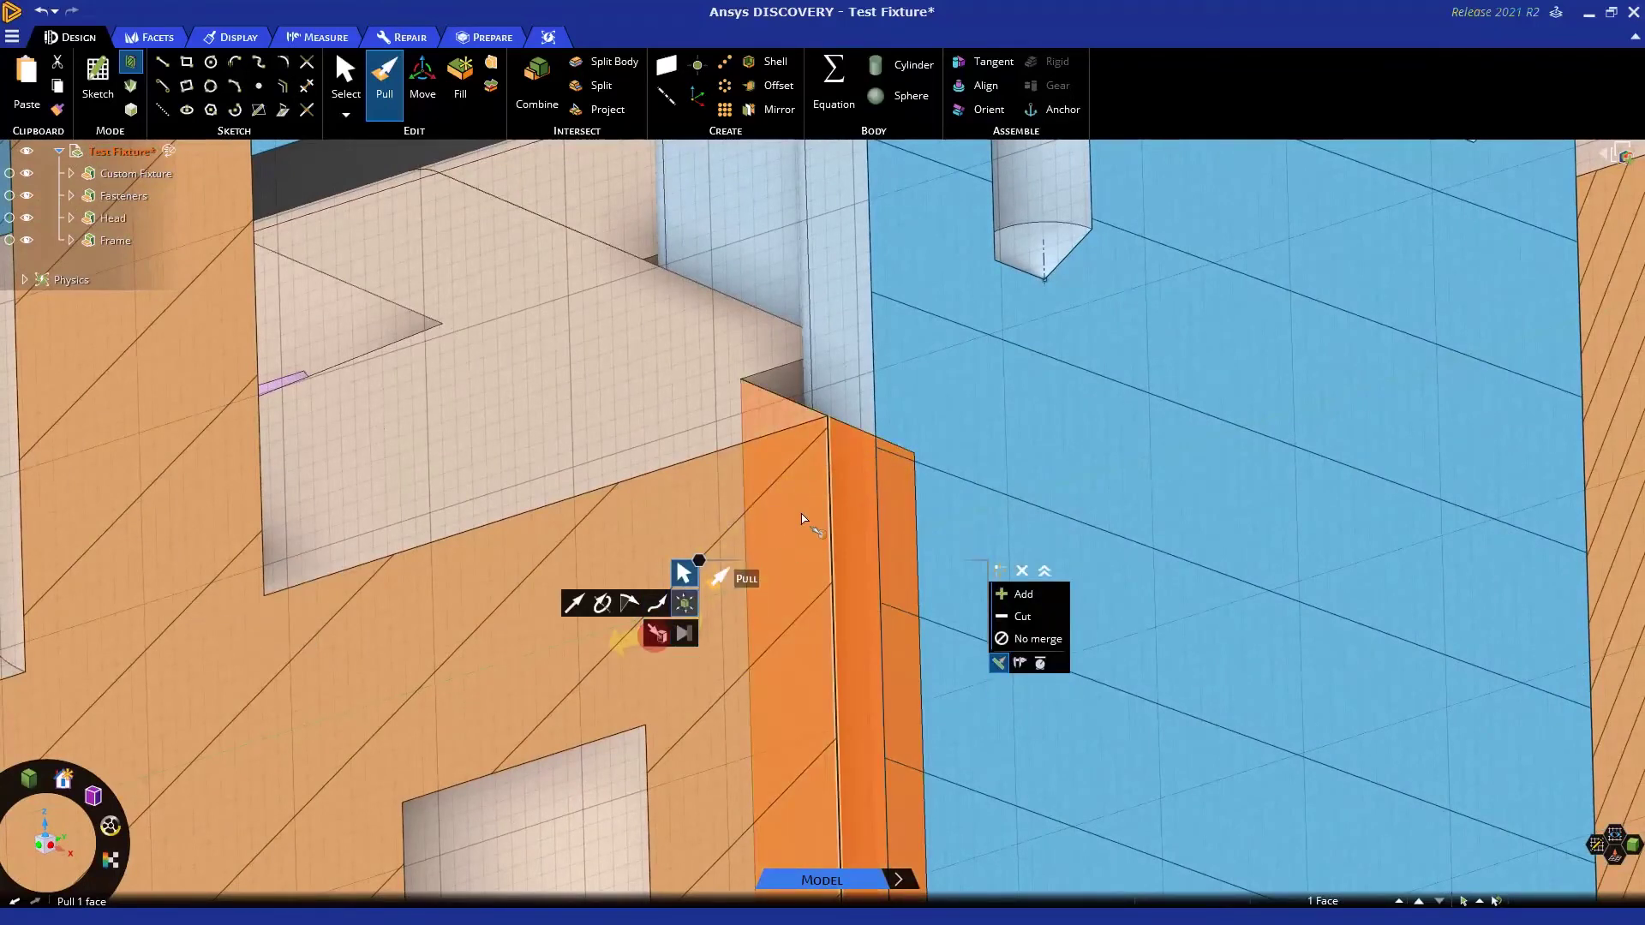
pyautogui.click(871, 437)
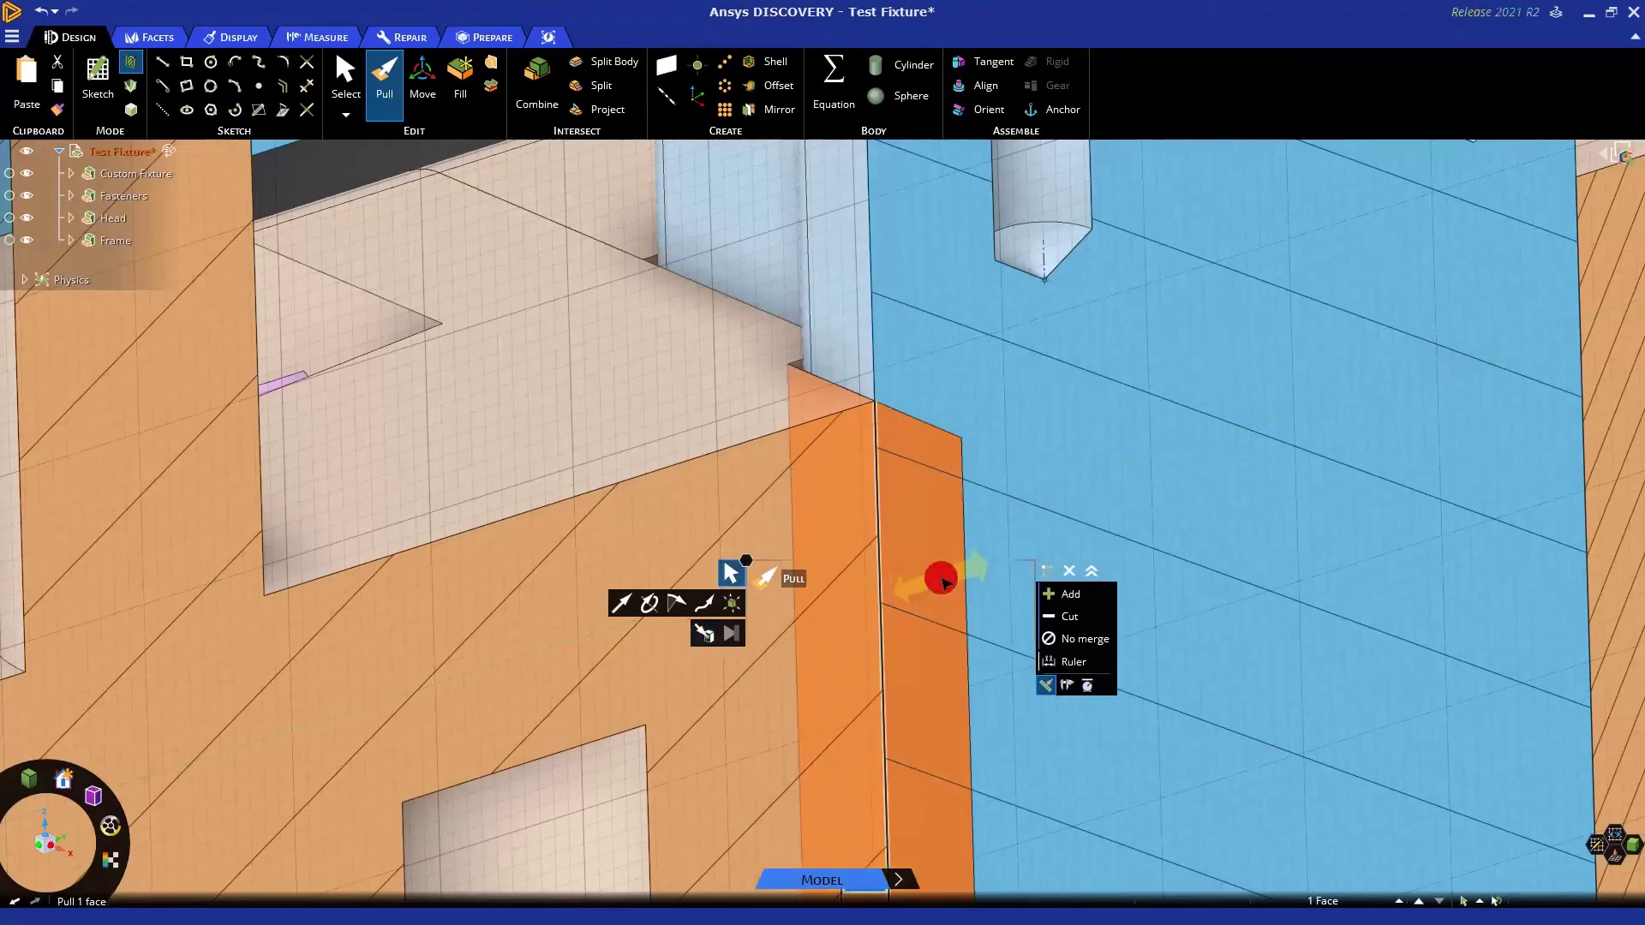
pyautogui.click(941, 578)
pyautogui.moveTo(941, 578)
pyautogui.mouseDown(button='middle')
pyautogui.moveTo(842, 726)
pyautogui.moveTo(887, 604)
pyautogui.mouseUp(button='middle')
pyautogui.scroll(5, 887, 604)
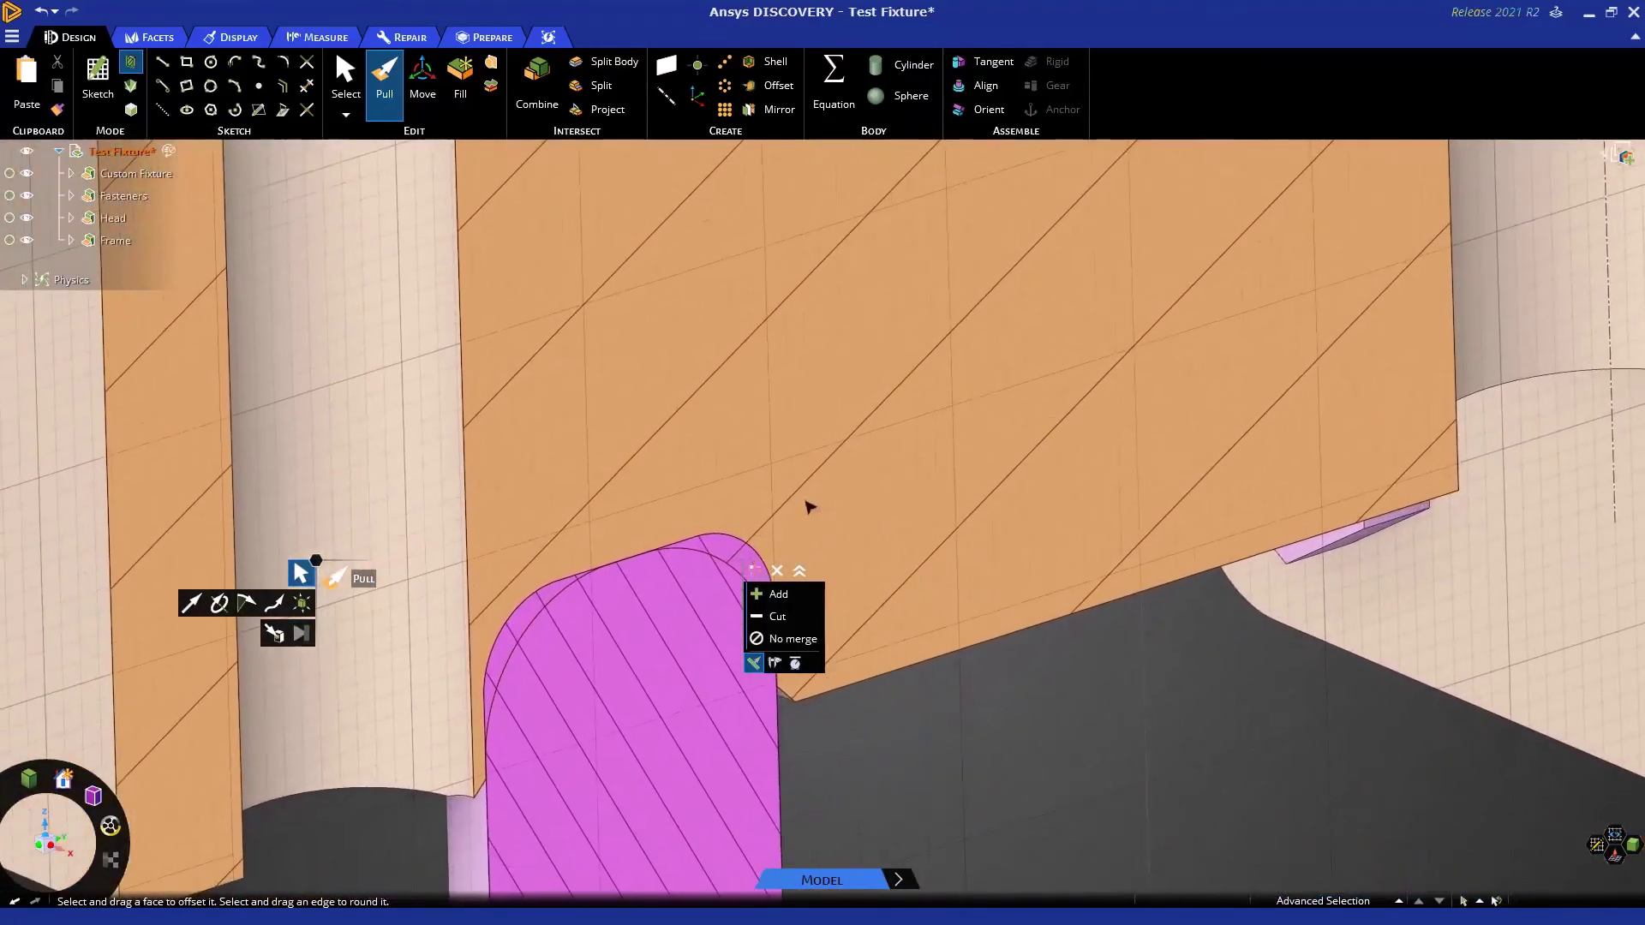
# Adjust the pin's top round and make it a Full Round dome.
pyautogui.click(766, 540)
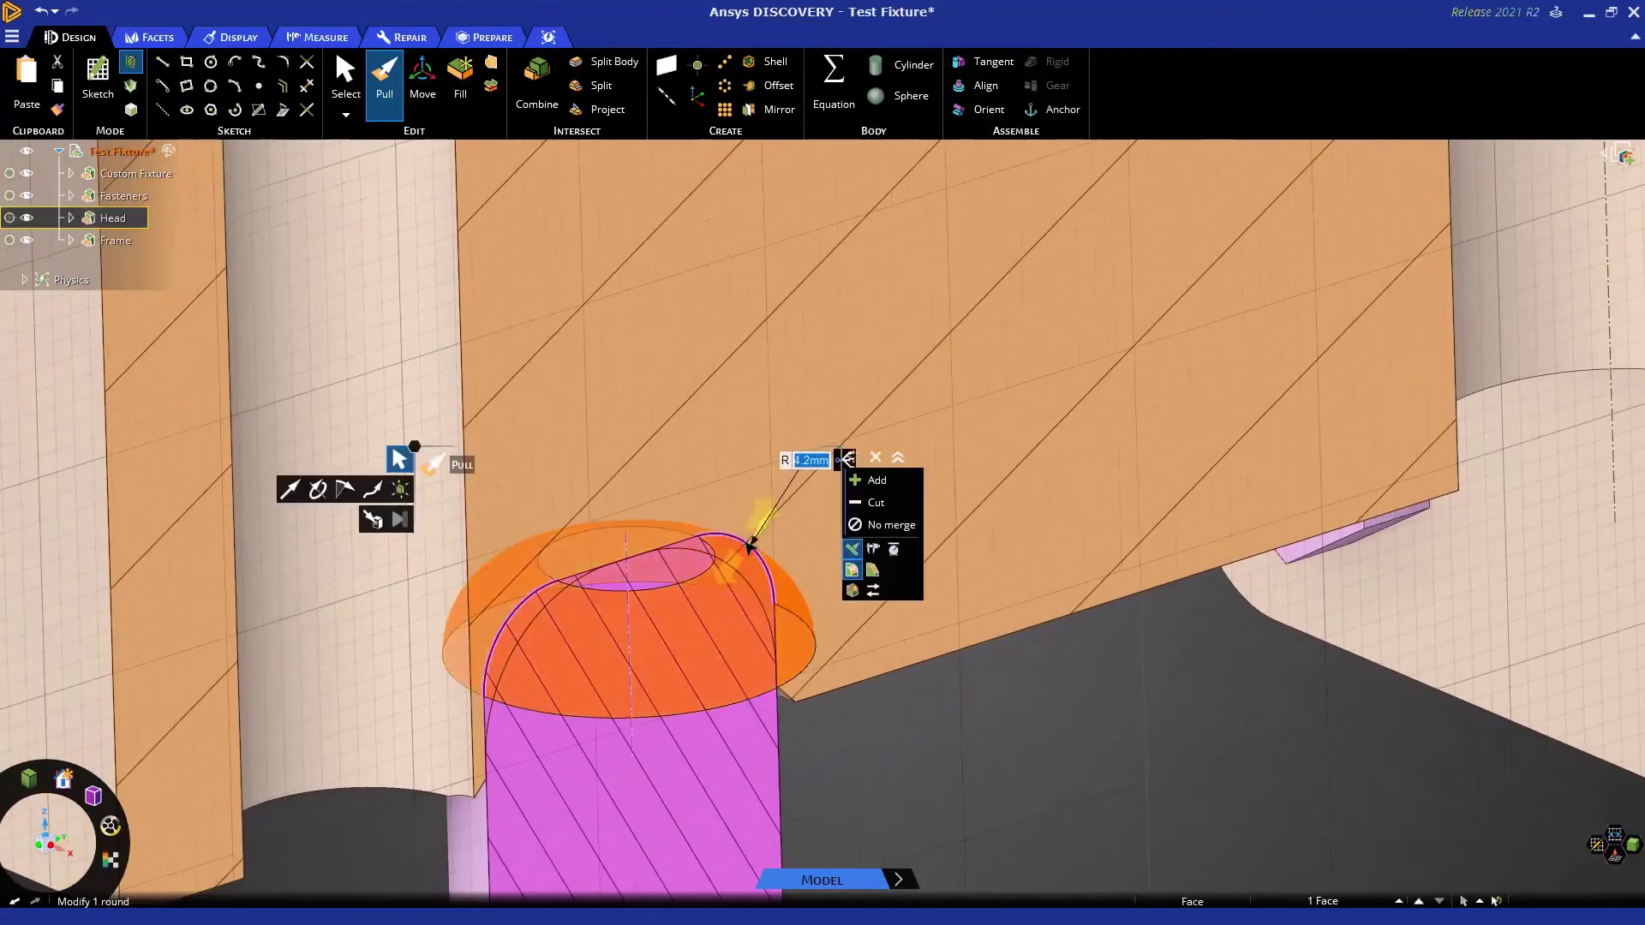
pyautogui.moveTo(755, 527); pyautogui.dragTo(728, 468)
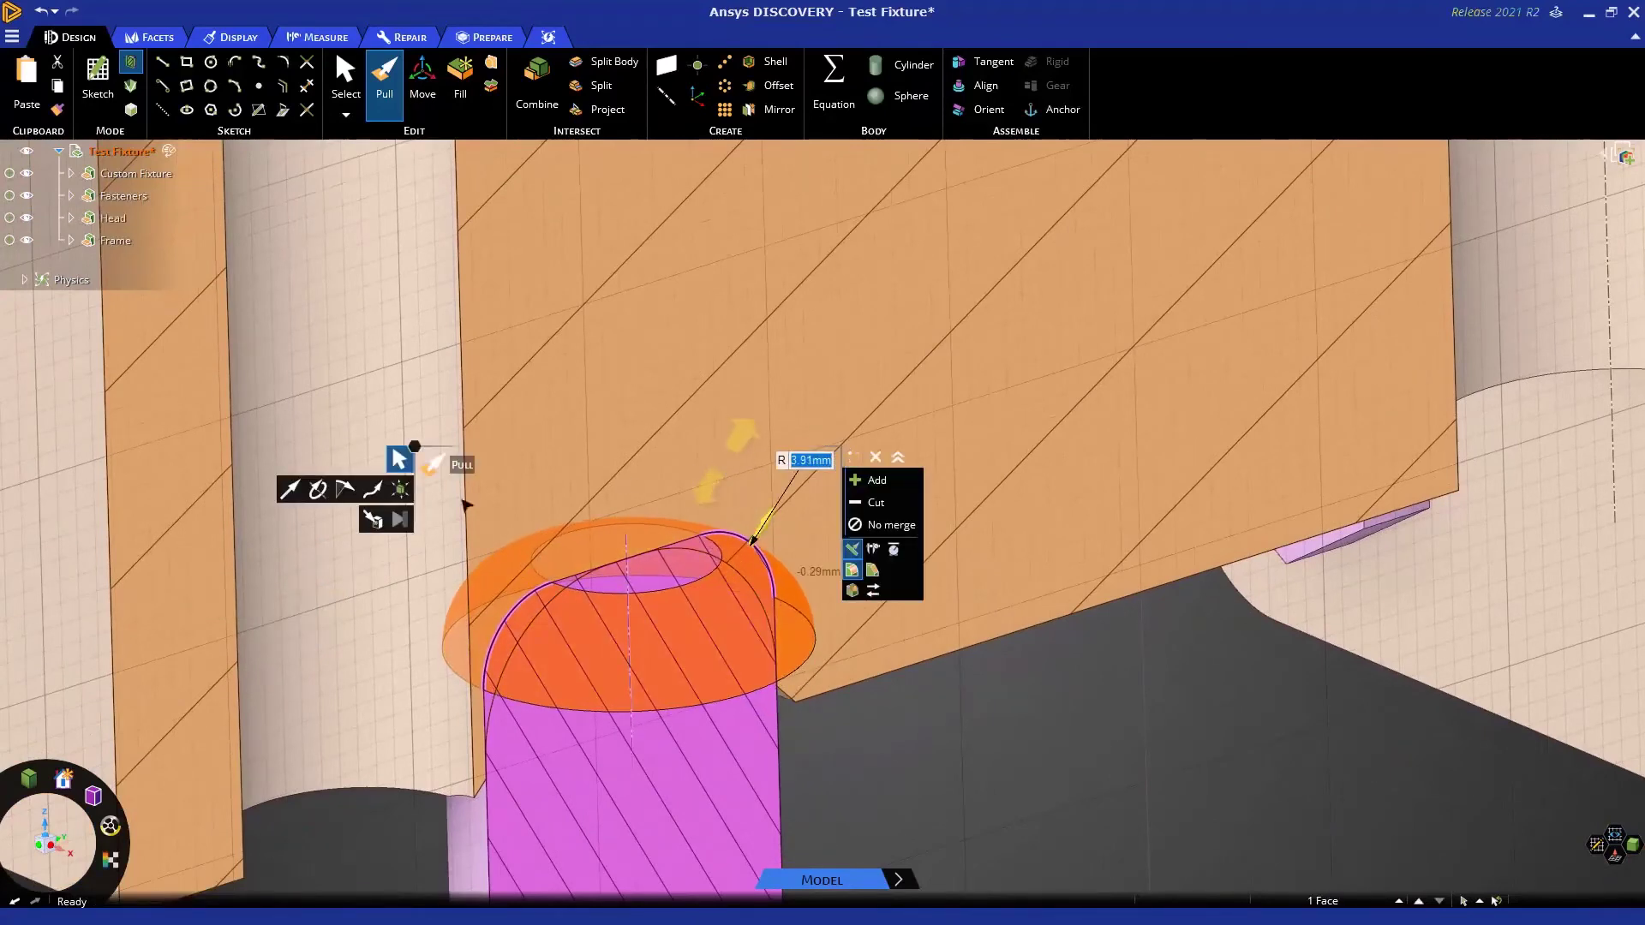
pyautogui.click(372, 515)
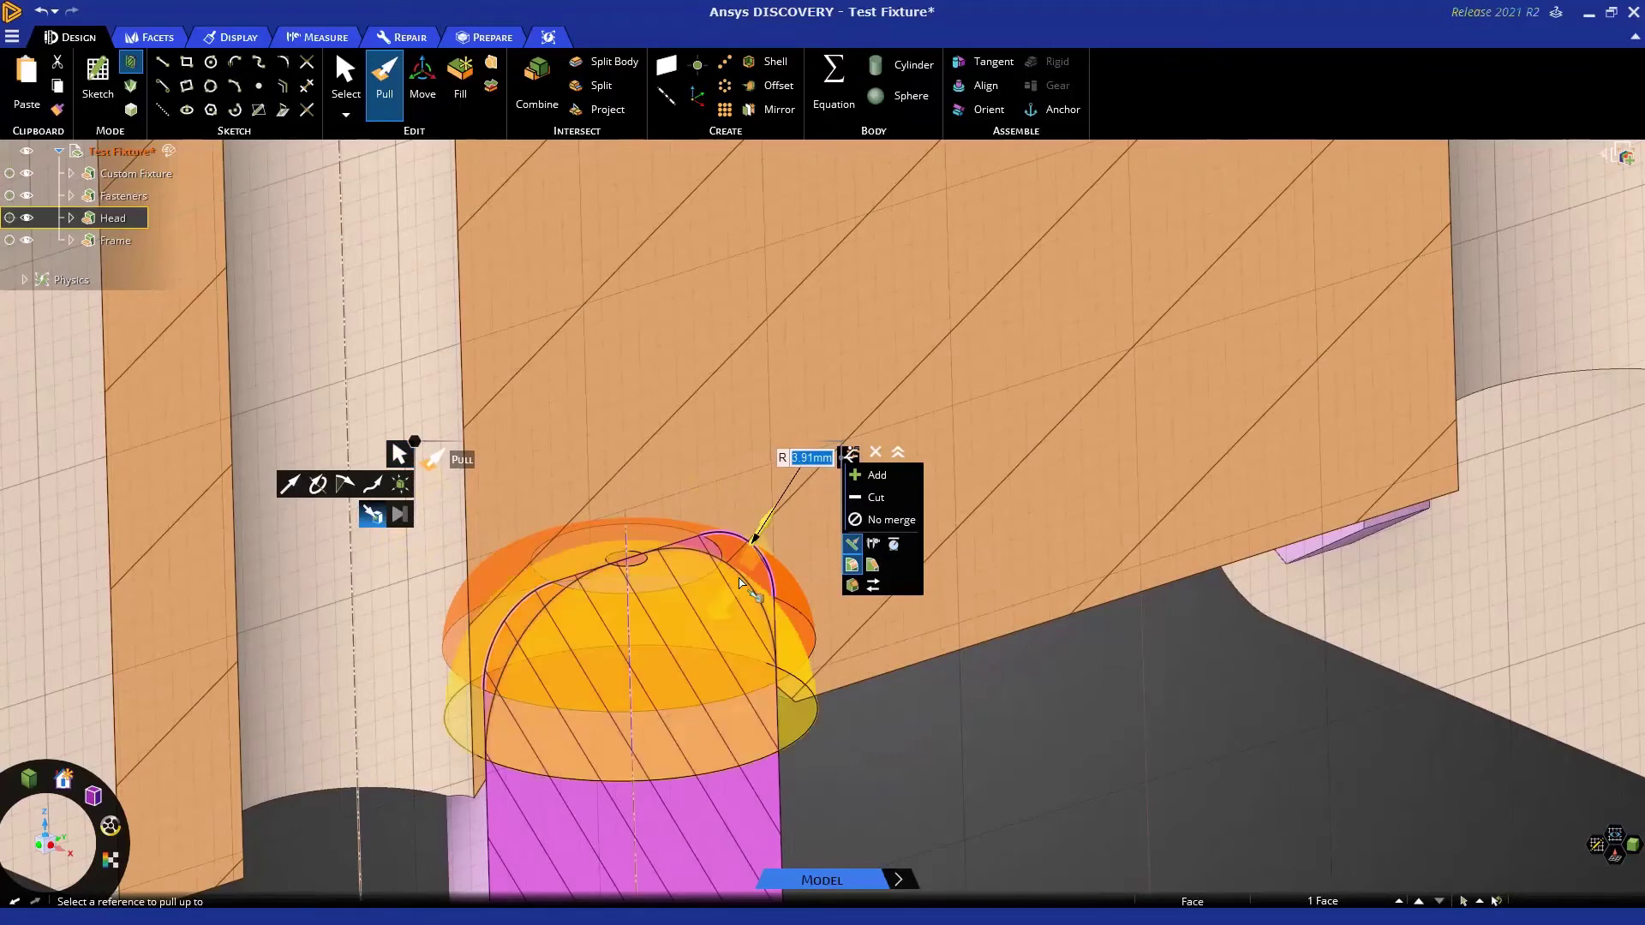
pyautogui.click(849, 730)
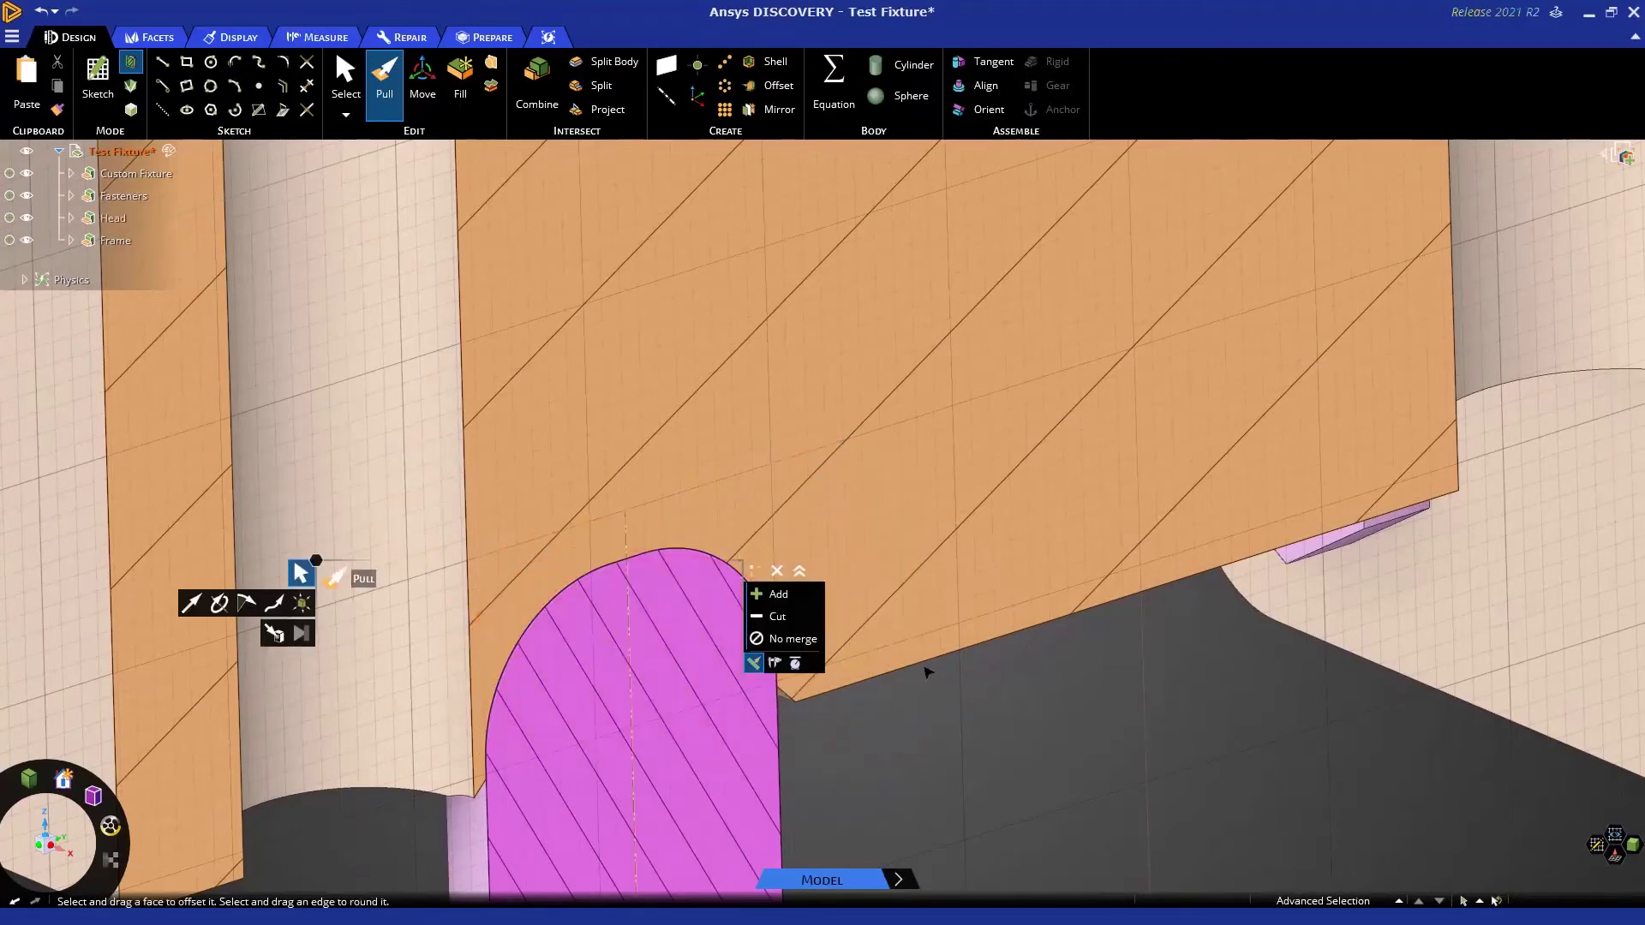
pyautogui.click(915, 749)
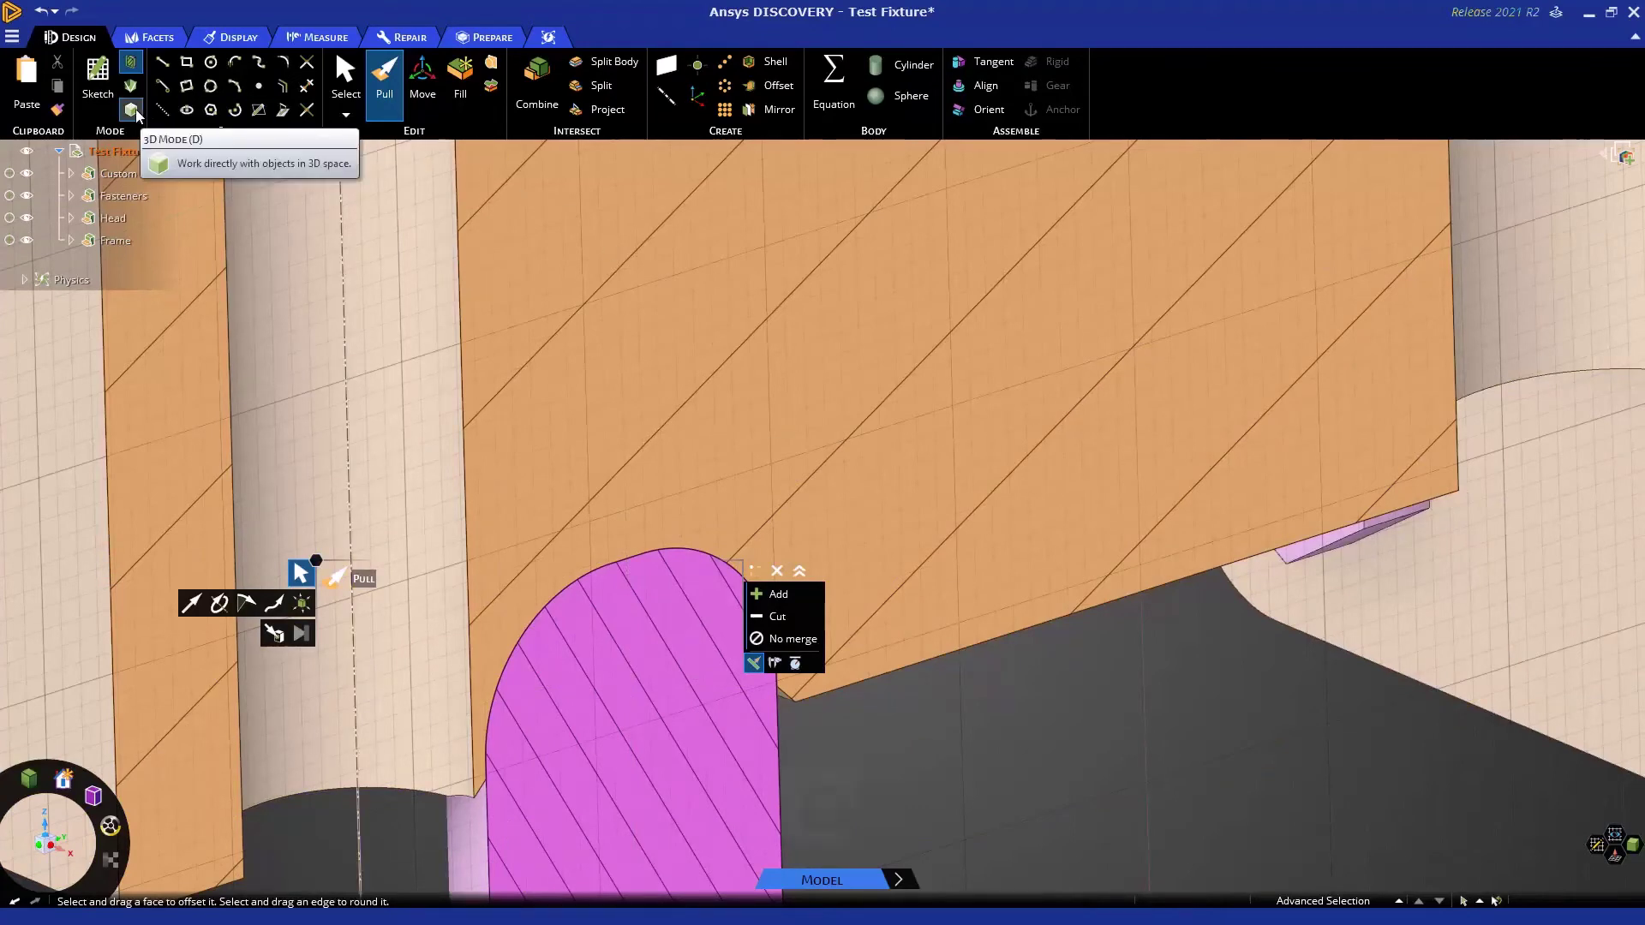
# Return to 3D mode and round the hole's top edge into a countersink.
pyautogui.press('d')
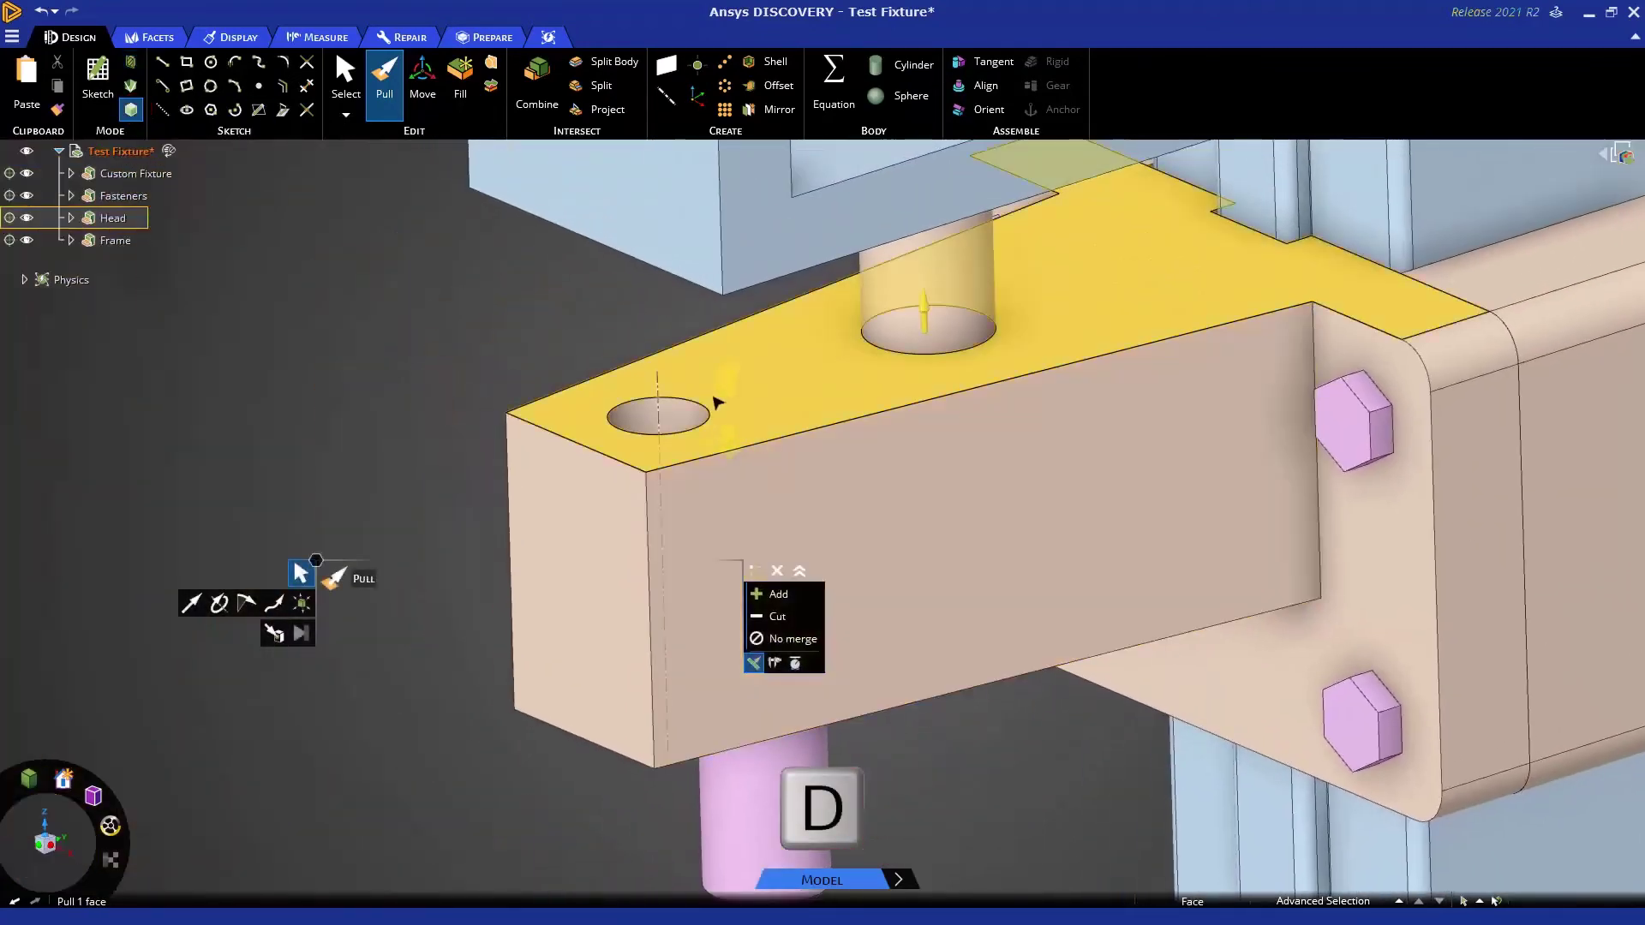
pyautogui.scroll(4, 716, 403)
pyautogui.click(681, 432)
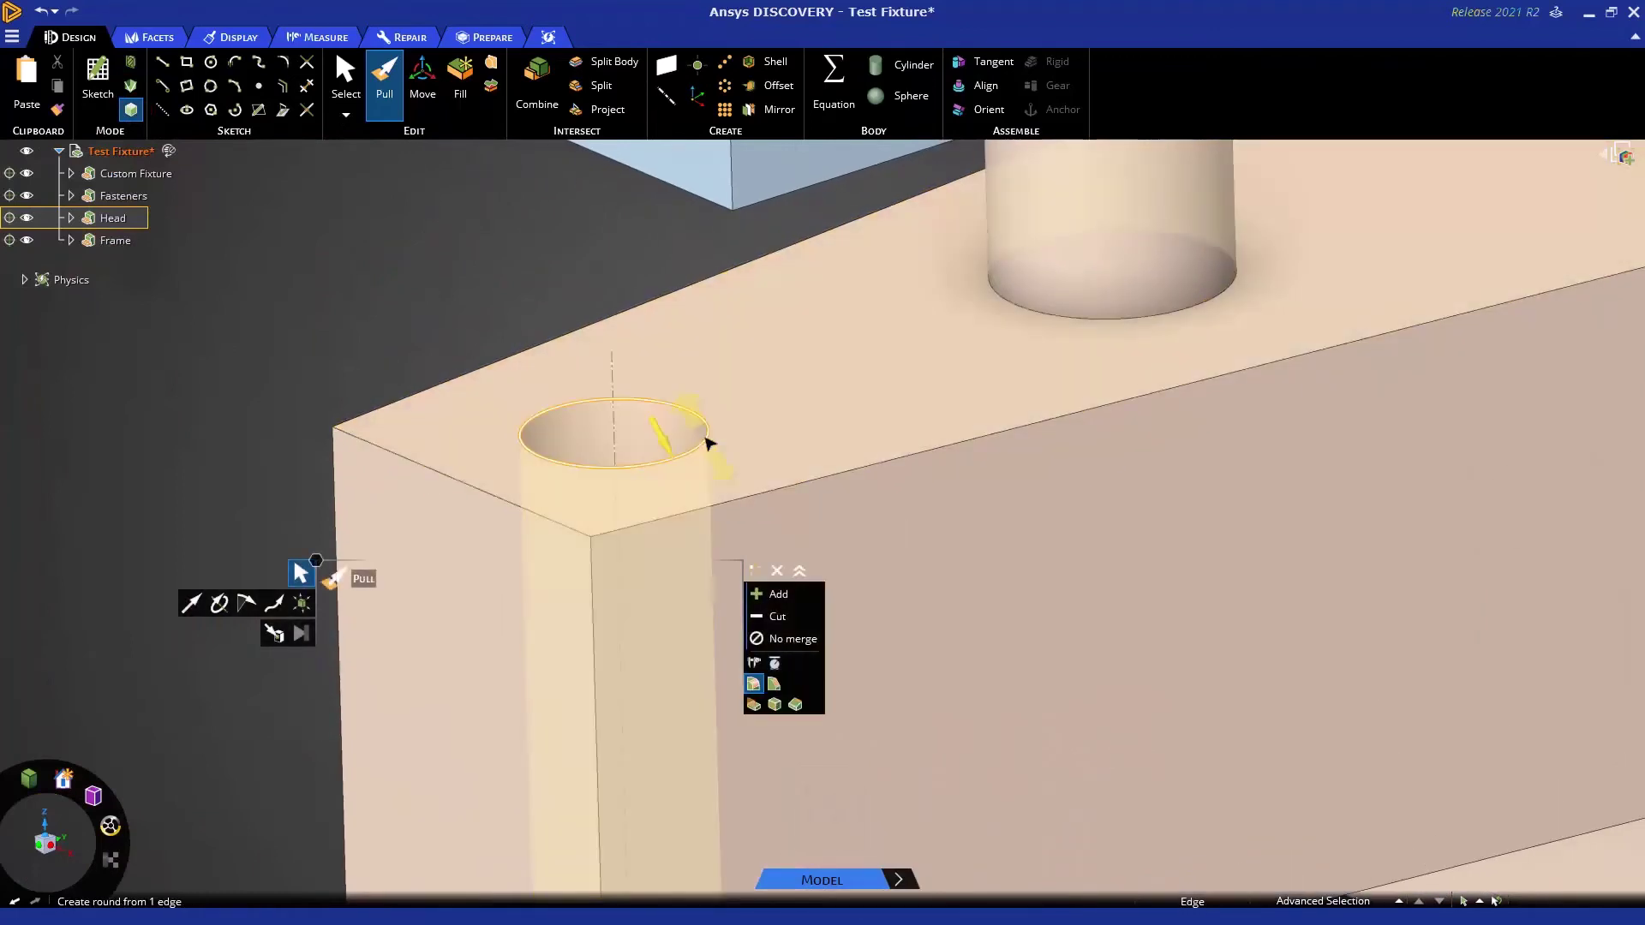
pyautogui.click(710, 441)
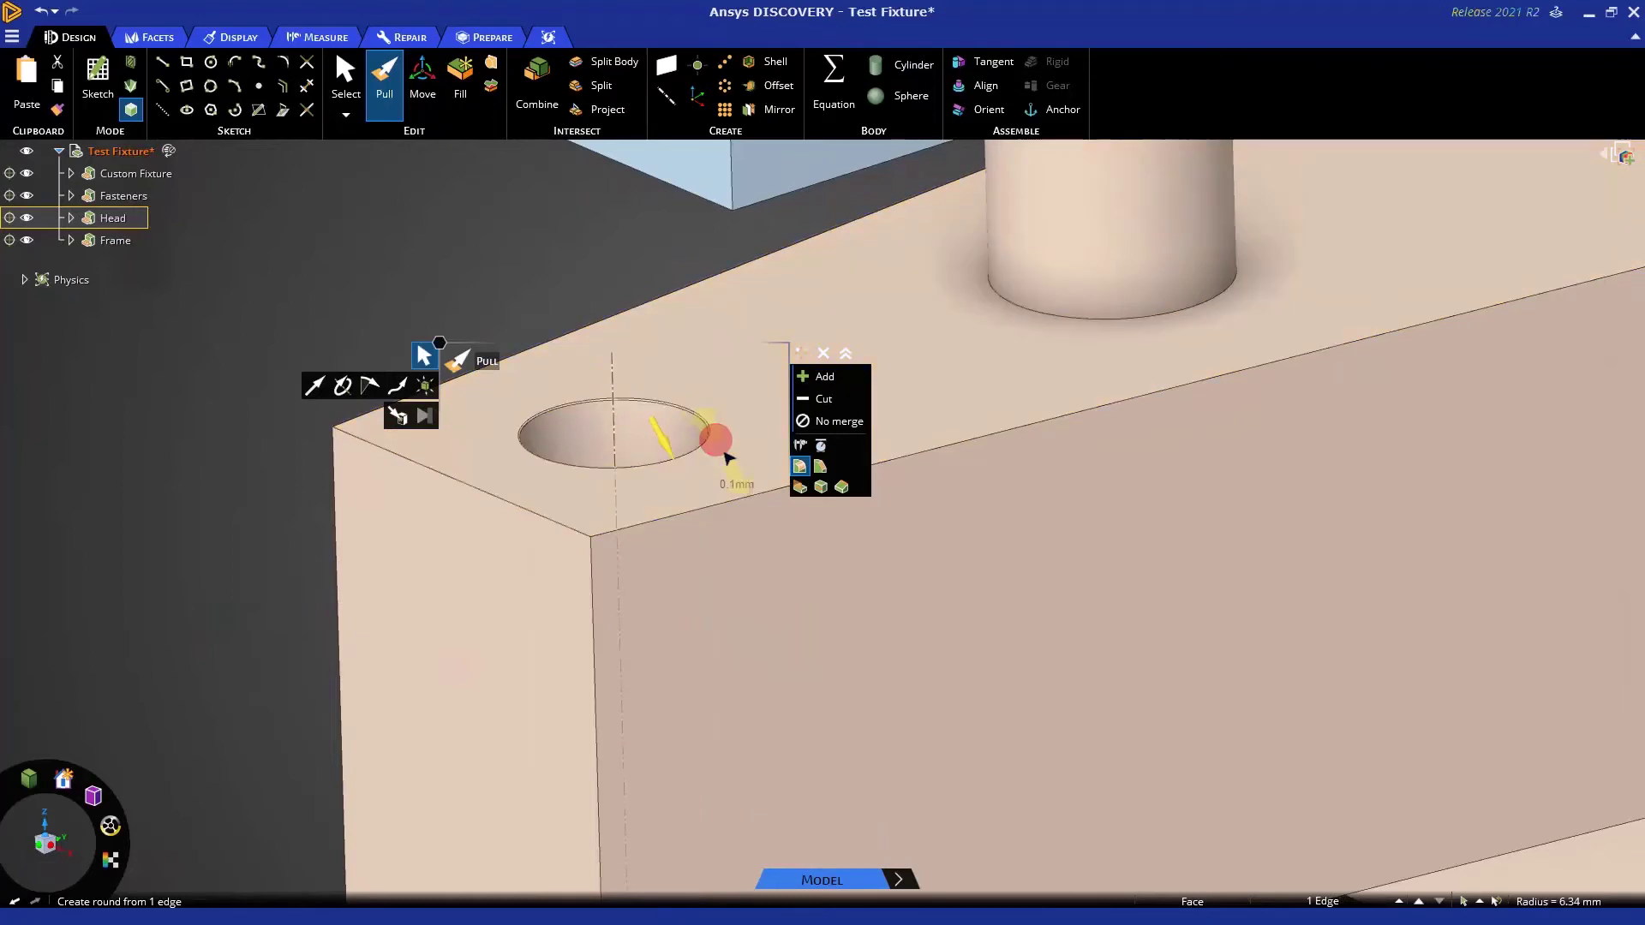
pyautogui.moveTo(719, 445); pyautogui.dragTo(797, 538)
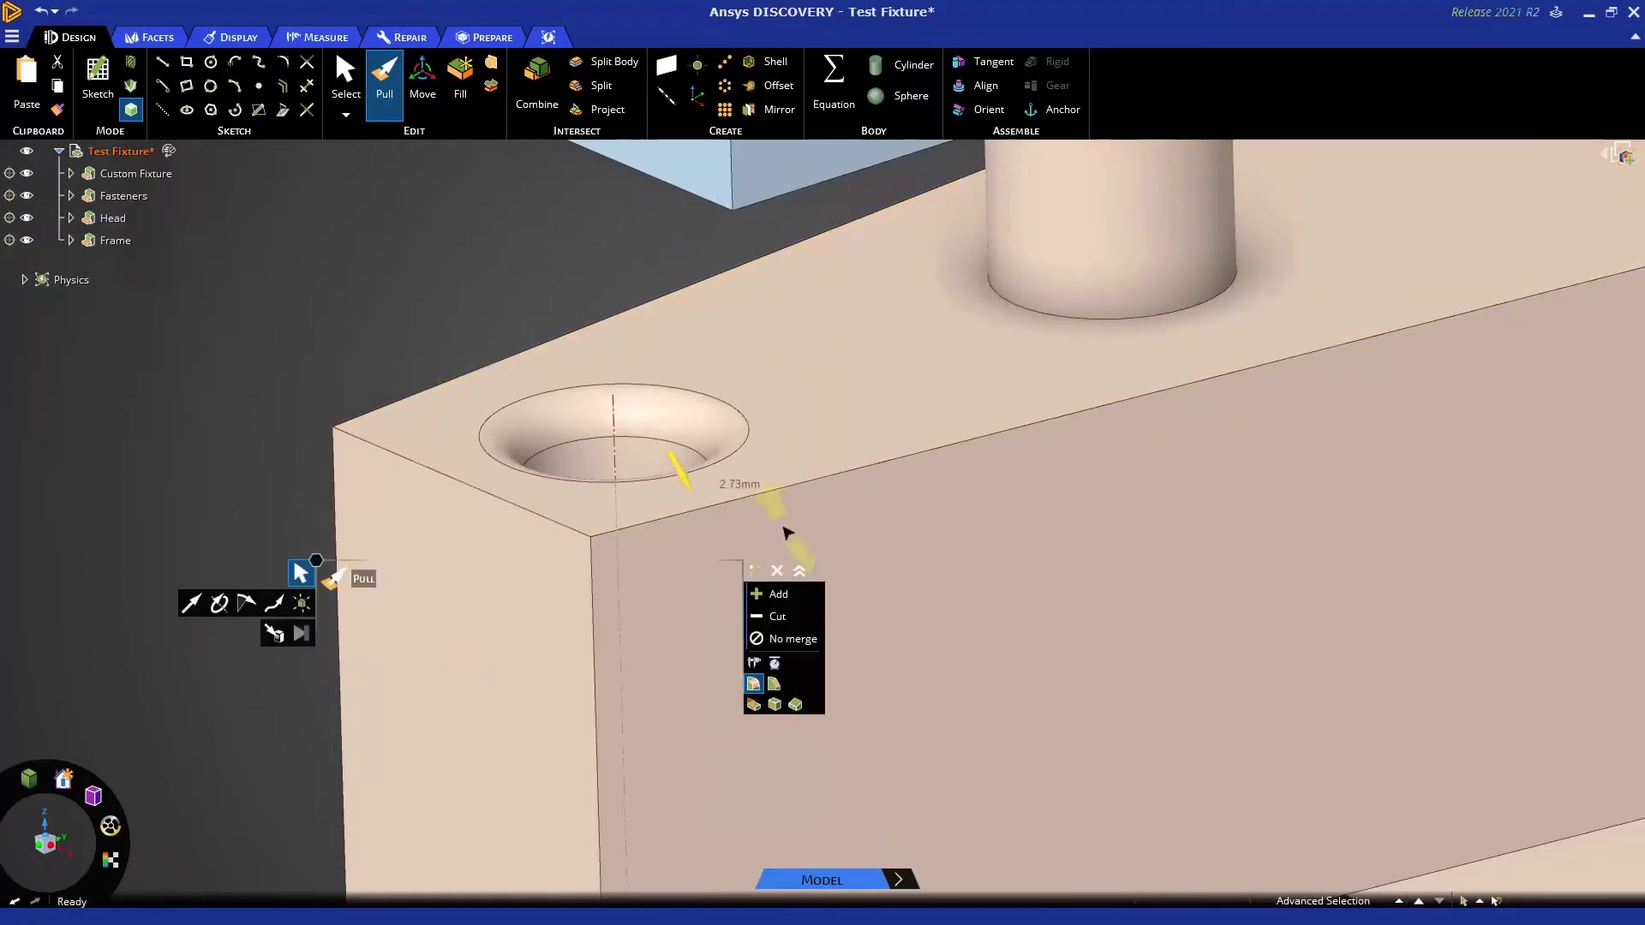
pyautogui.click(796, 539)
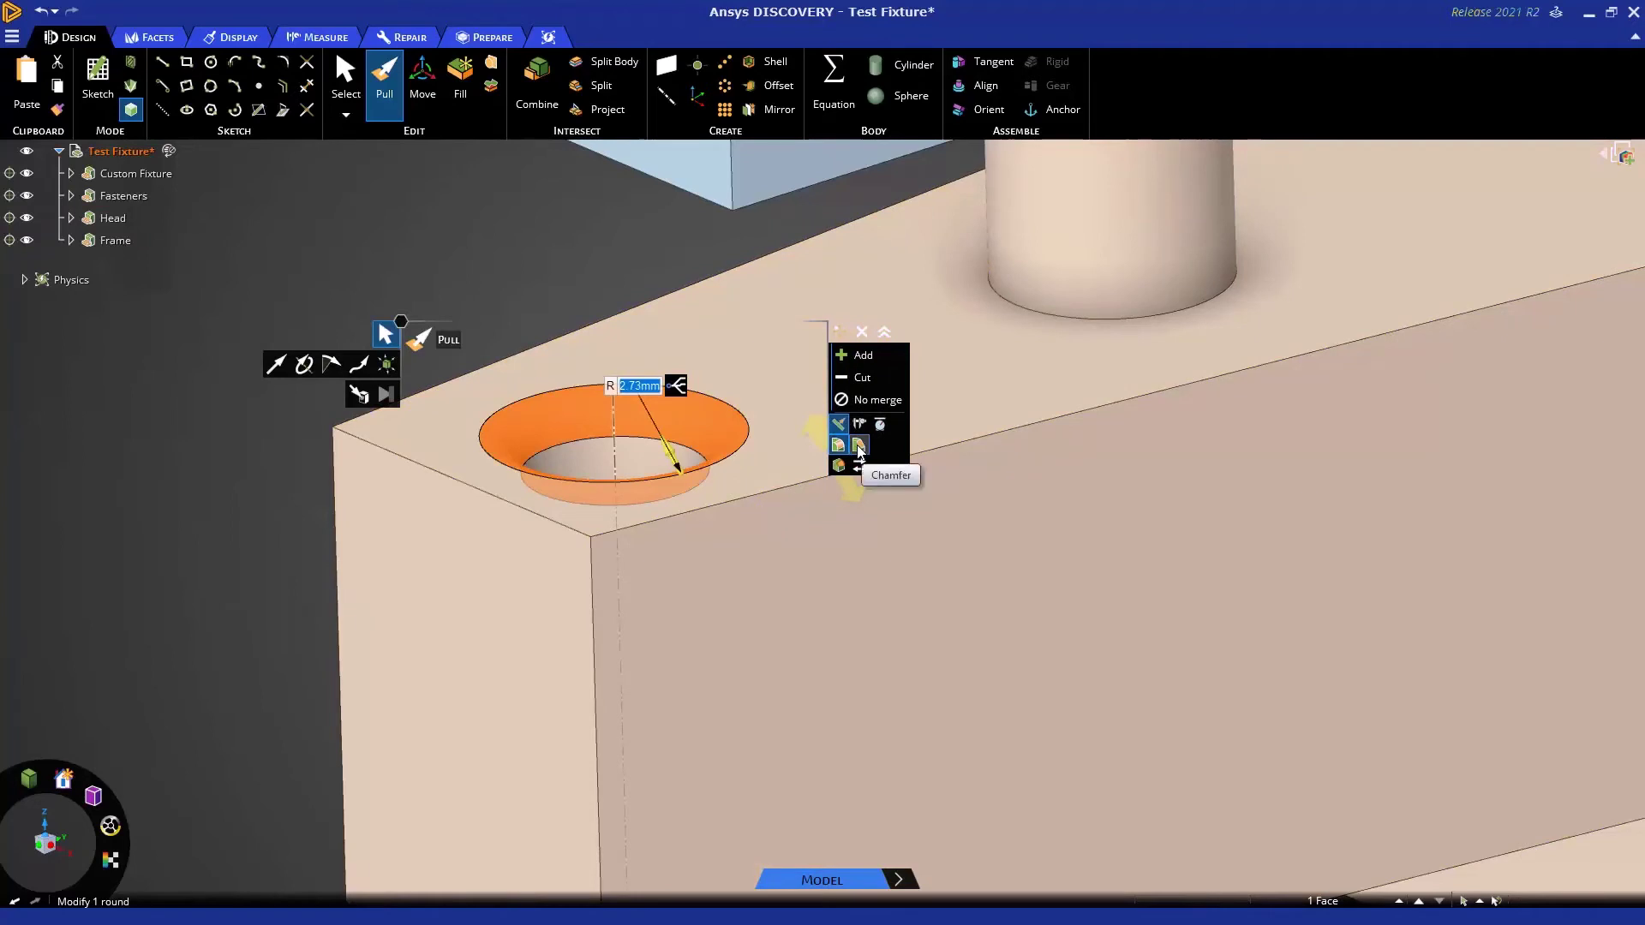
# Try a chamfer on the round, then undo back to the plain hole edge.
pyautogui.click(858, 450)
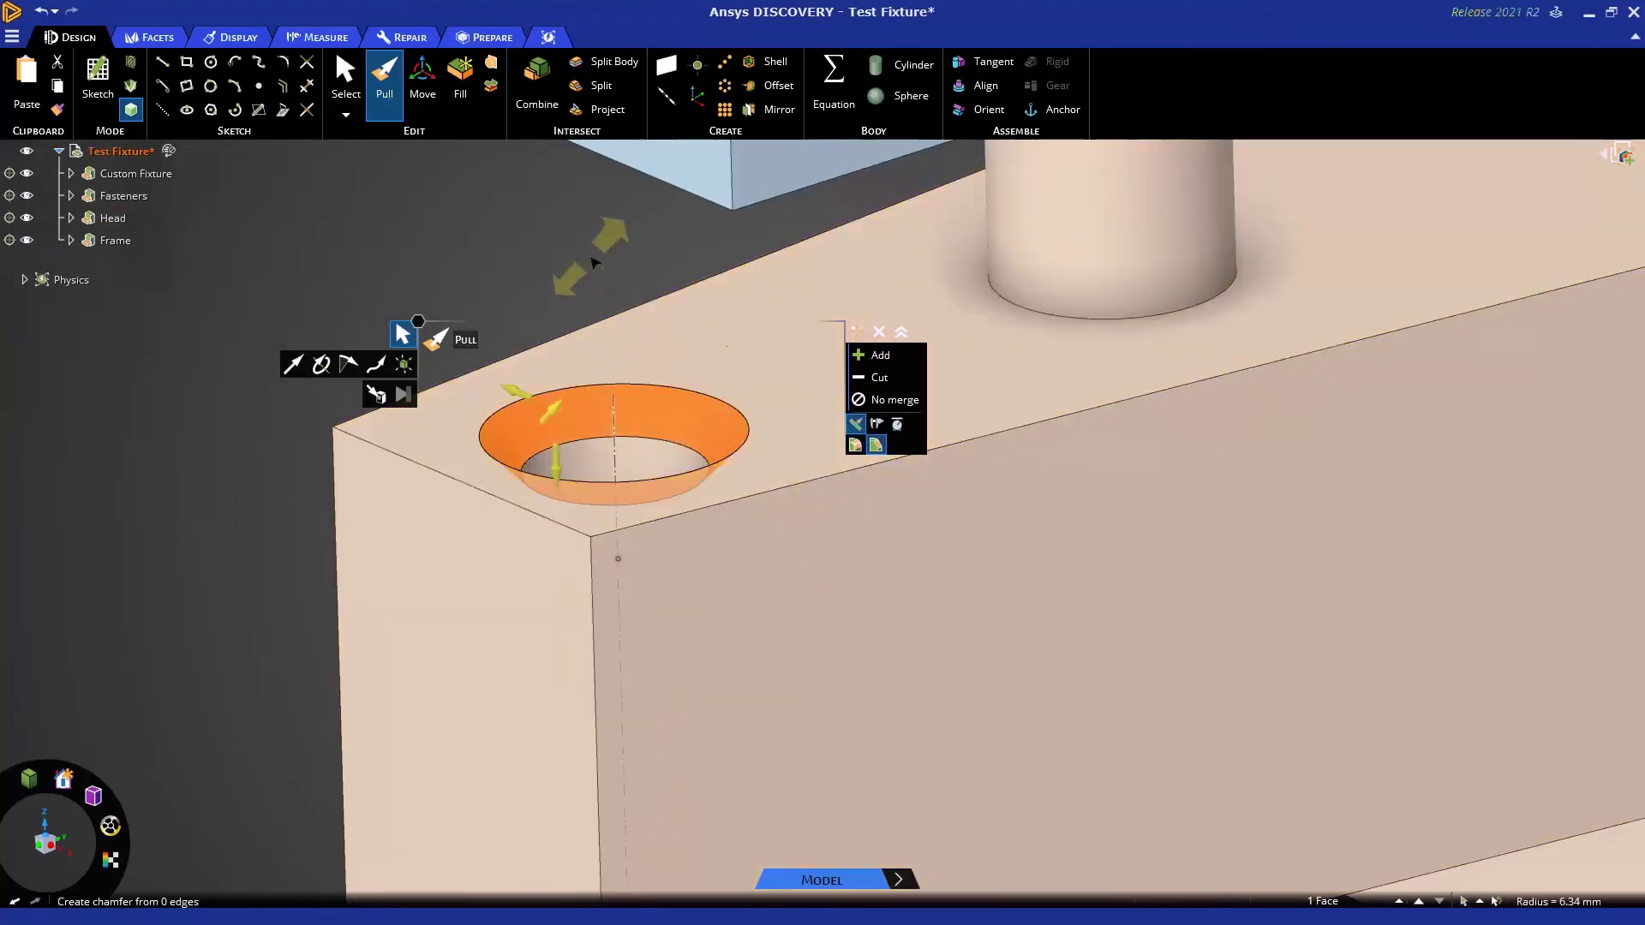
pyautogui.click(593, 262)
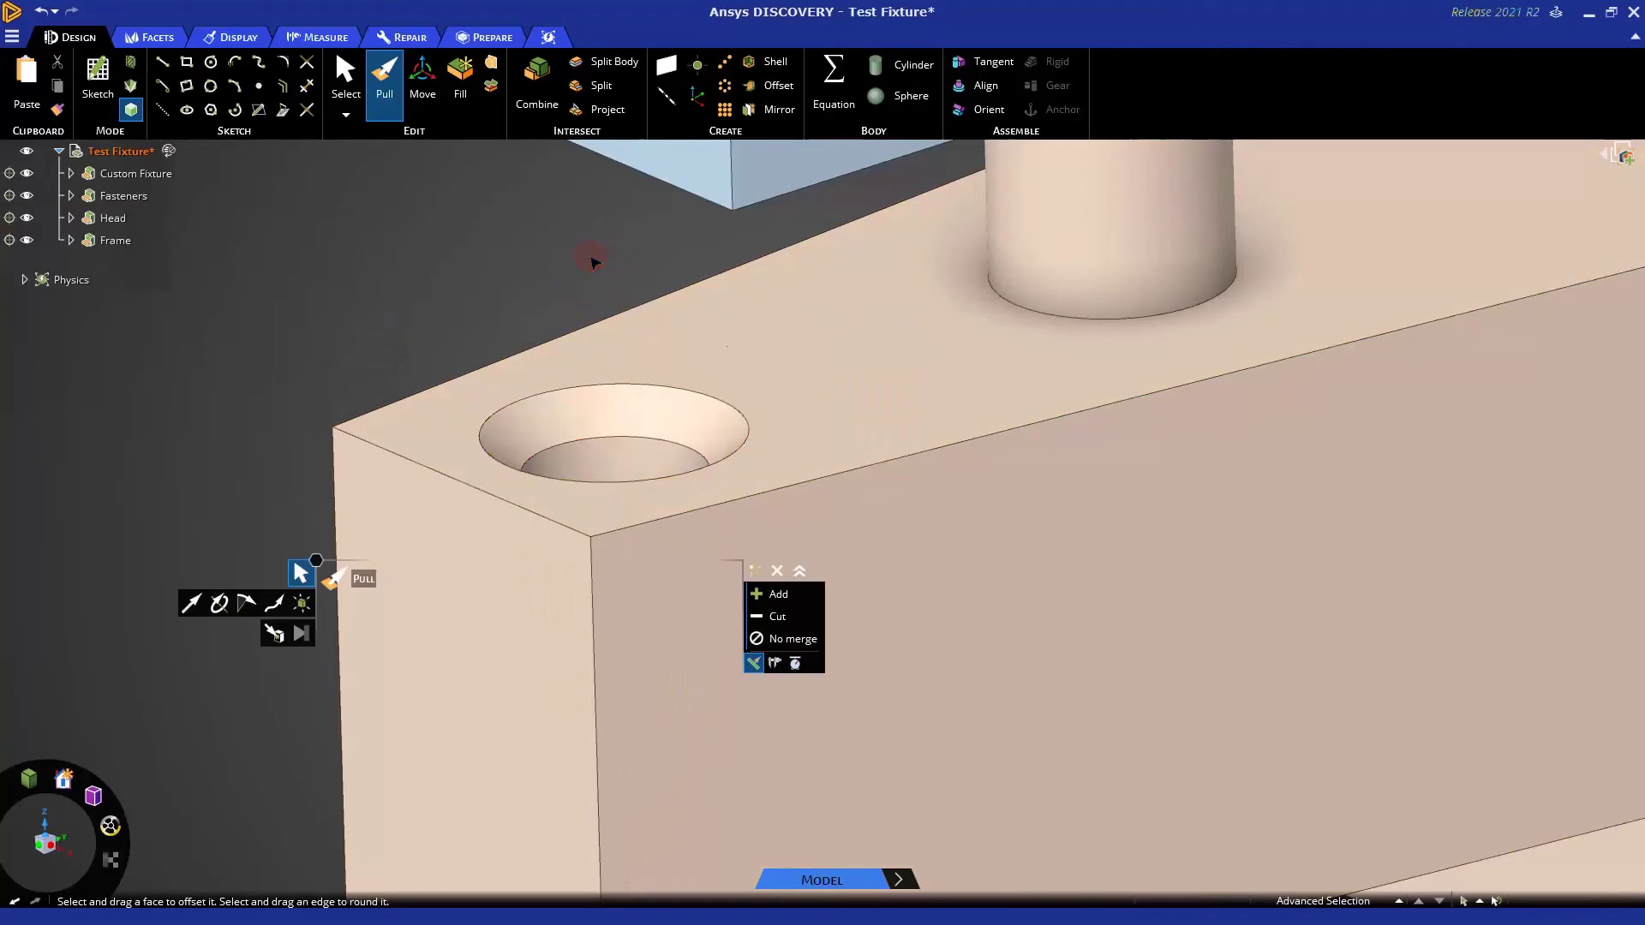
pyautogui.click(43, 12)
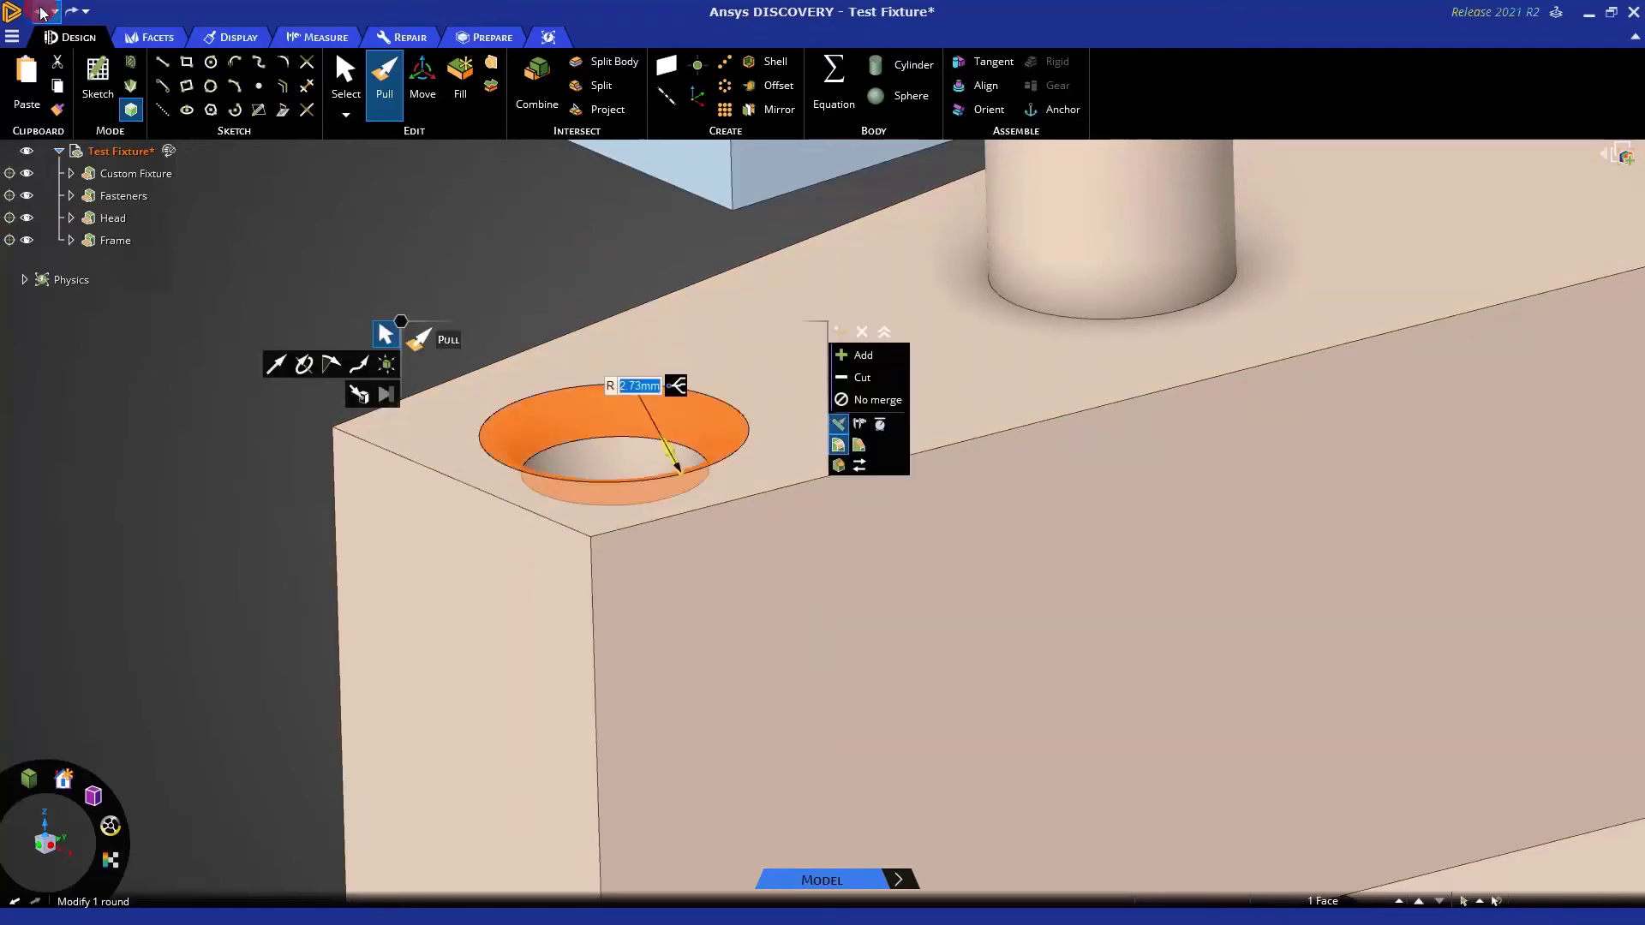
pyautogui.click(42, 11)
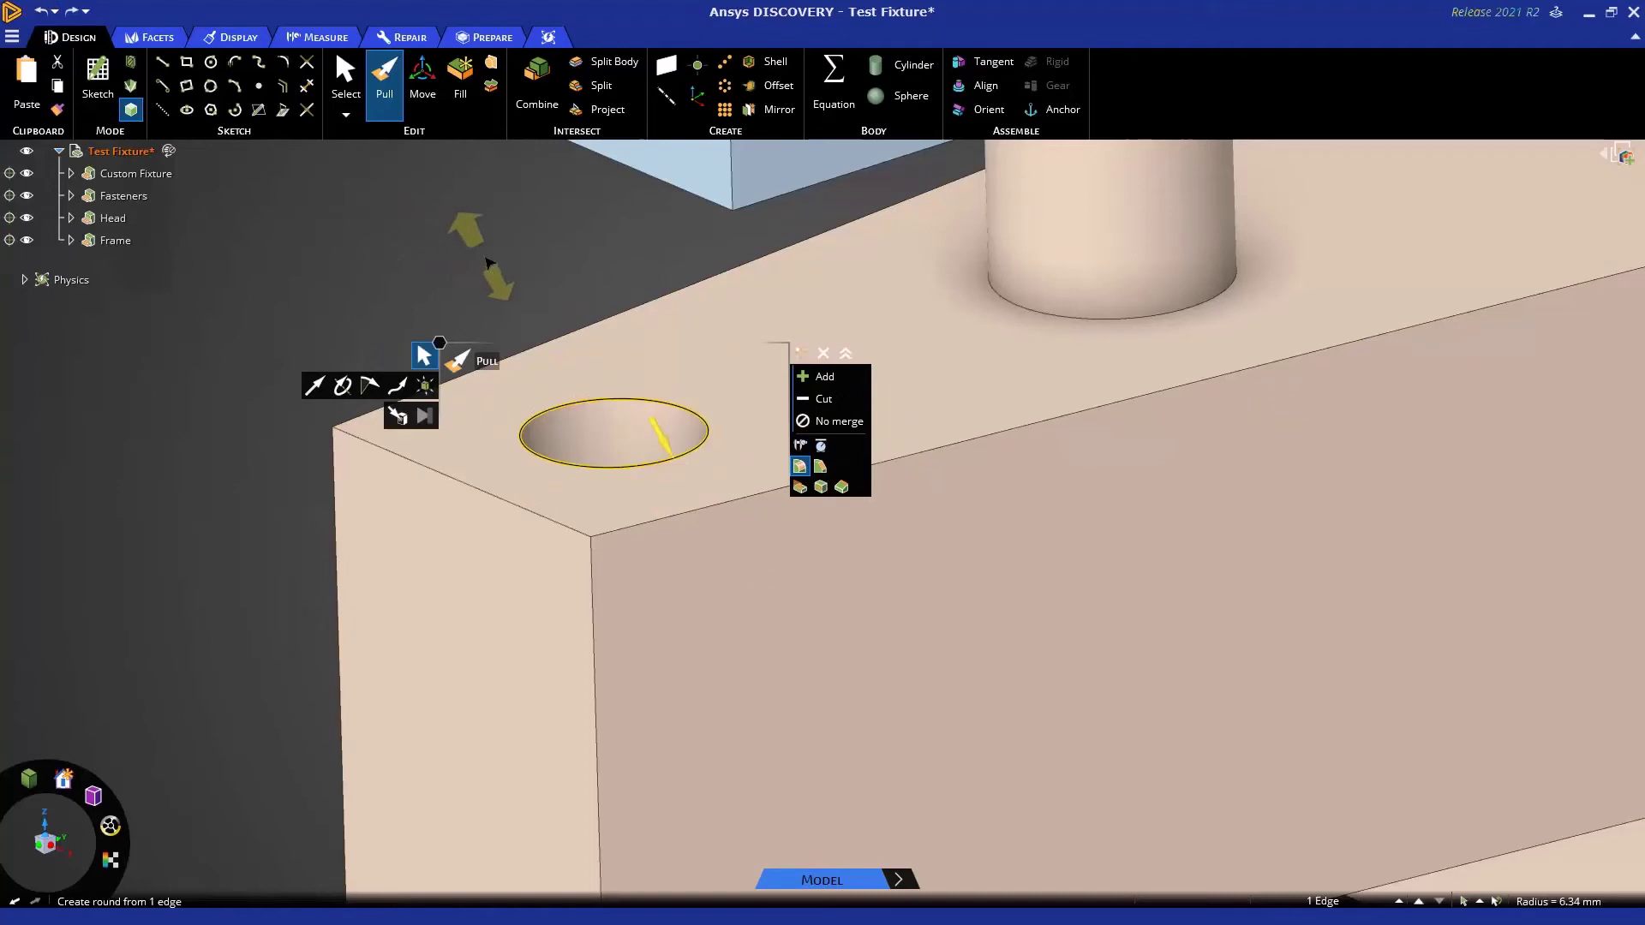
pyautogui.moveTo(514, 251)
pyautogui.mouseDown()
pyautogui.moveTo(571, 427)
pyautogui.moveTo(540, 369)
pyautogui.moveTo(544, 398)
pyautogui.mouseUp()
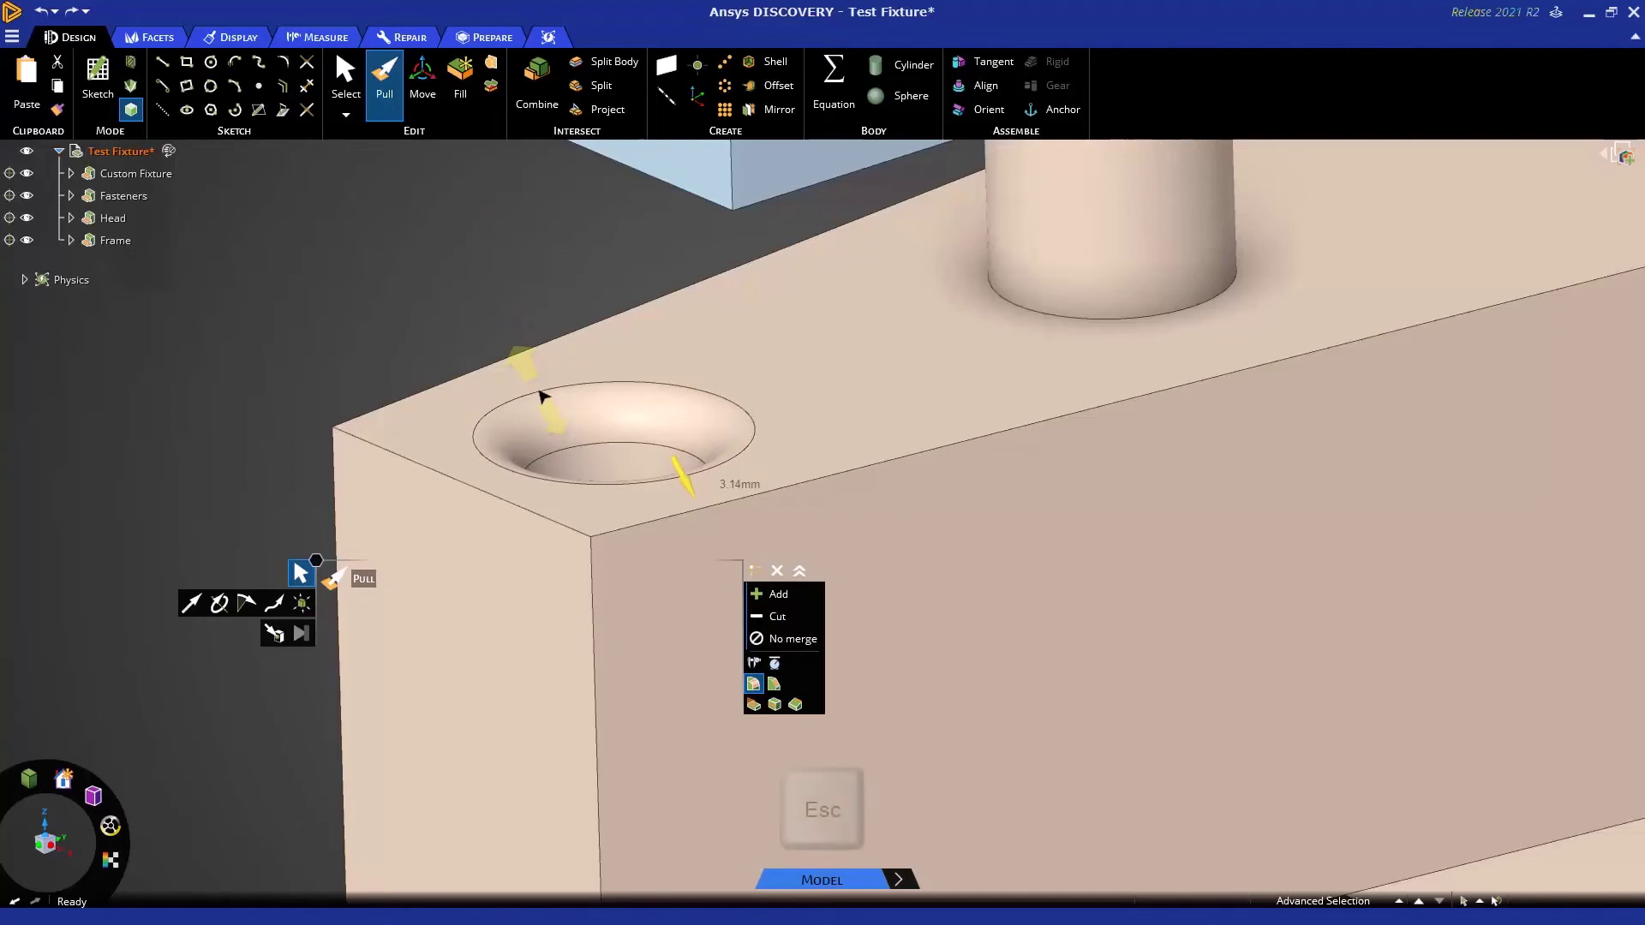
pyautogui.press('Escape')
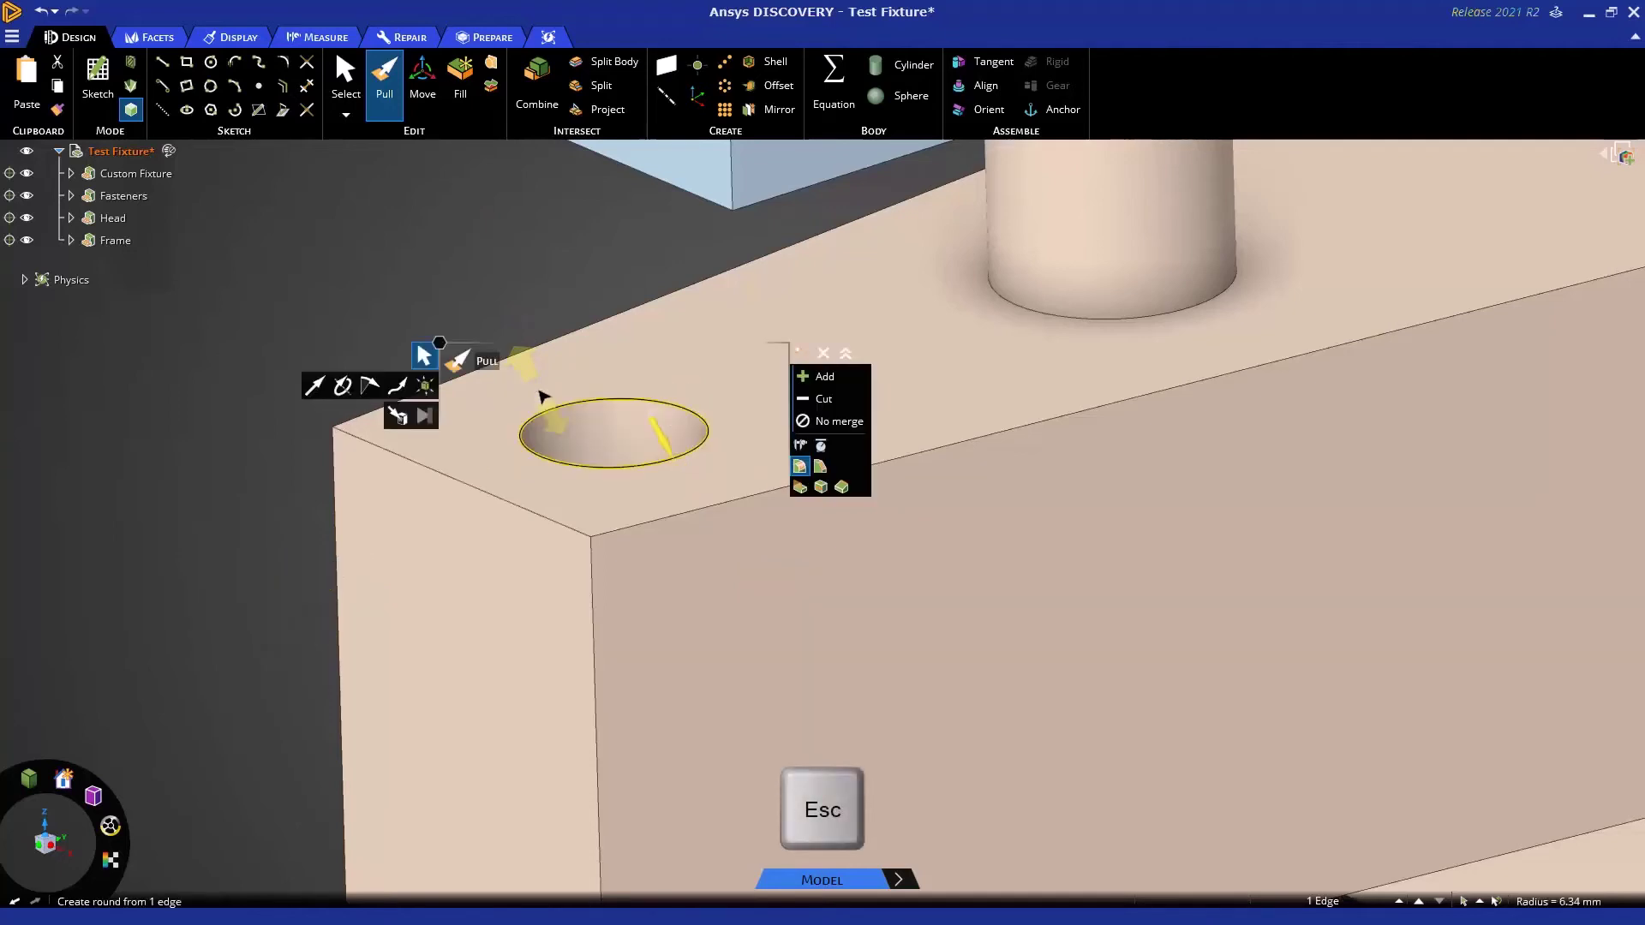
pyautogui.moveTo(493, 540)
pyautogui.mouseDown()
pyautogui.moveTo(459, 555)
pyautogui.moveTo(496, 540)
pyautogui.mouseUp()
pyautogui.press('Escape')
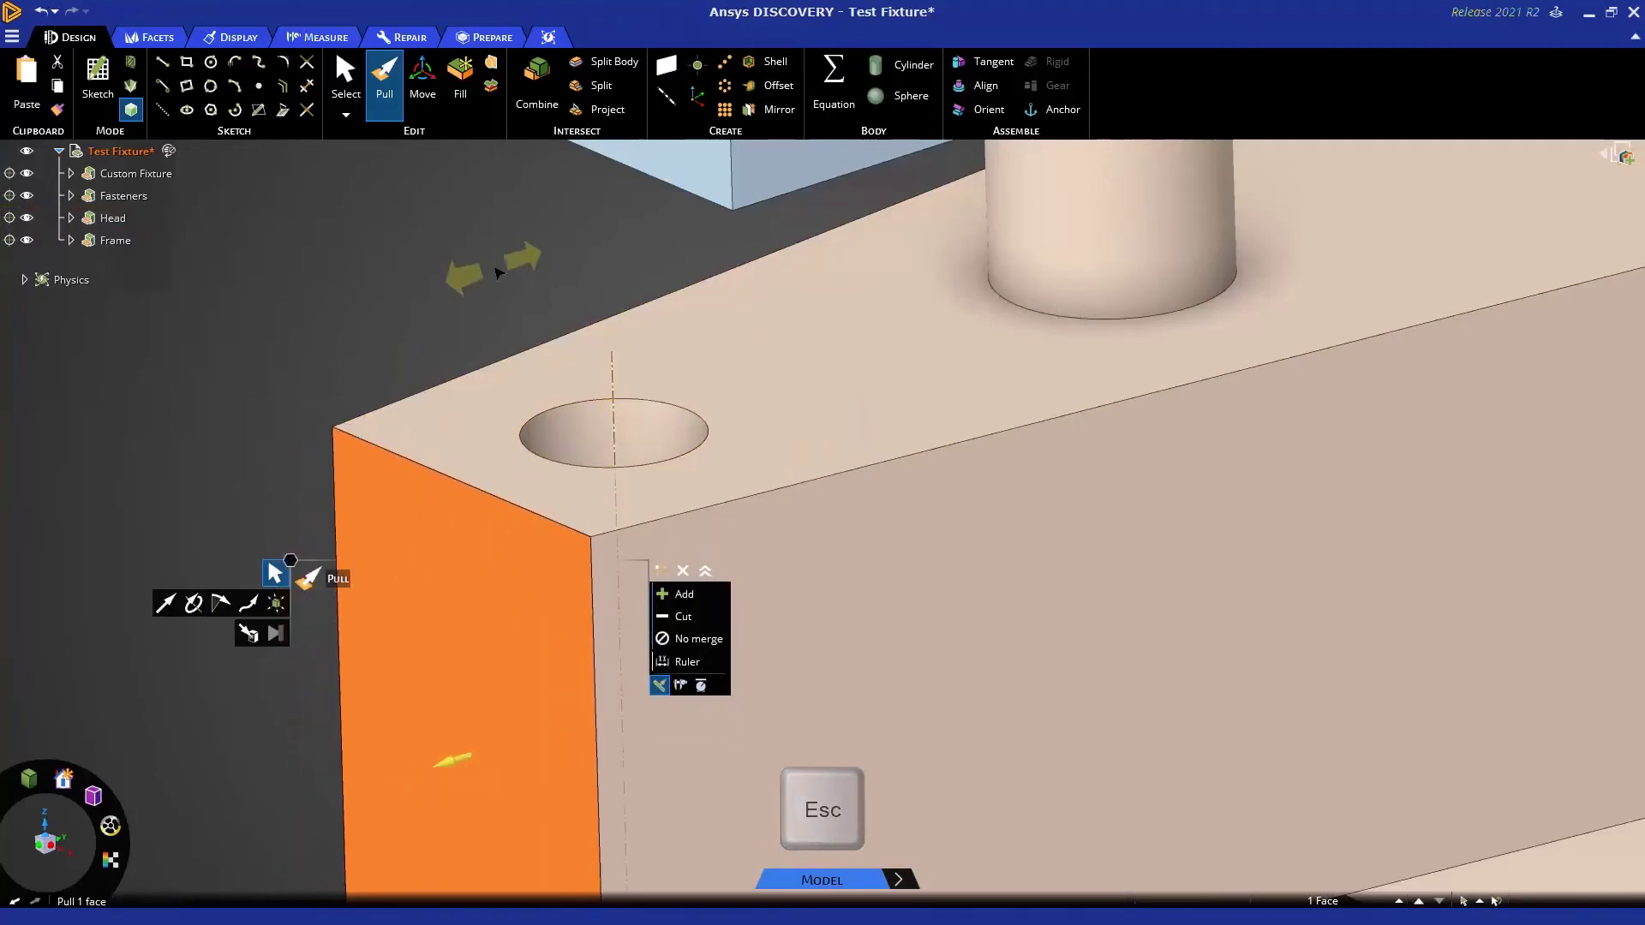
# Offset a copy of the hole edge outward to imprint a concentric ring face.
pyautogui.click(686, 407)
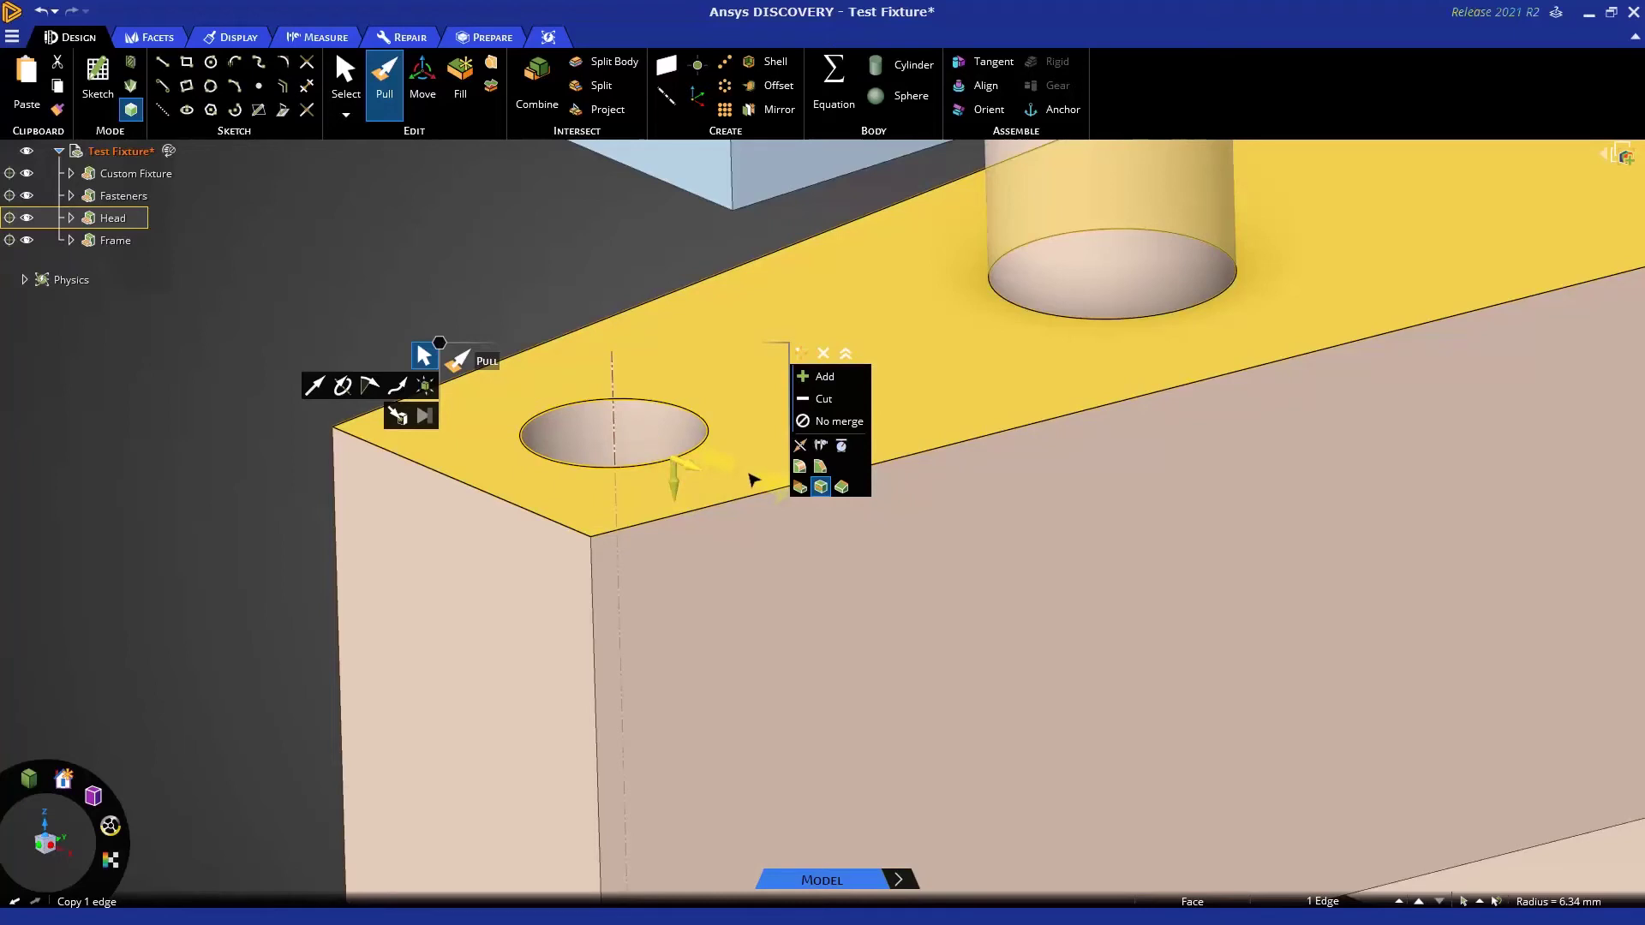
pyautogui.press('Tab')
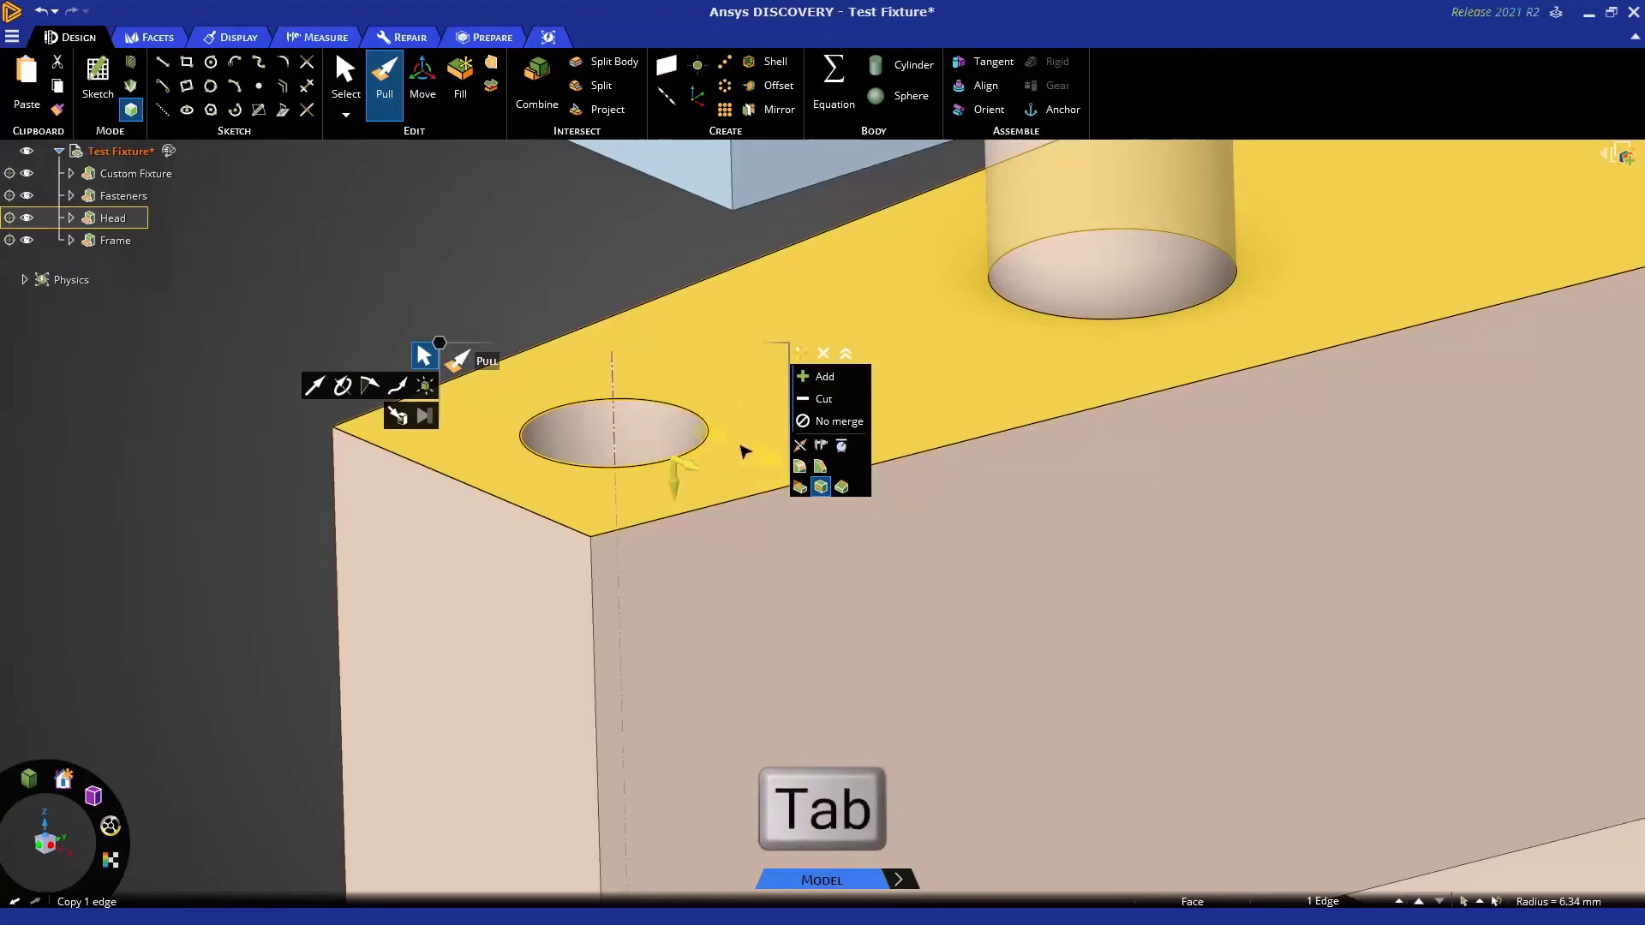
pyautogui.moveTo(734, 411); pyautogui.dragTo(775, 440)
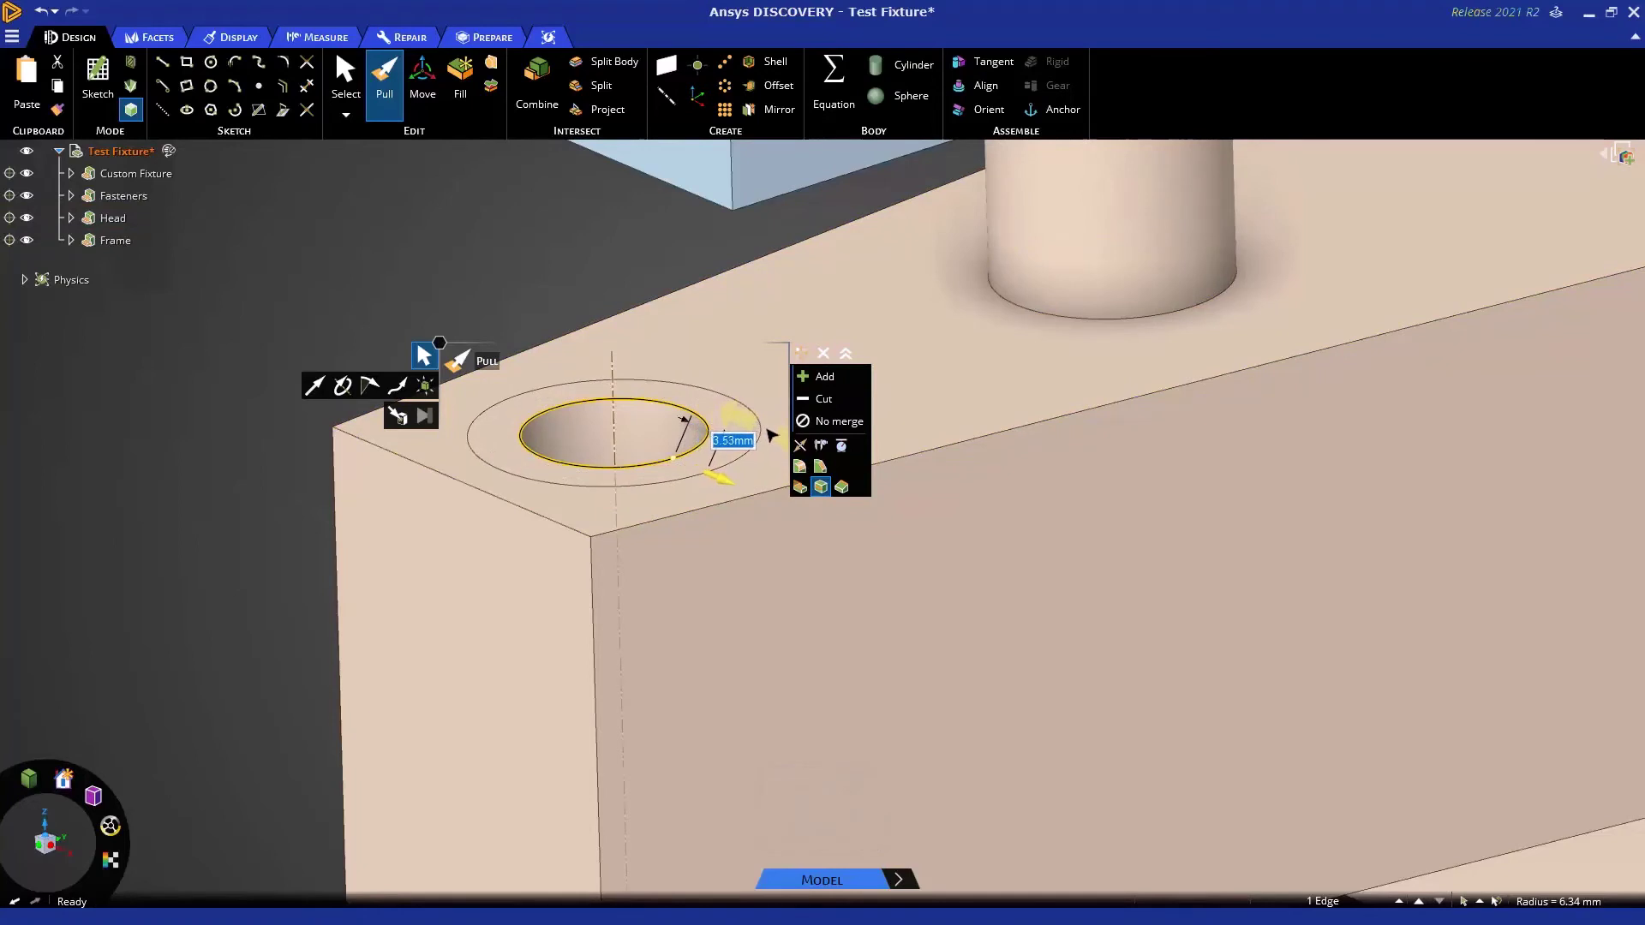
pyautogui.click(758, 418)
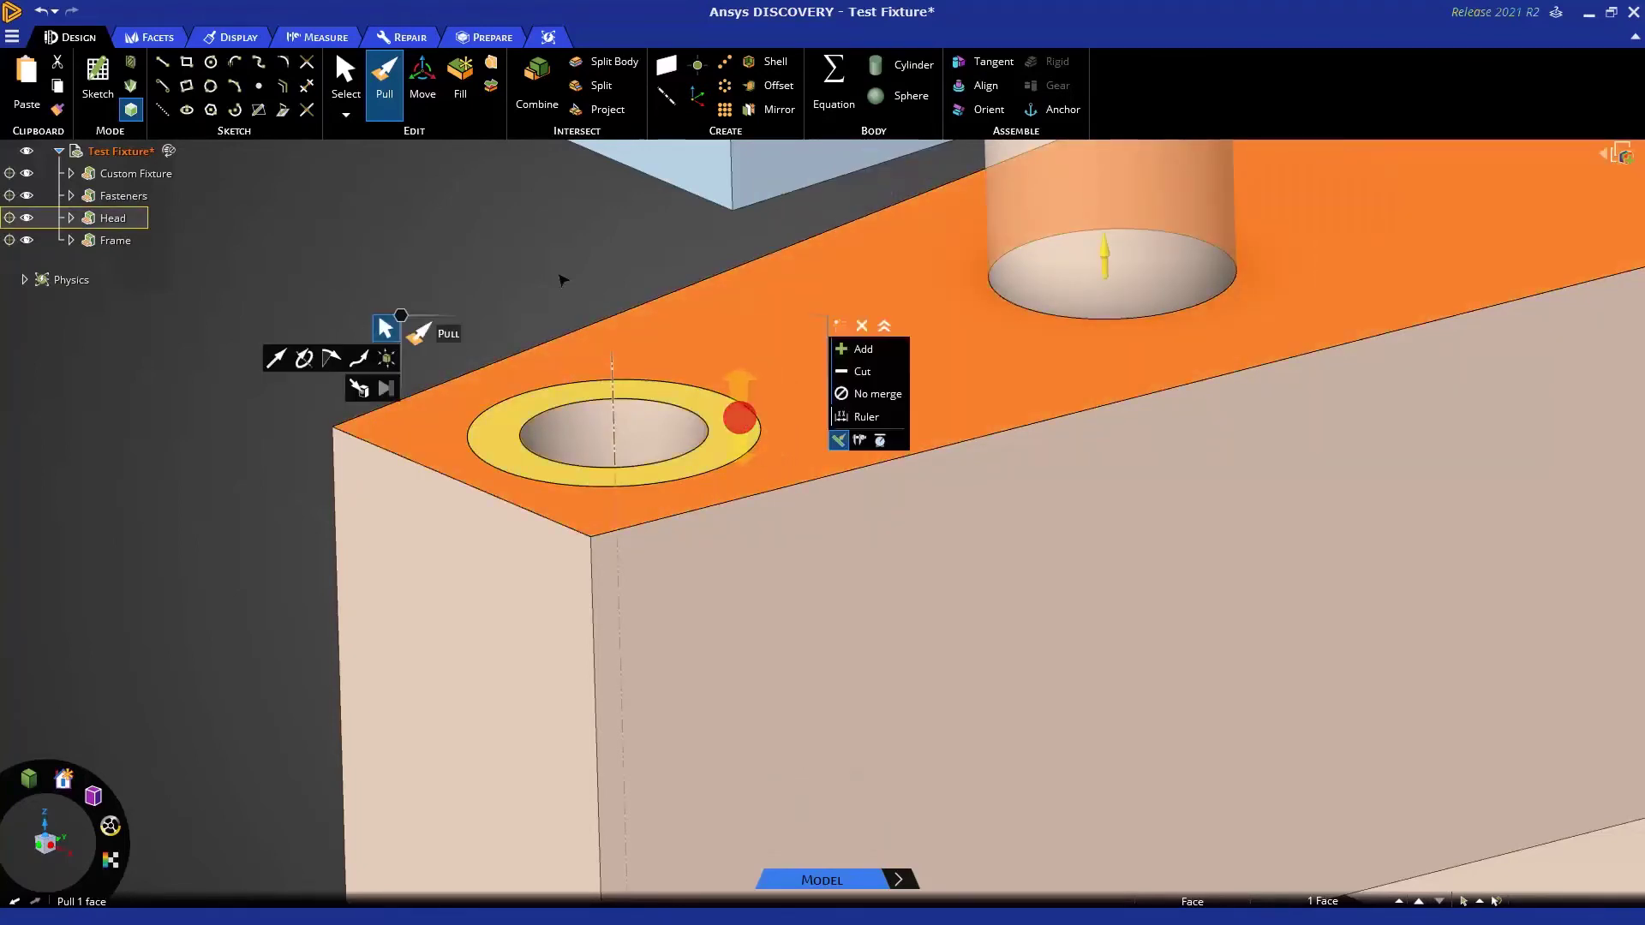
pyautogui.scroll(-3, 513, 244)
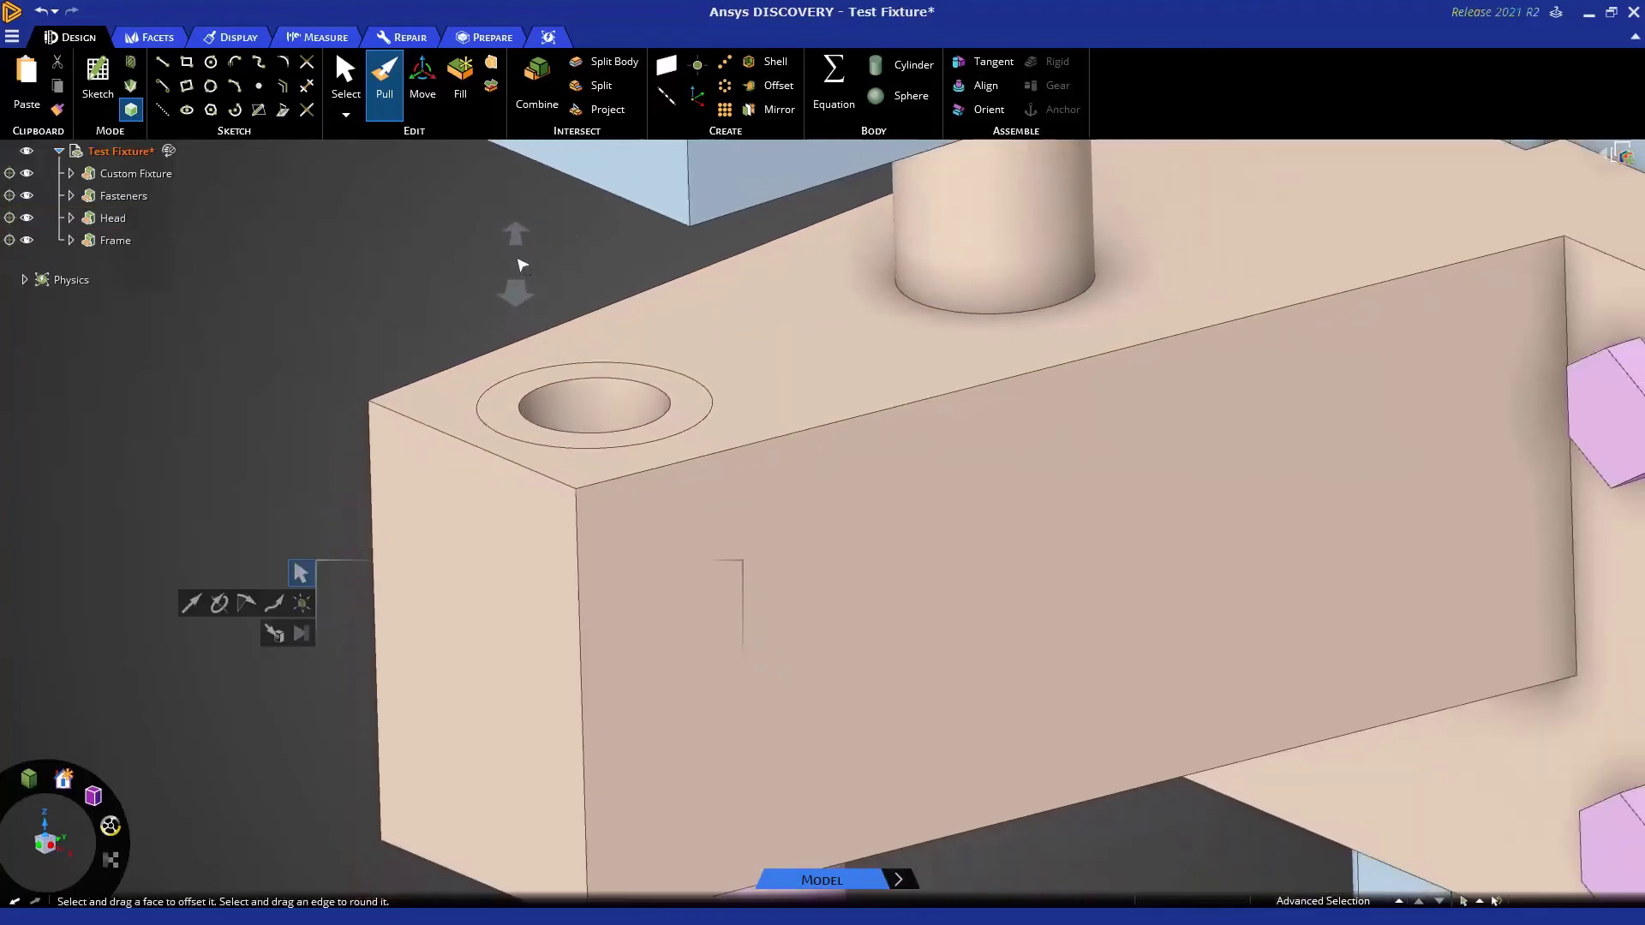
# Try pulling the Head block's end face outward, then cancel to restore it.
pyautogui.moveTo(527, 283); pyautogui.dragTo(772, 180, button='middle')
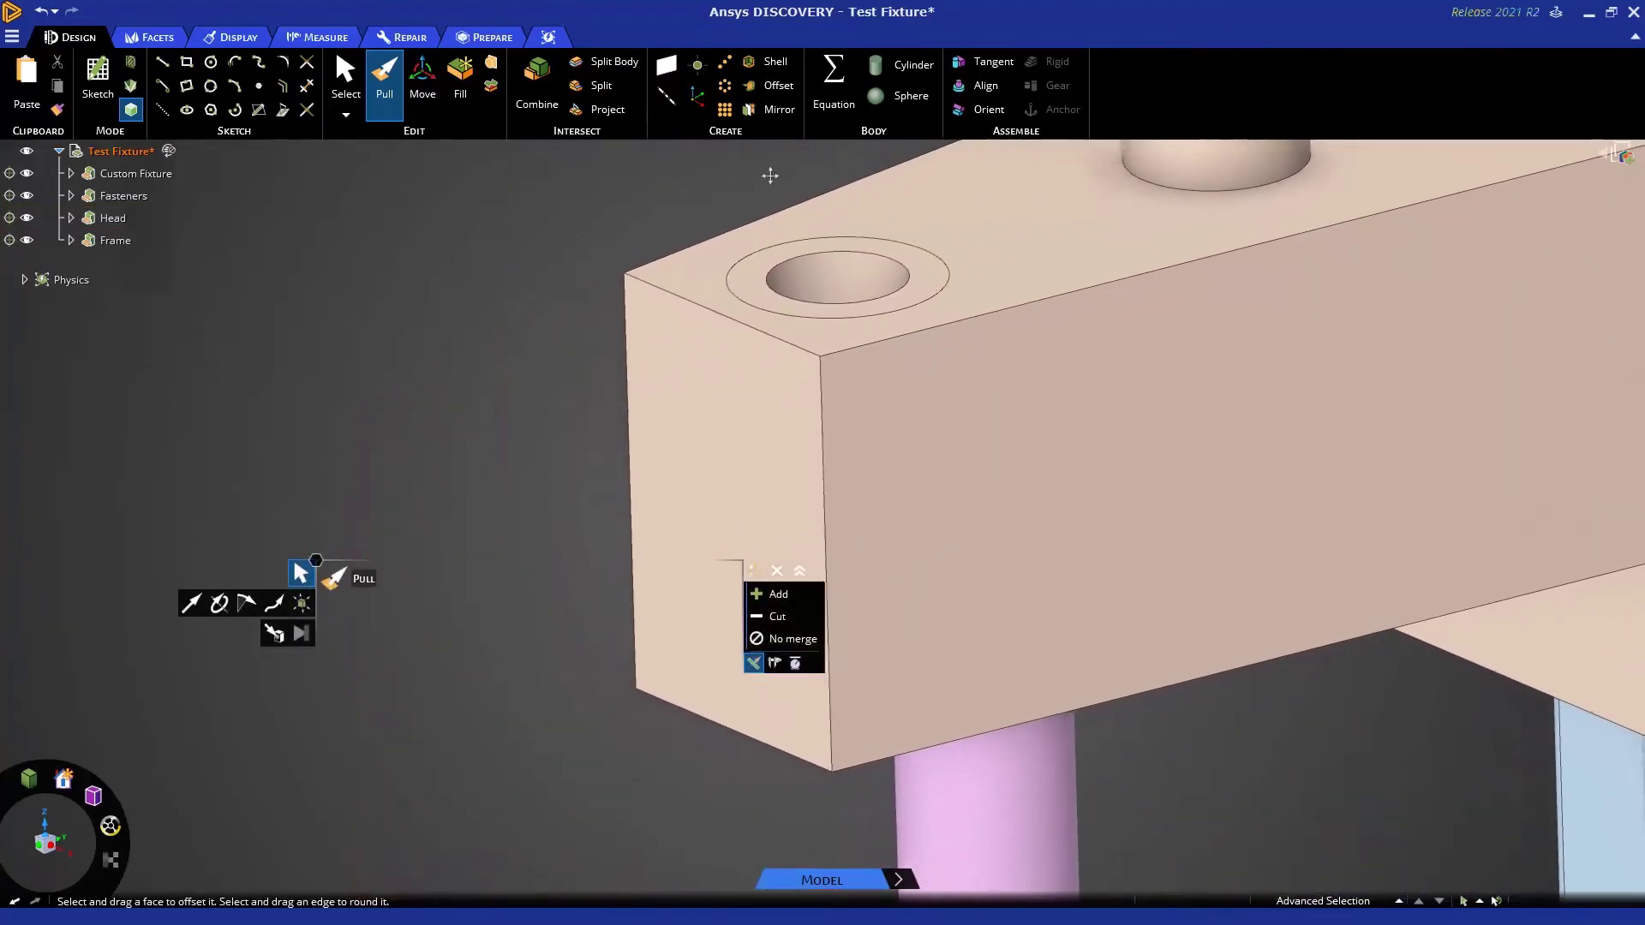
pyautogui.click(705, 393)
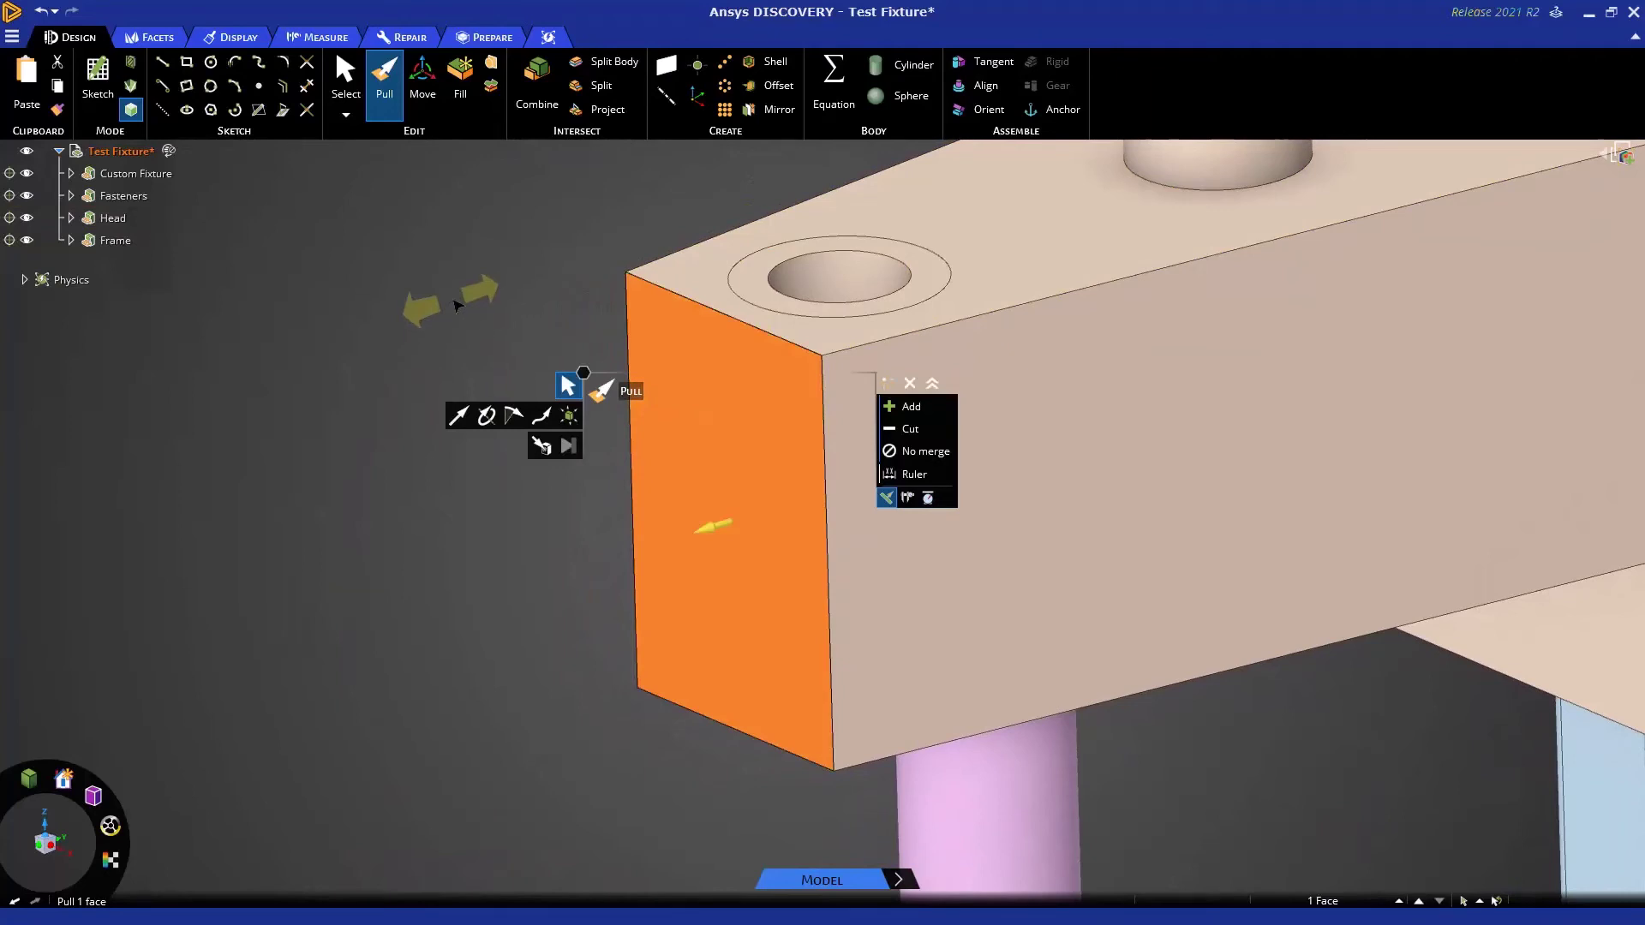
pyautogui.moveTo(455, 299)
pyautogui.mouseDown()
pyautogui.moveTo(131, 451)
pyautogui.moveTo(414, 396)
pyautogui.mouseUp()
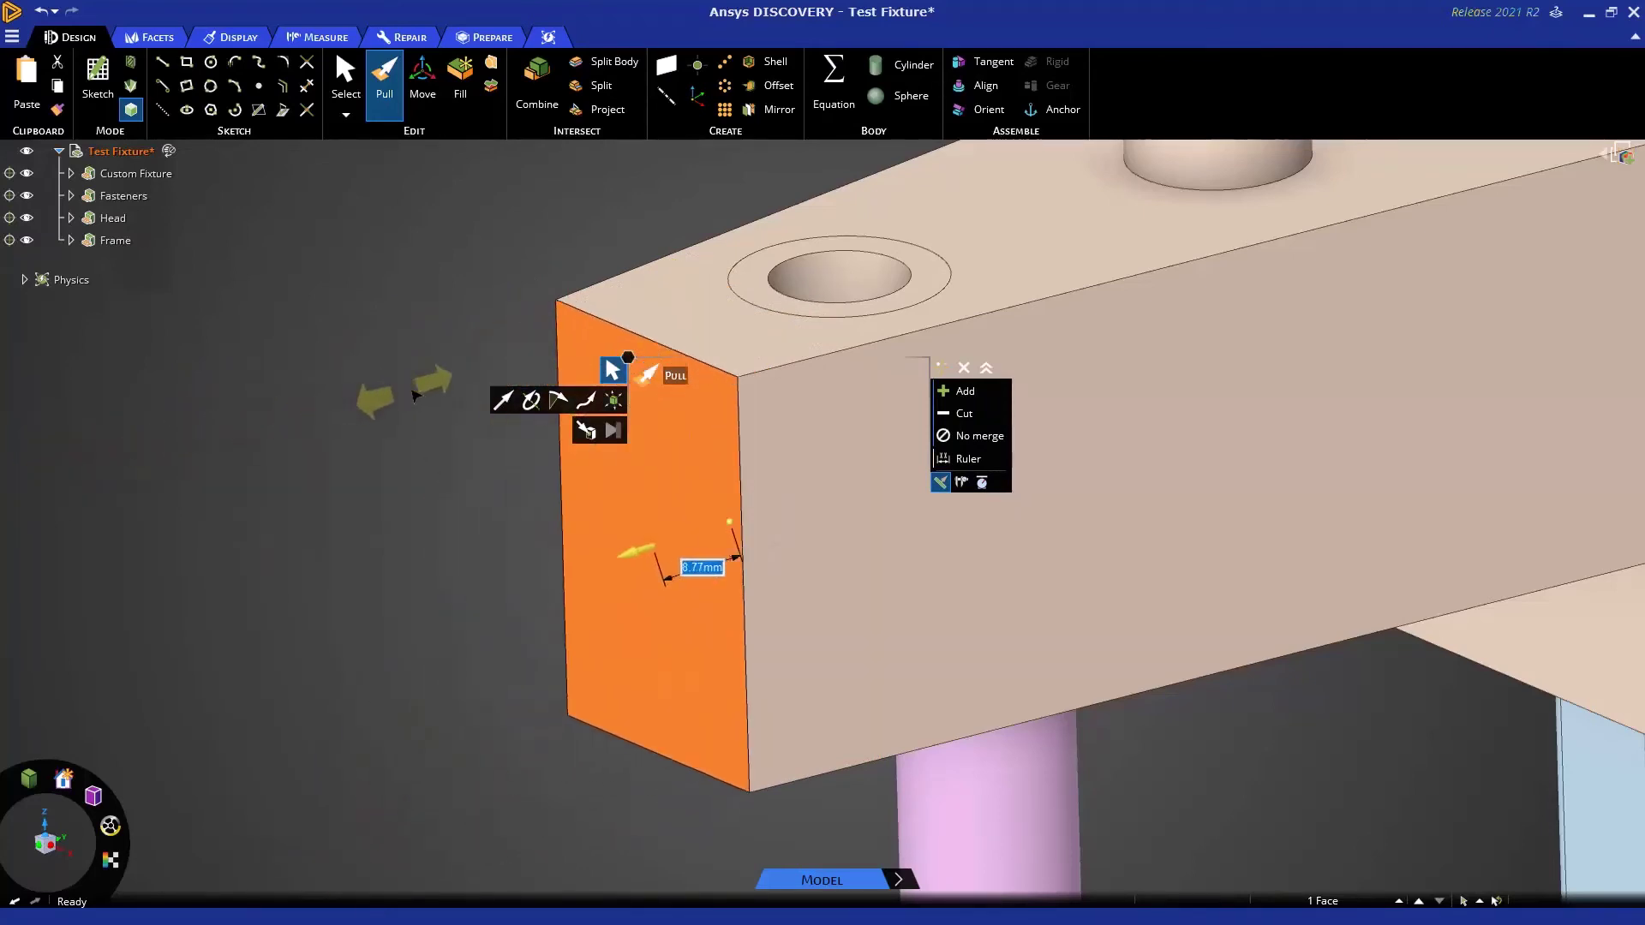
pyautogui.press('Escape')
# Extend the end face about 20.6 mm outward as a new section, copying the face with its boundary edges.
pyautogui.click(749, 514)
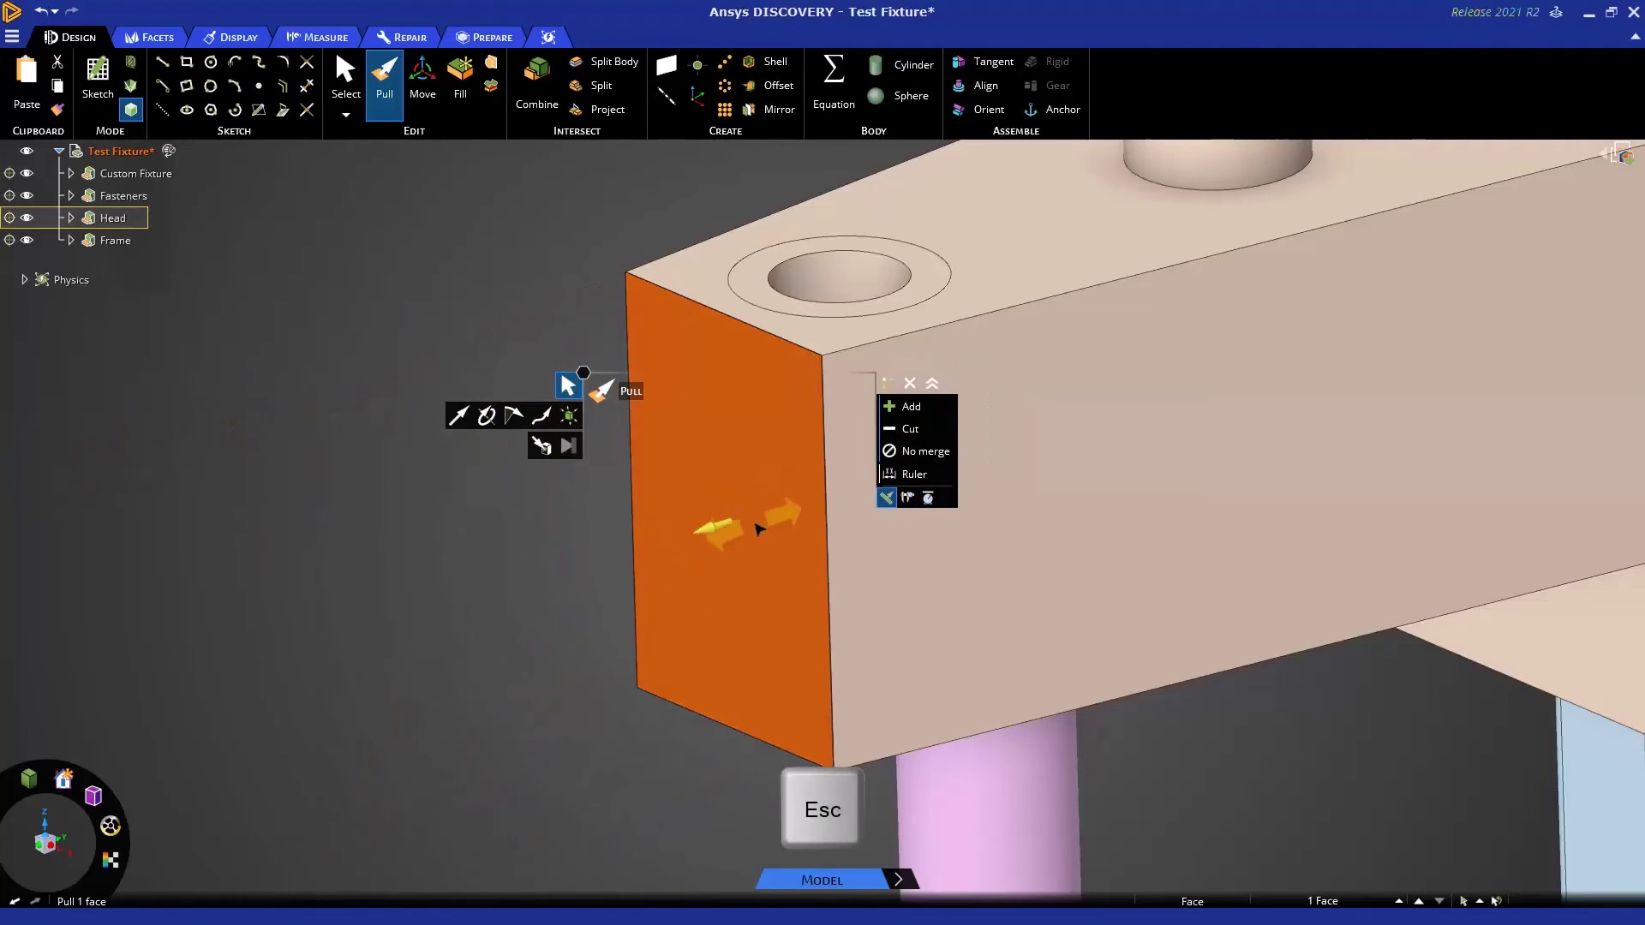
pyautogui.press('ctrl')
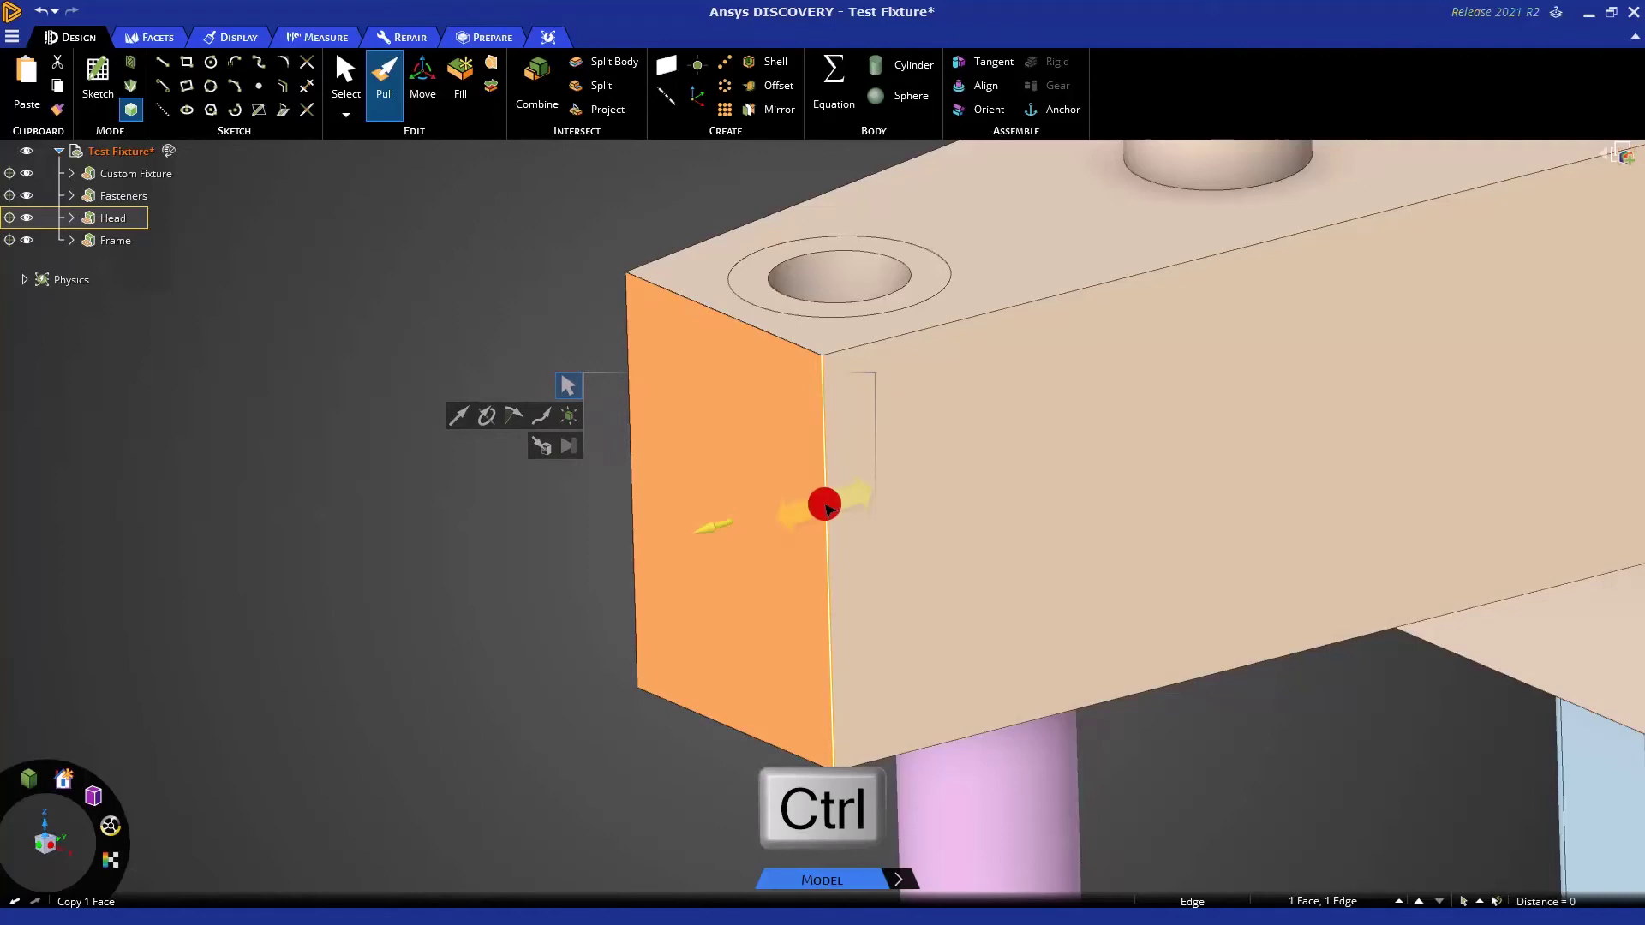
pyautogui.keyDown('ctrl'); pyautogui.click(824, 505); pyautogui.keyUp('ctrl')
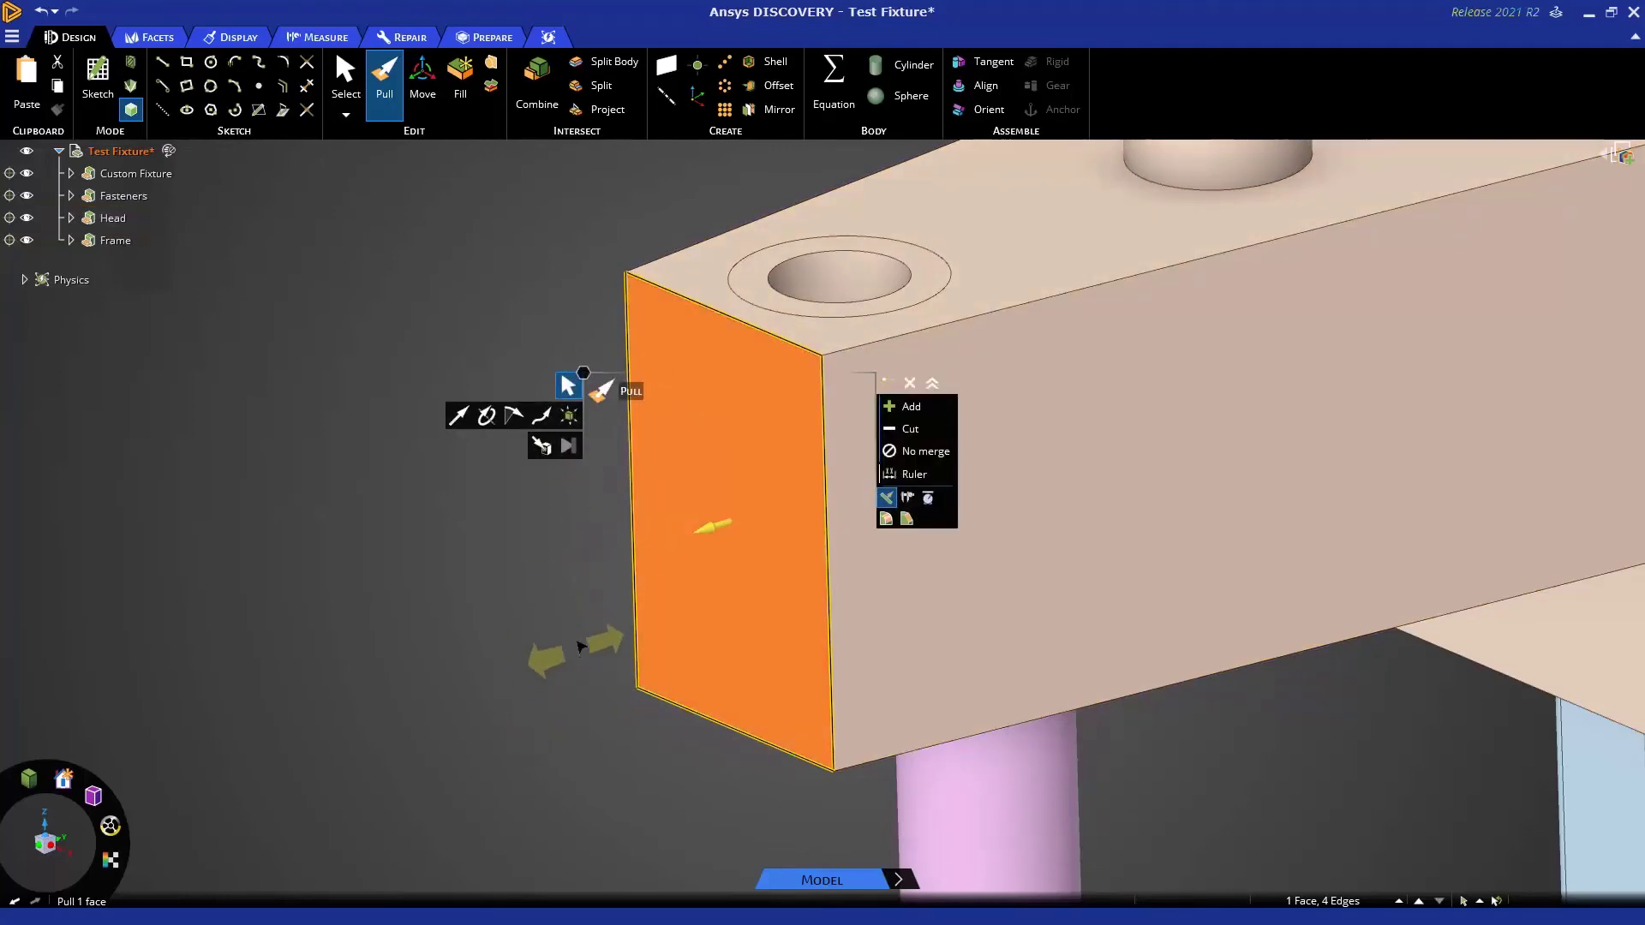
pyautogui.moveTo(552, 737)
pyautogui.mouseDown()
pyautogui.moveTo(483, 662)
pyautogui.moveTo(633, 607)
pyautogui.moveTo(401, 691)
pyautogui.mouseUp()
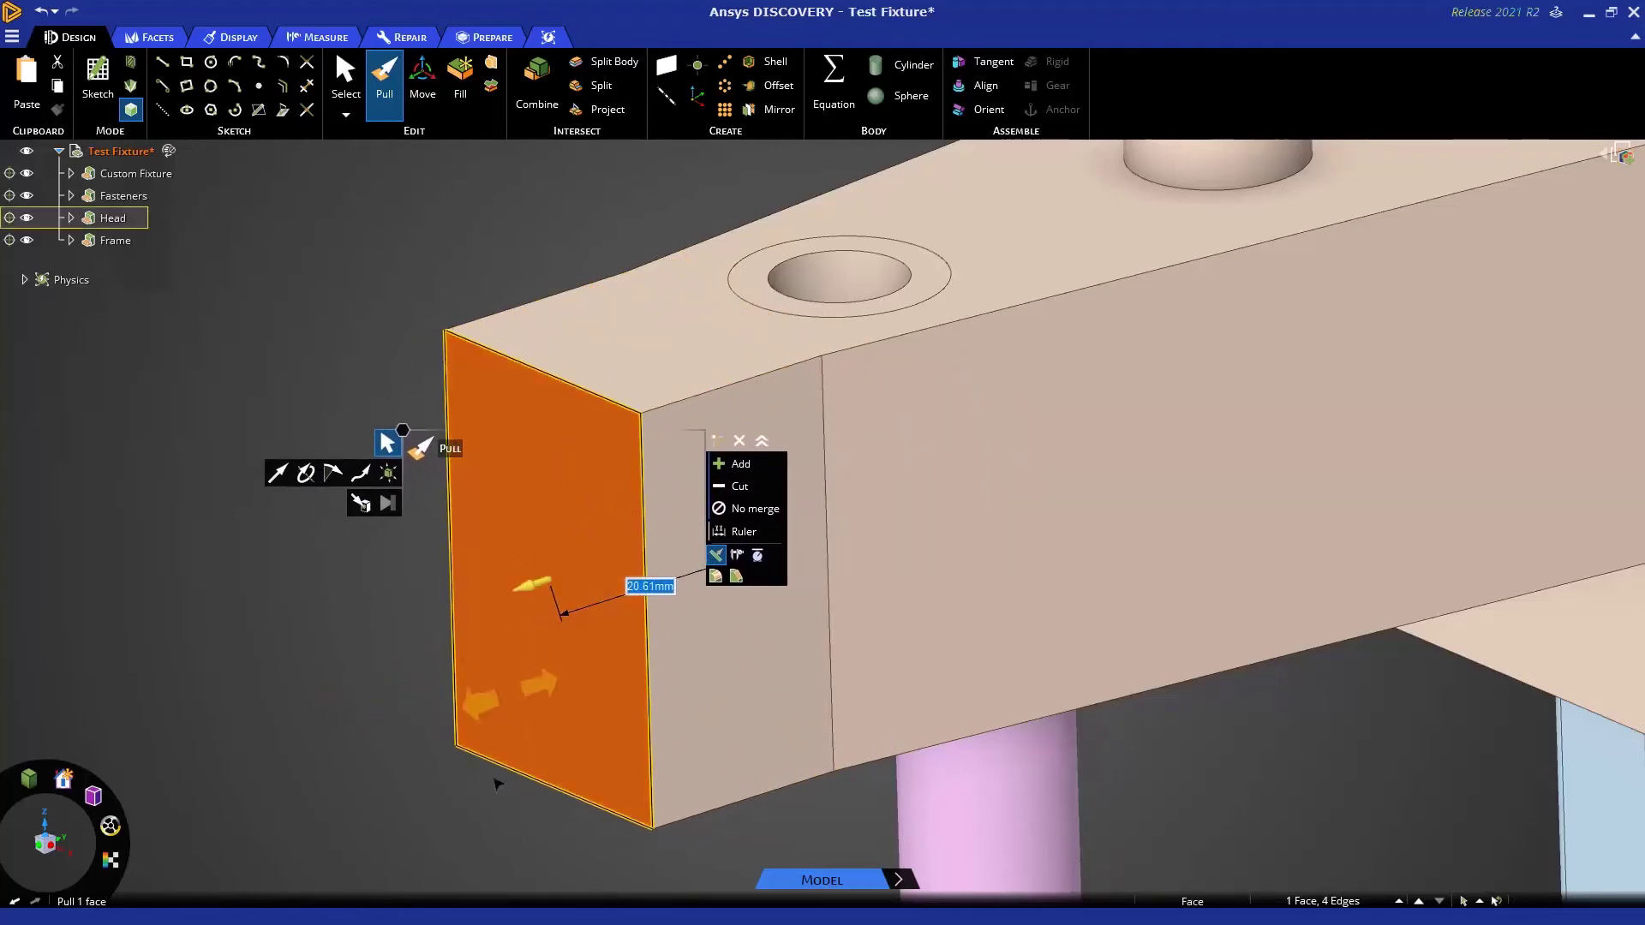
pyautogui.click(470, 842)
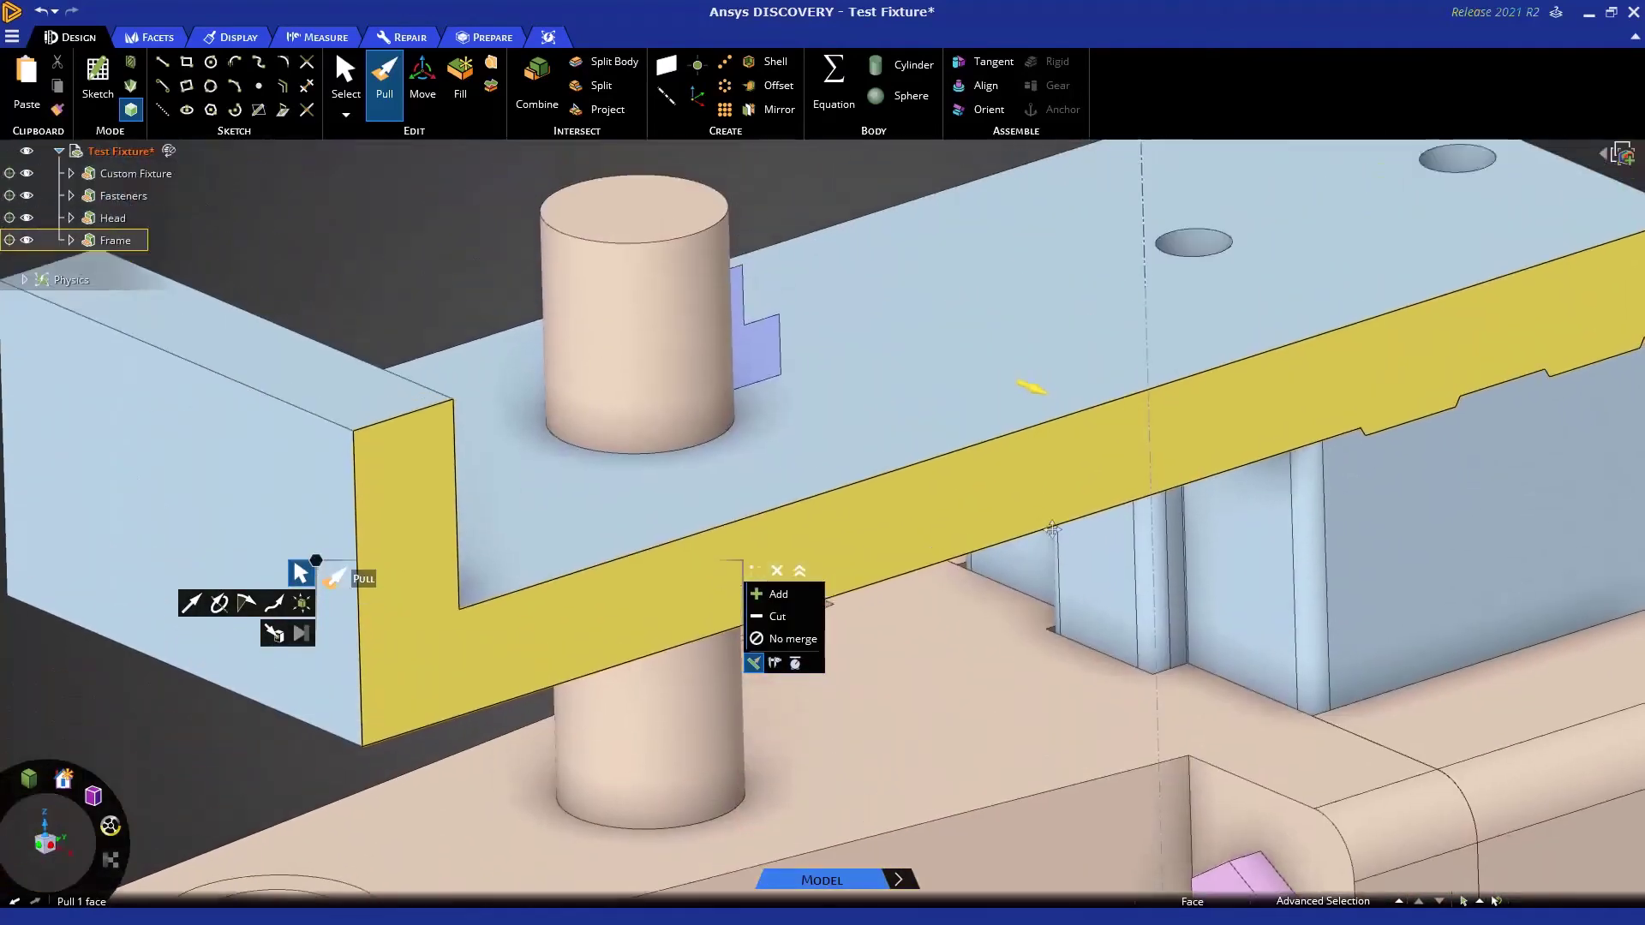
pyautogui.moveTo(1052, 529); pyautogui.dragTo(863, 383, button='middle')
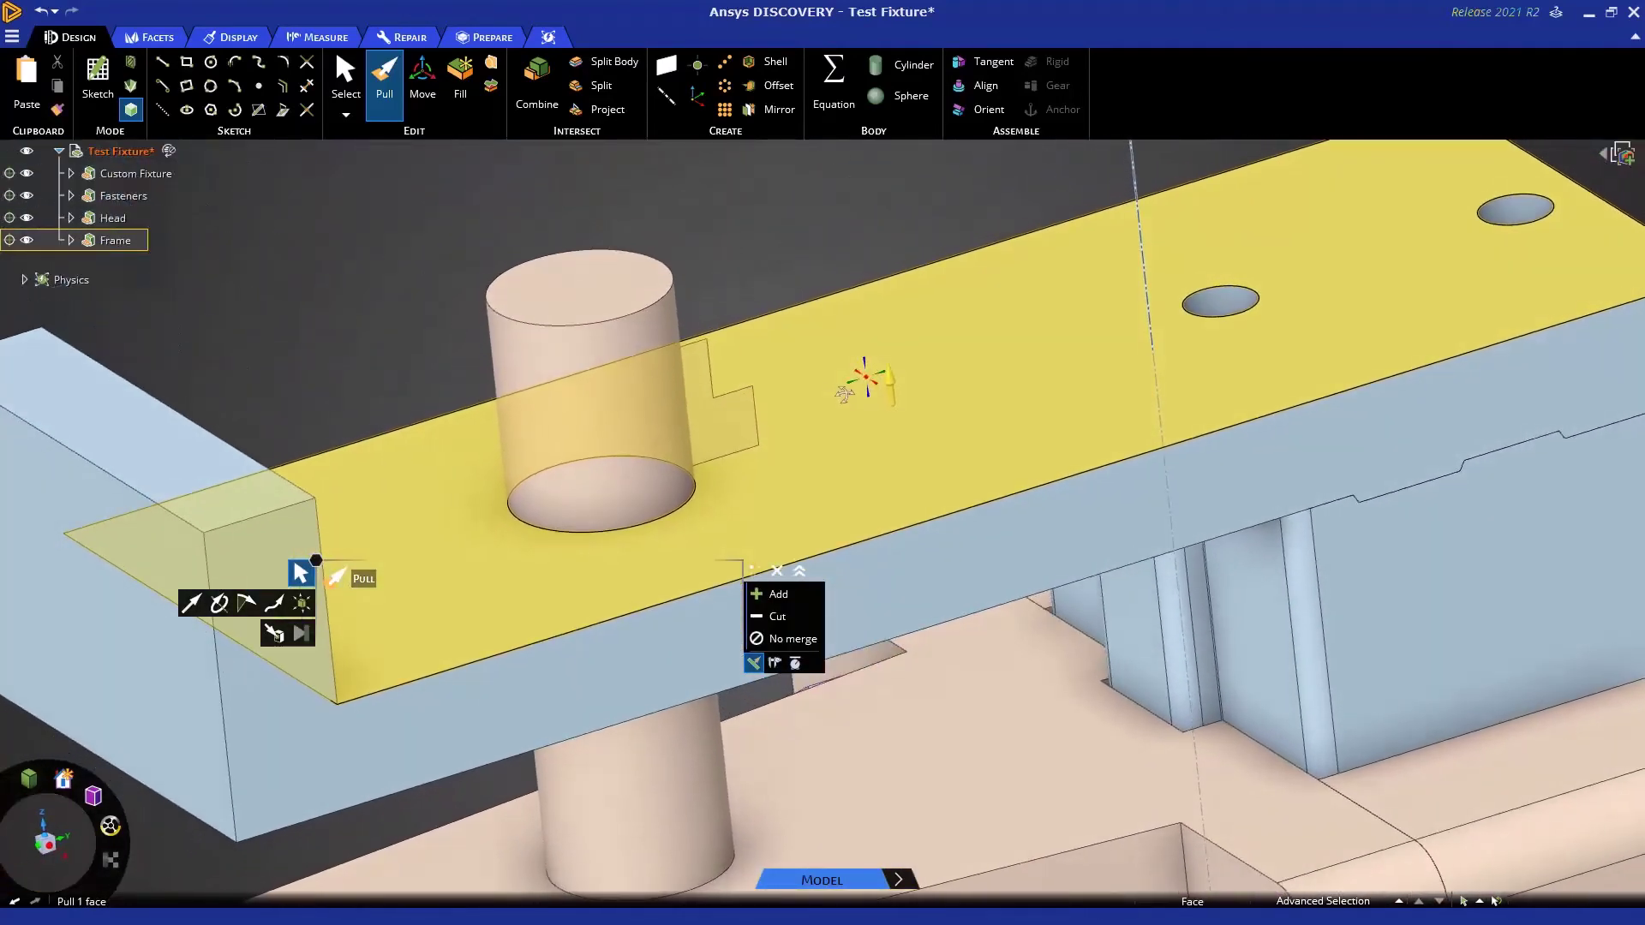
pyautogui.click(746, 414)
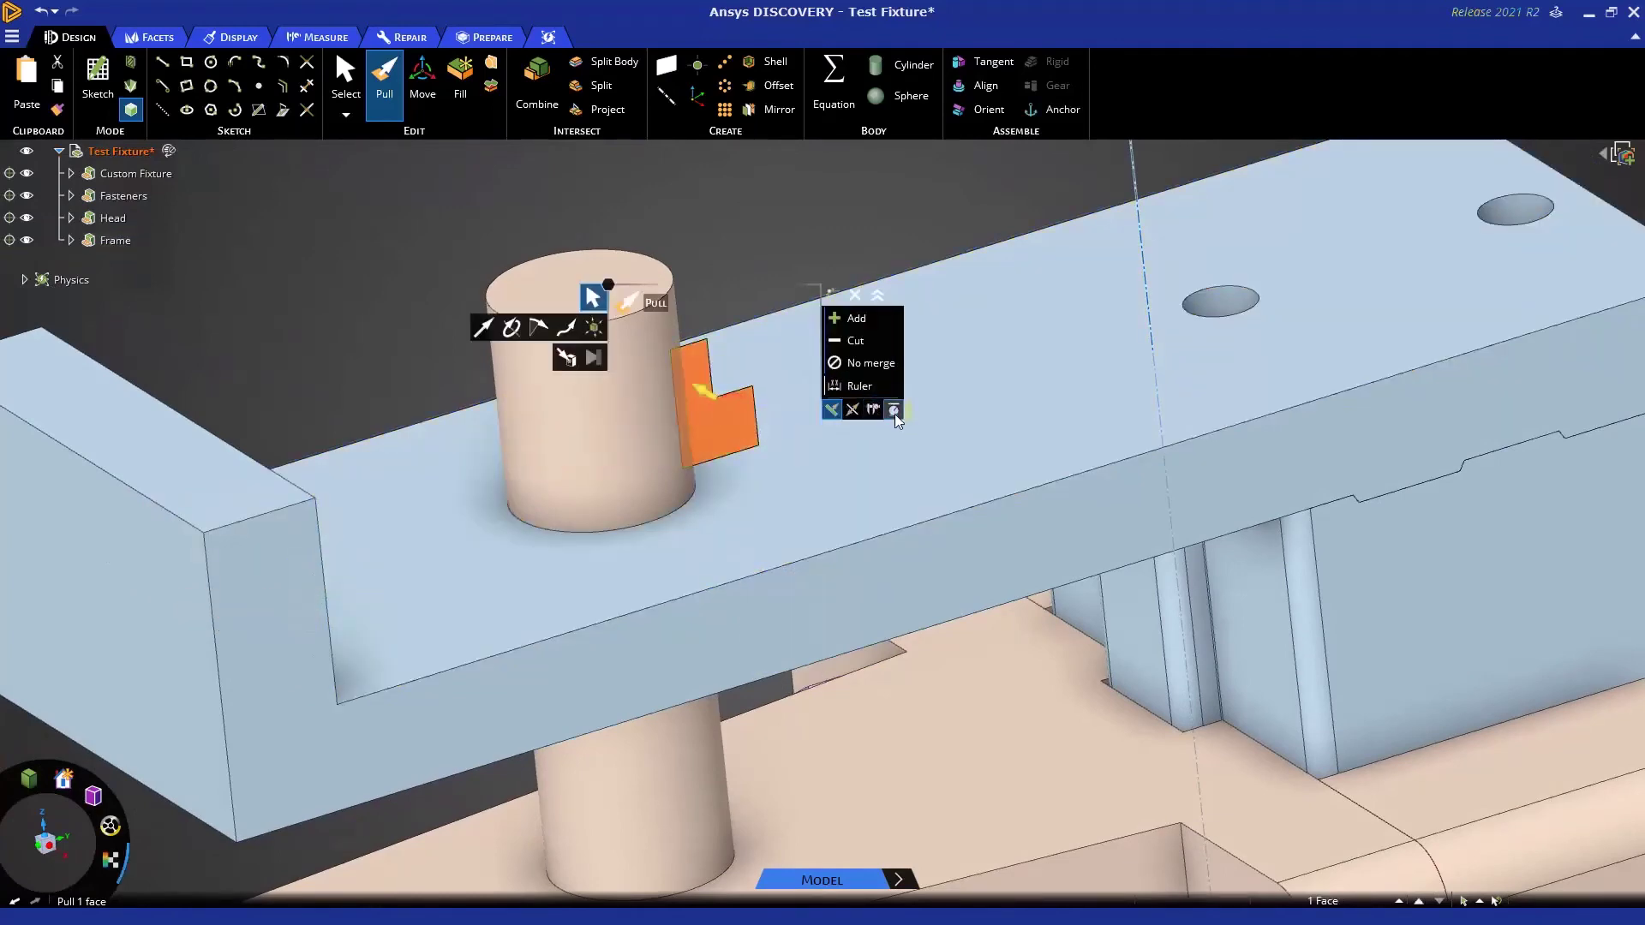
pyautogui.moveTo(895, 419)
pyautogui.mouseDown(button='middle')
pyautogui.moveTo(973, 462)
pyautogui.moveTo(965, 438)
pyautogui.mouseUp(button='middle')
pyautogui.click(958, 424)
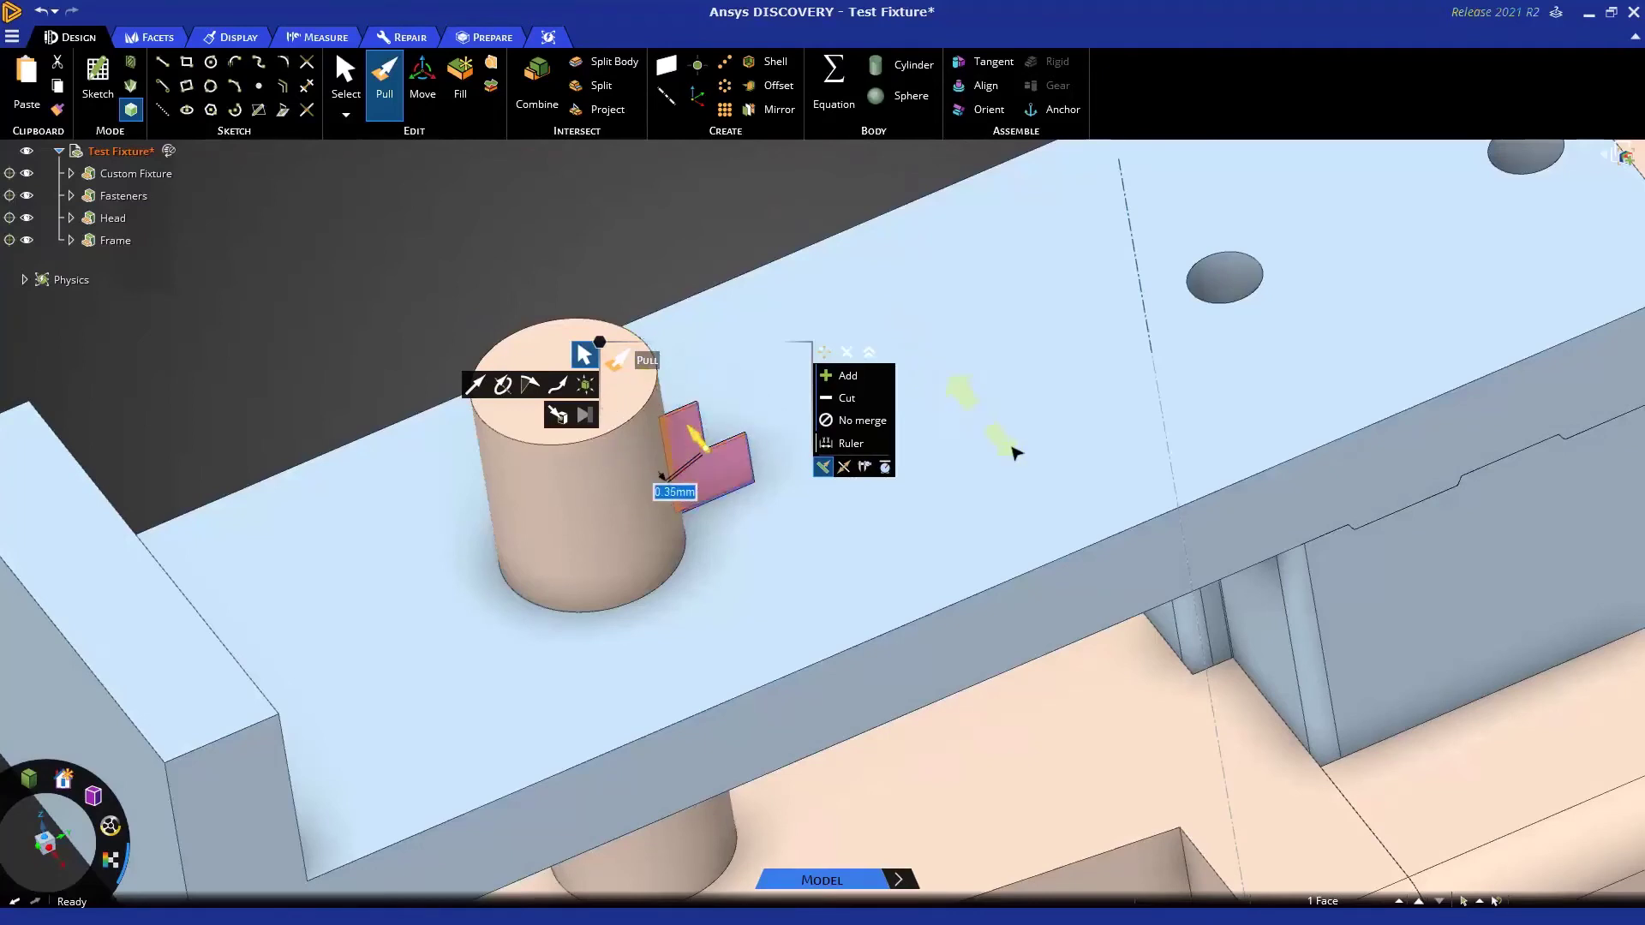
pyautogui.moveTo(1013, 451)
pyautogui.mouseDown()
pyautogui.moveTo(1048, 485)
pyautogui.moveTo(1018, 433)
pyautogui.mouseUp()
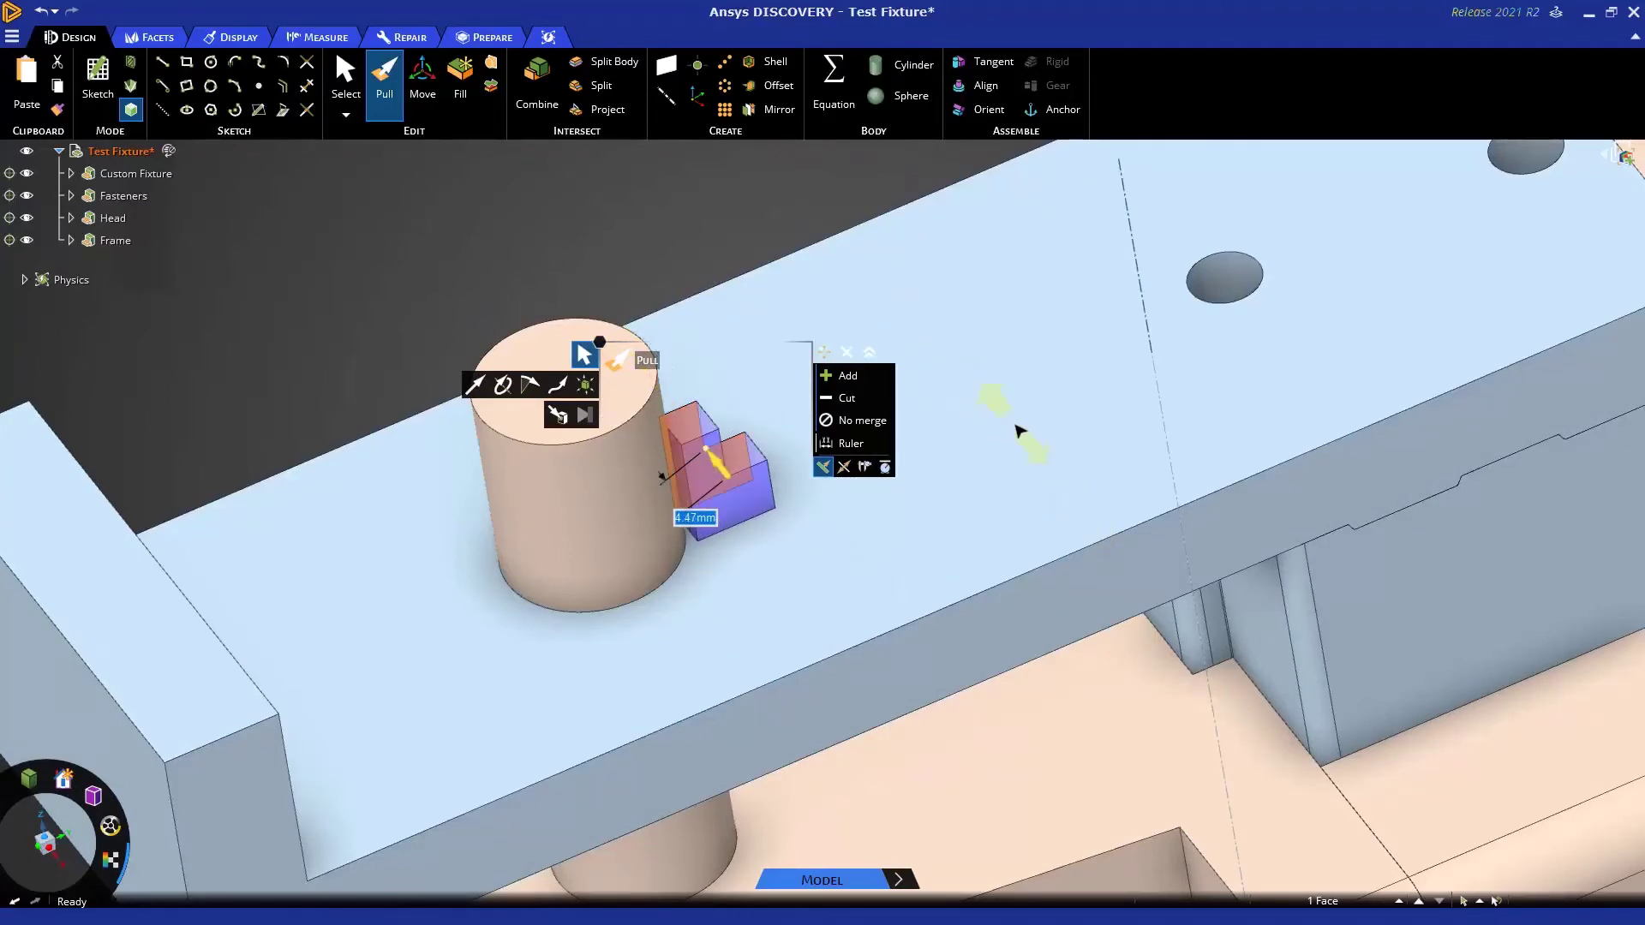
pyautogui.press('Escape')
pyautogui.scroll(1, 1028, 418)
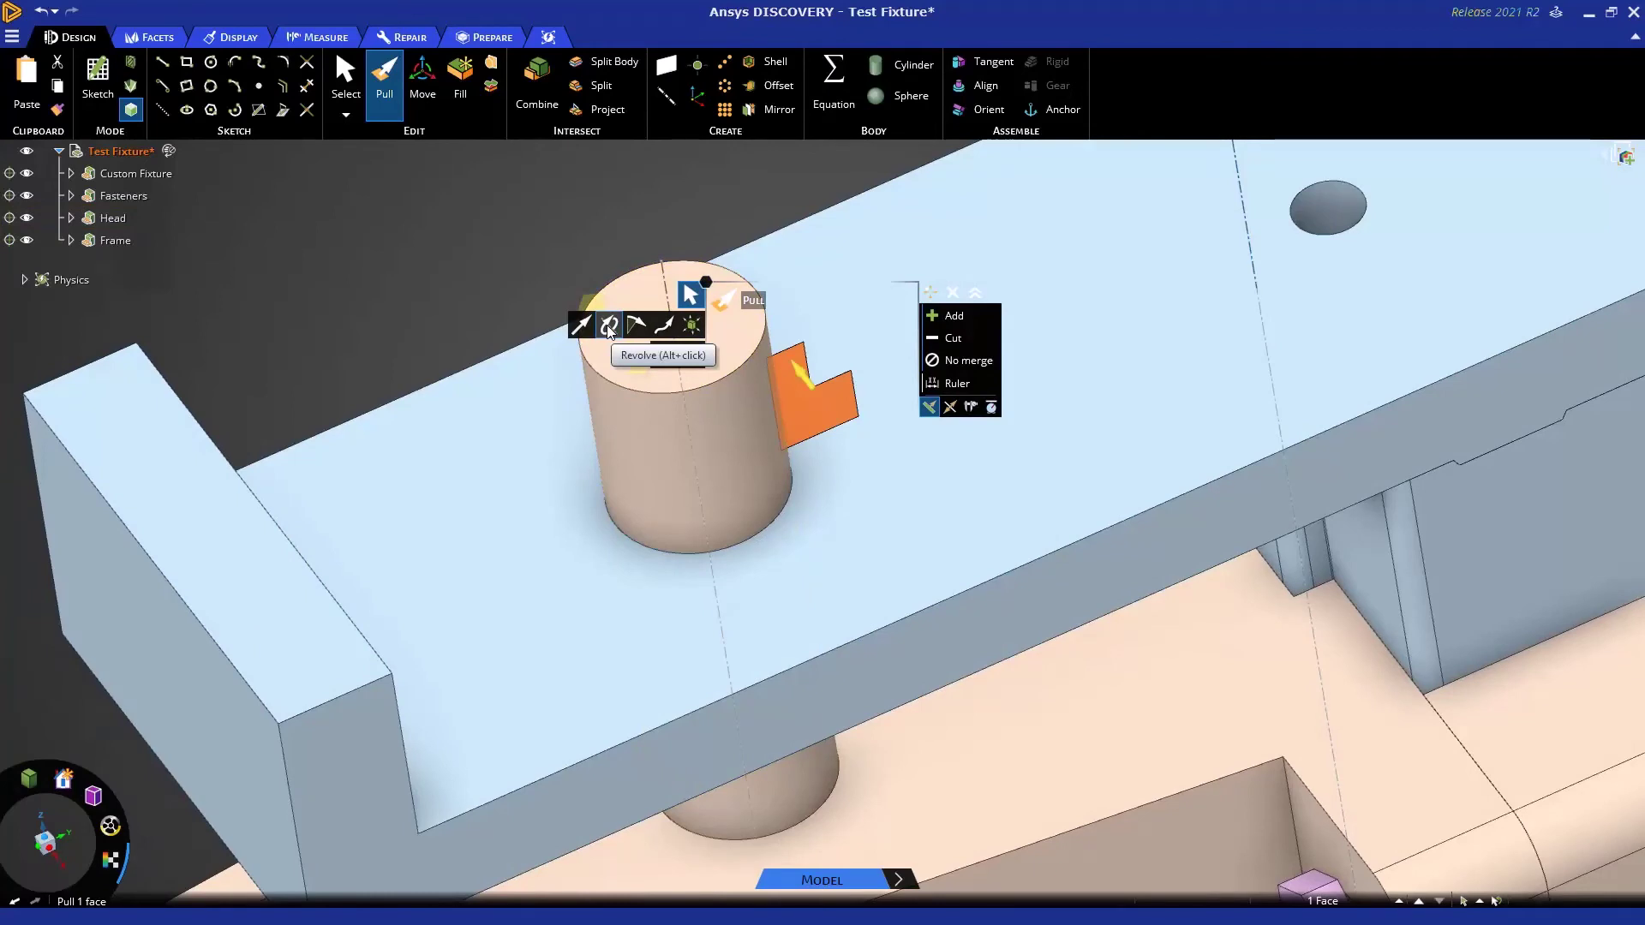
pyautogui.press('alt')
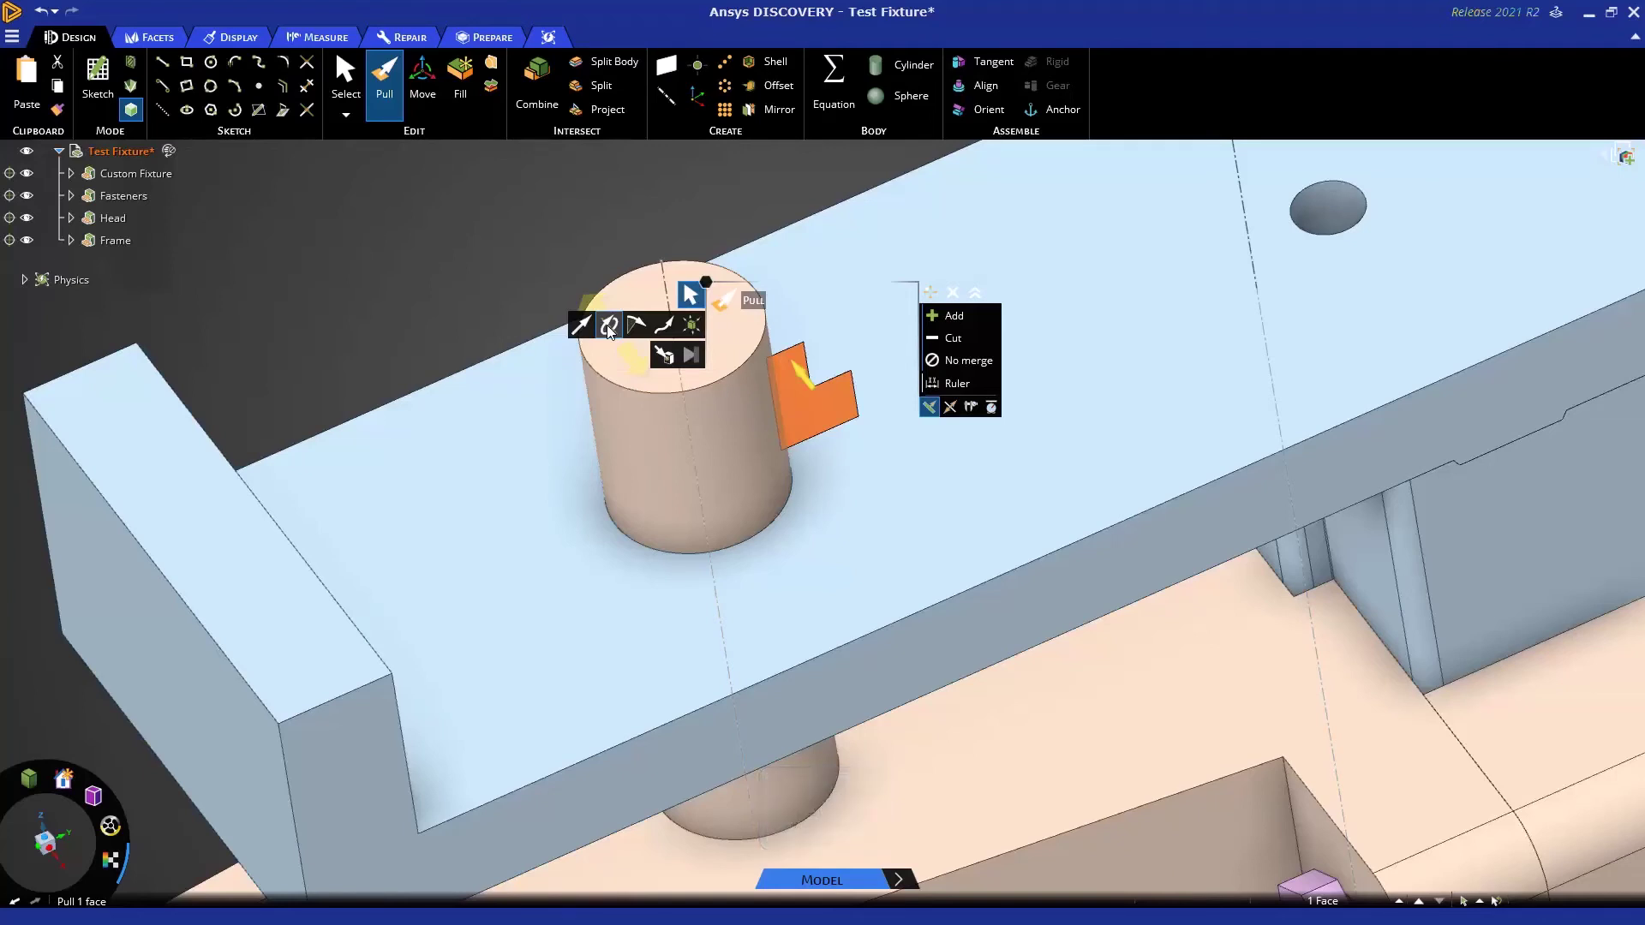
# Revolve the L-shaped tab face around the stepped cylinder's axis, previewing a partial sweep.
pyautogui.click(608, 329)
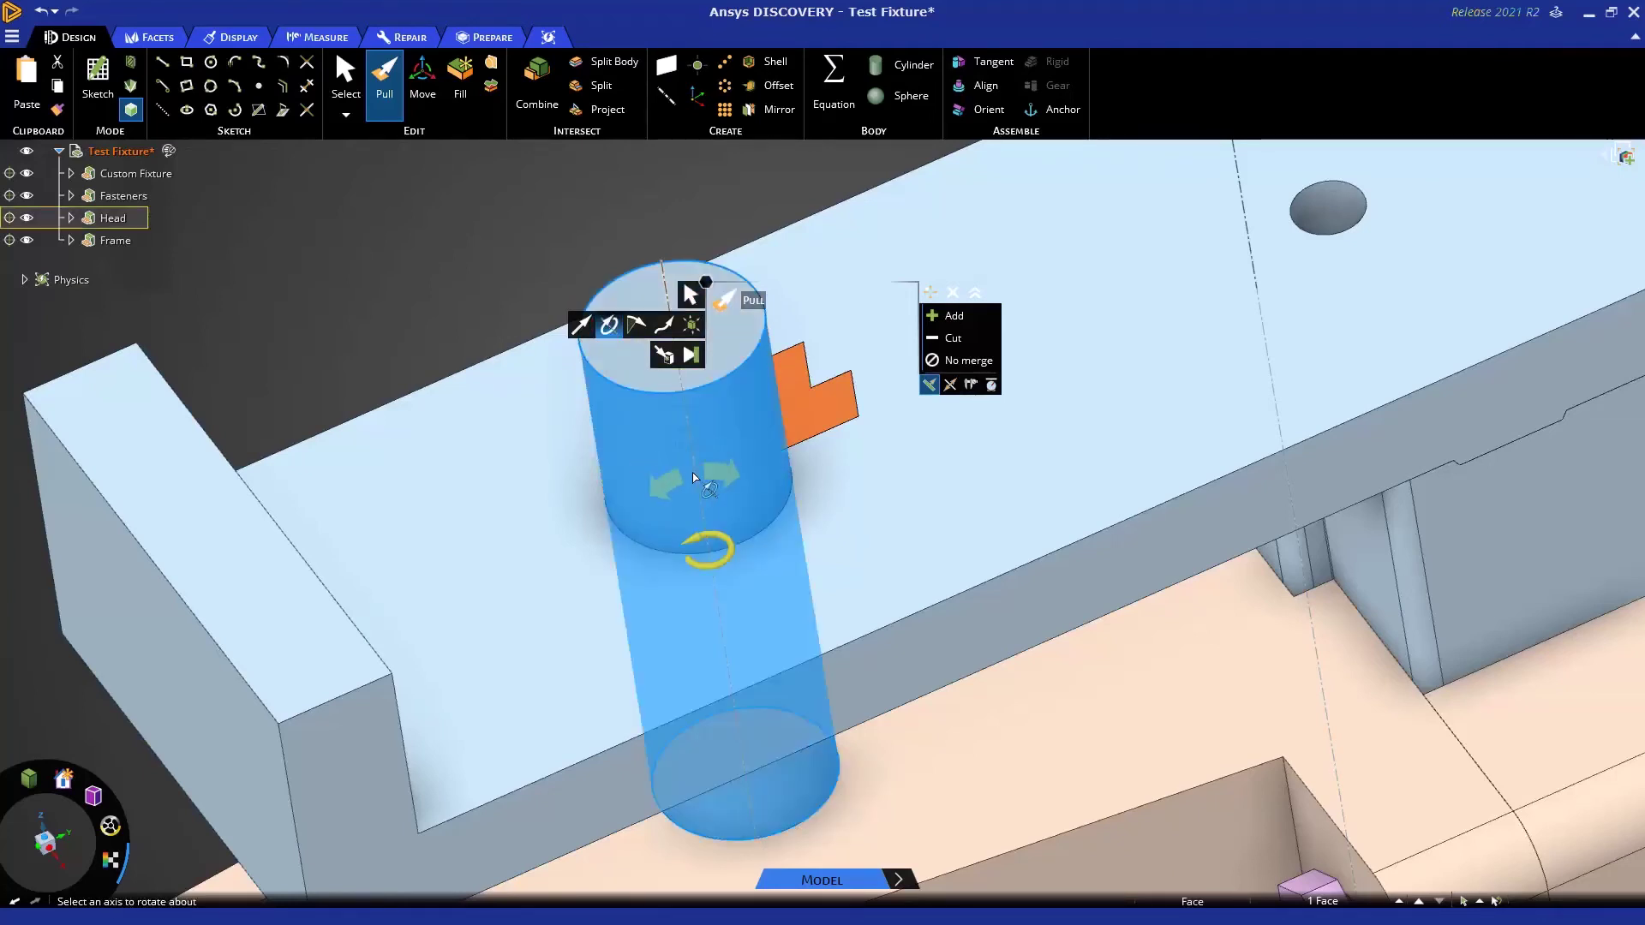
pyautogui.keyDown('alt'); pyautogui.click(690, 296); pyautogui.keyUp('alt')
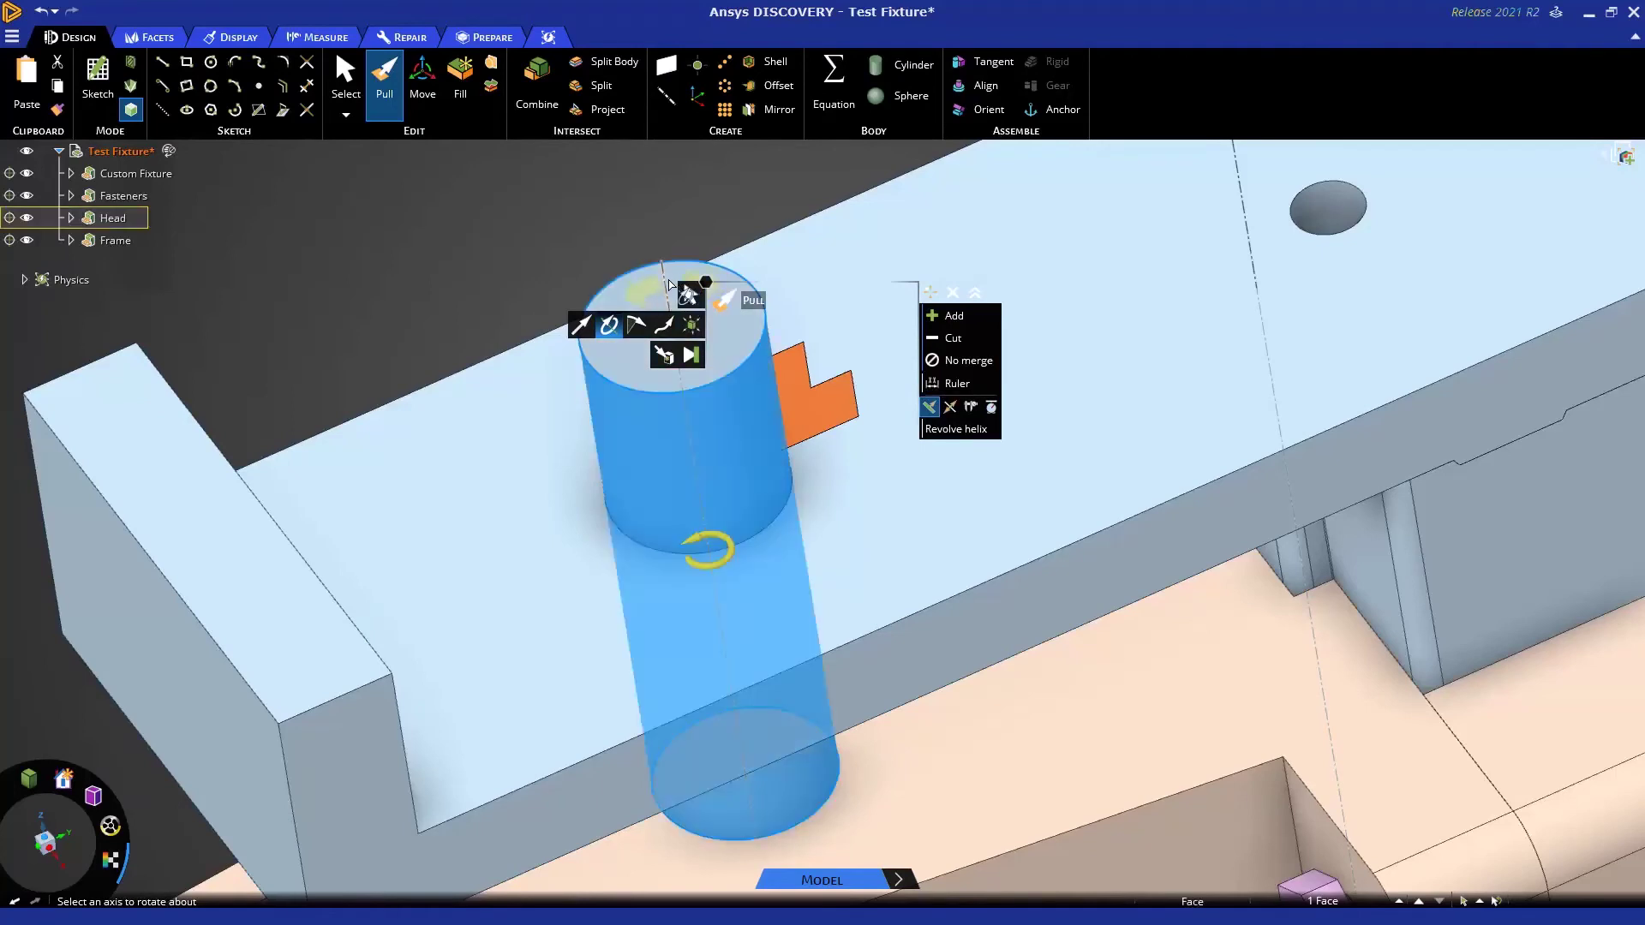
pyautogui.click(1058, 328)
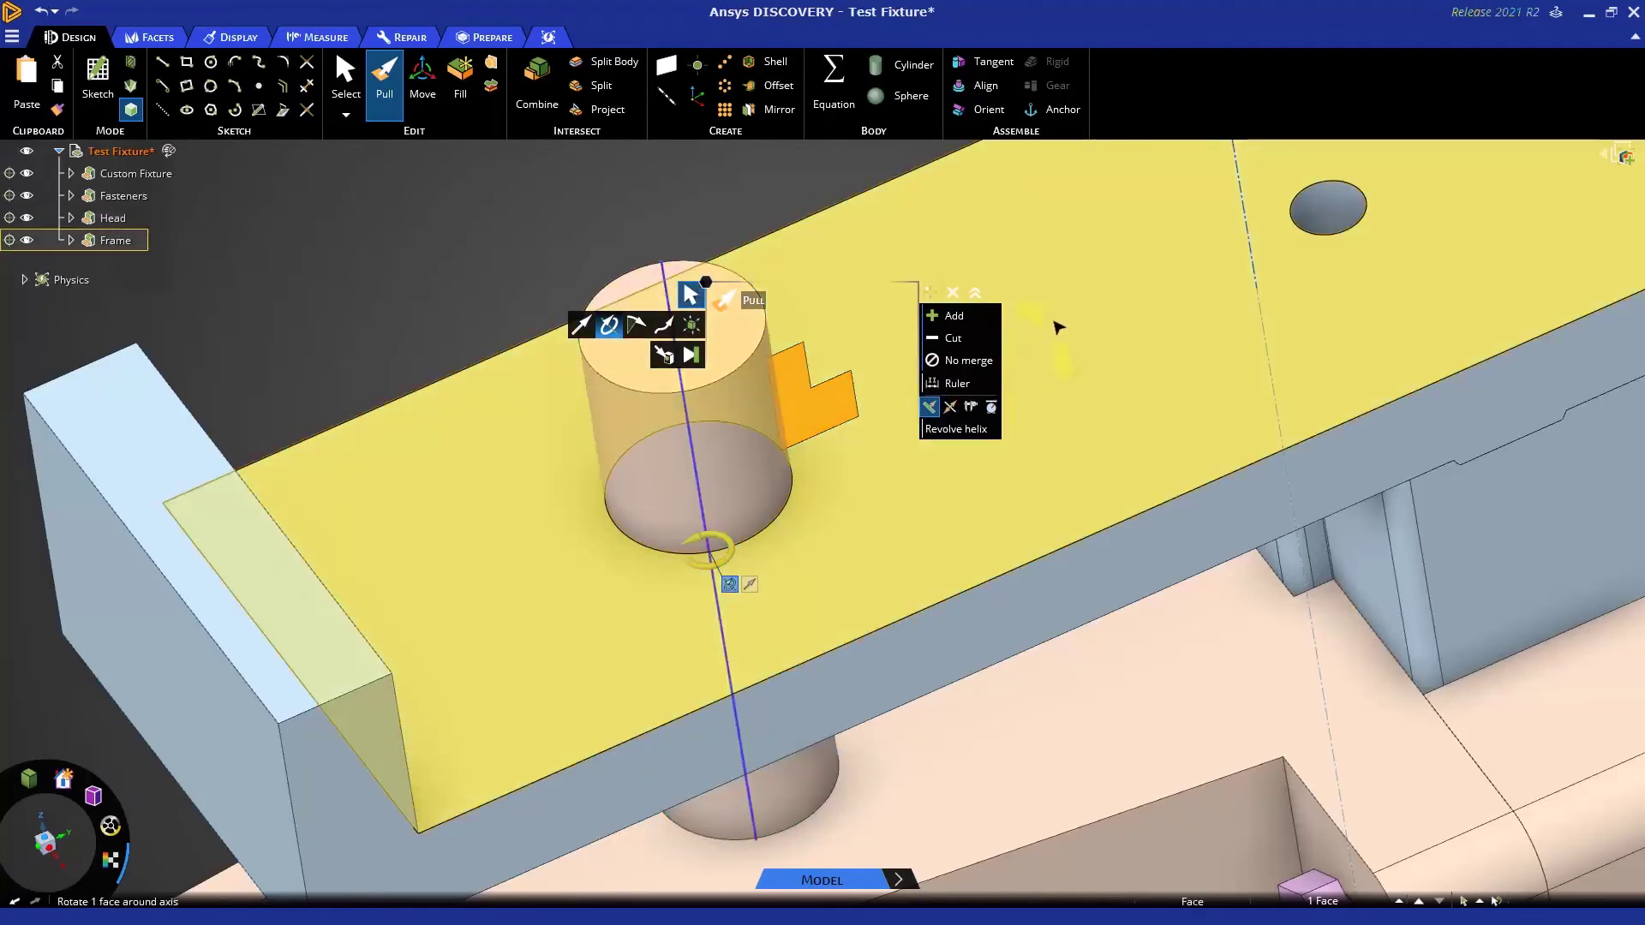
pyautogui.click(1048, 274)
pyautogui.moveTo(810, 387); pyautogui.dragTo(767, 530)
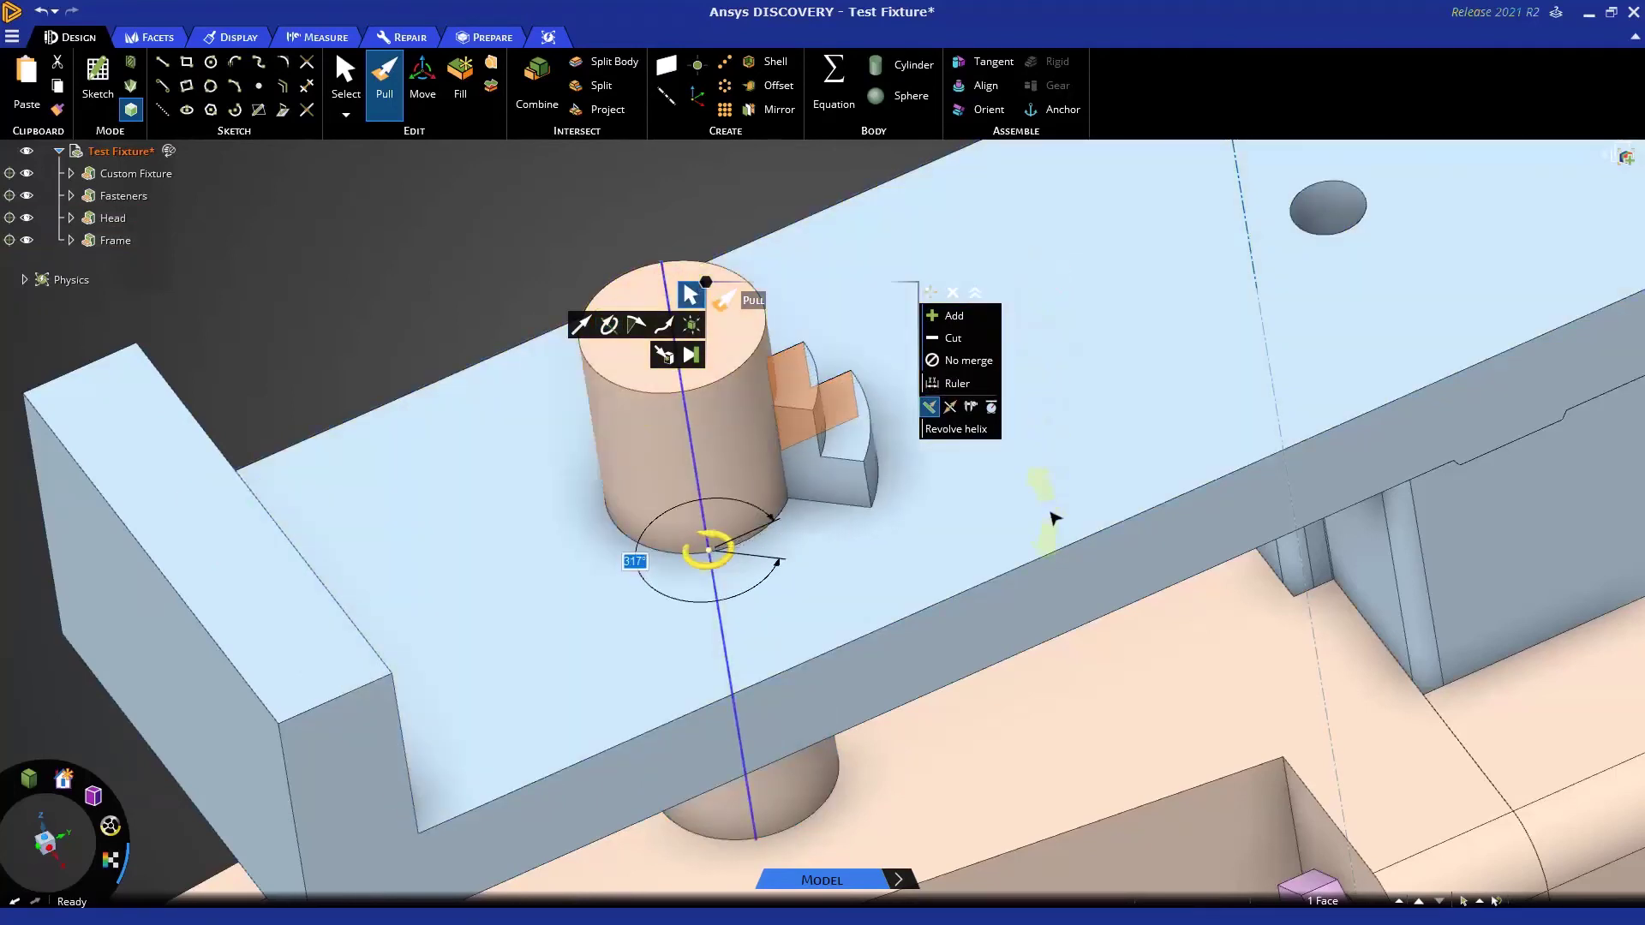
pyautogui.moveTo(1024, 295); pyautogui.dragTo(1074, 538)
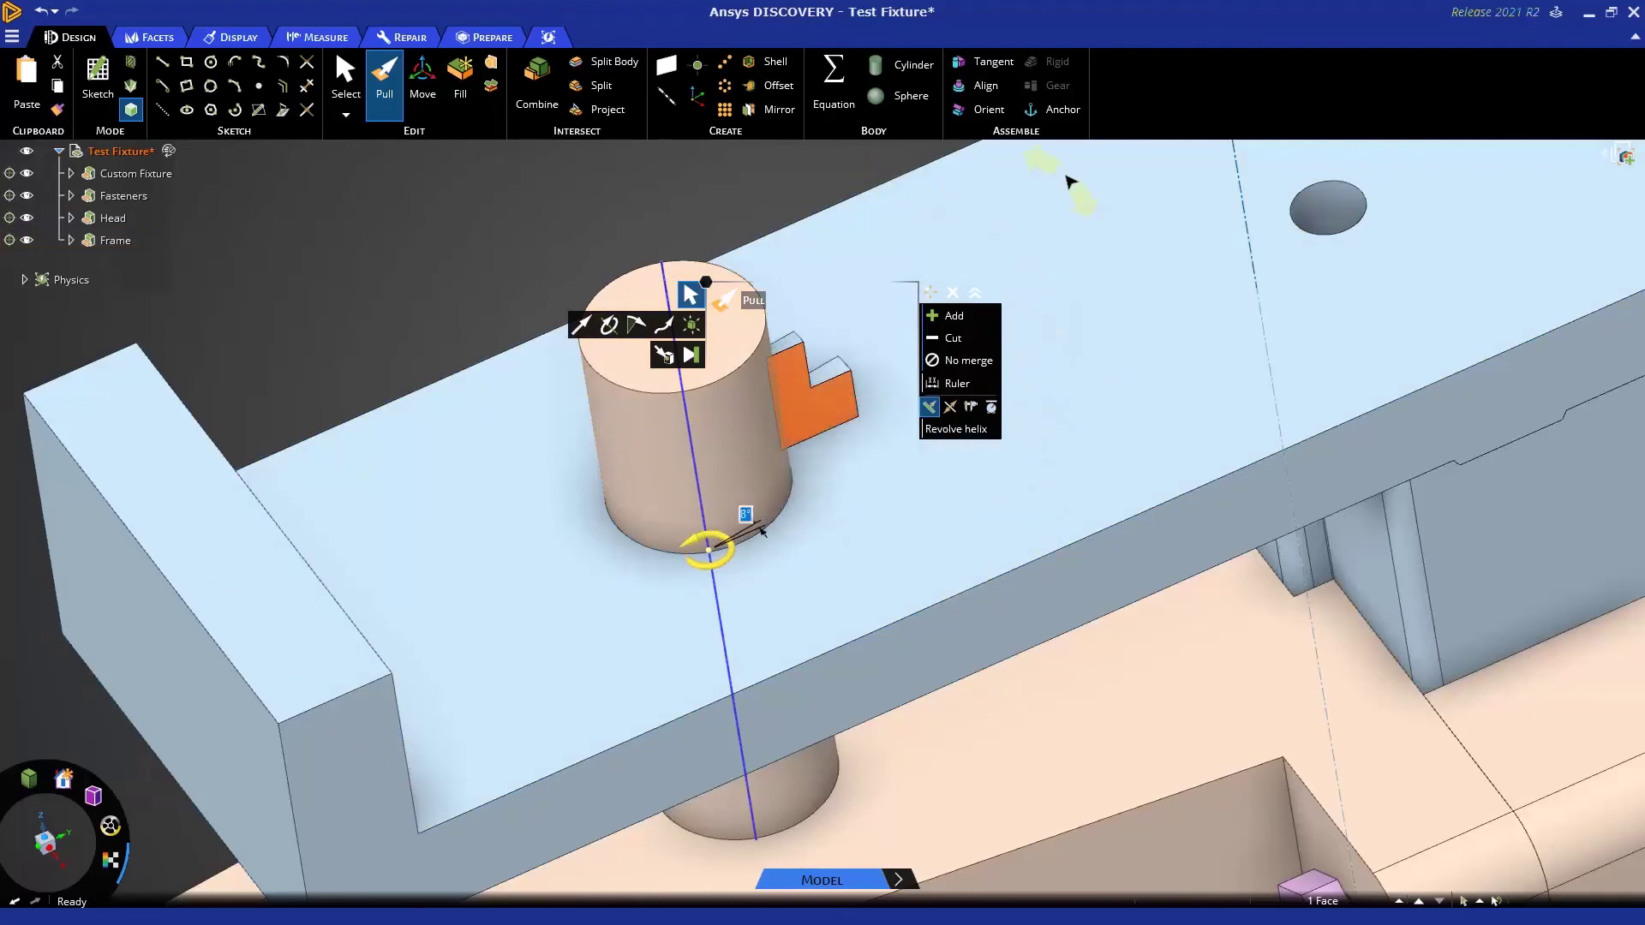
# Commit the full 360° revolve into stepped rings, then select the Frame plate's top face.
pyautogui.press('Escape')
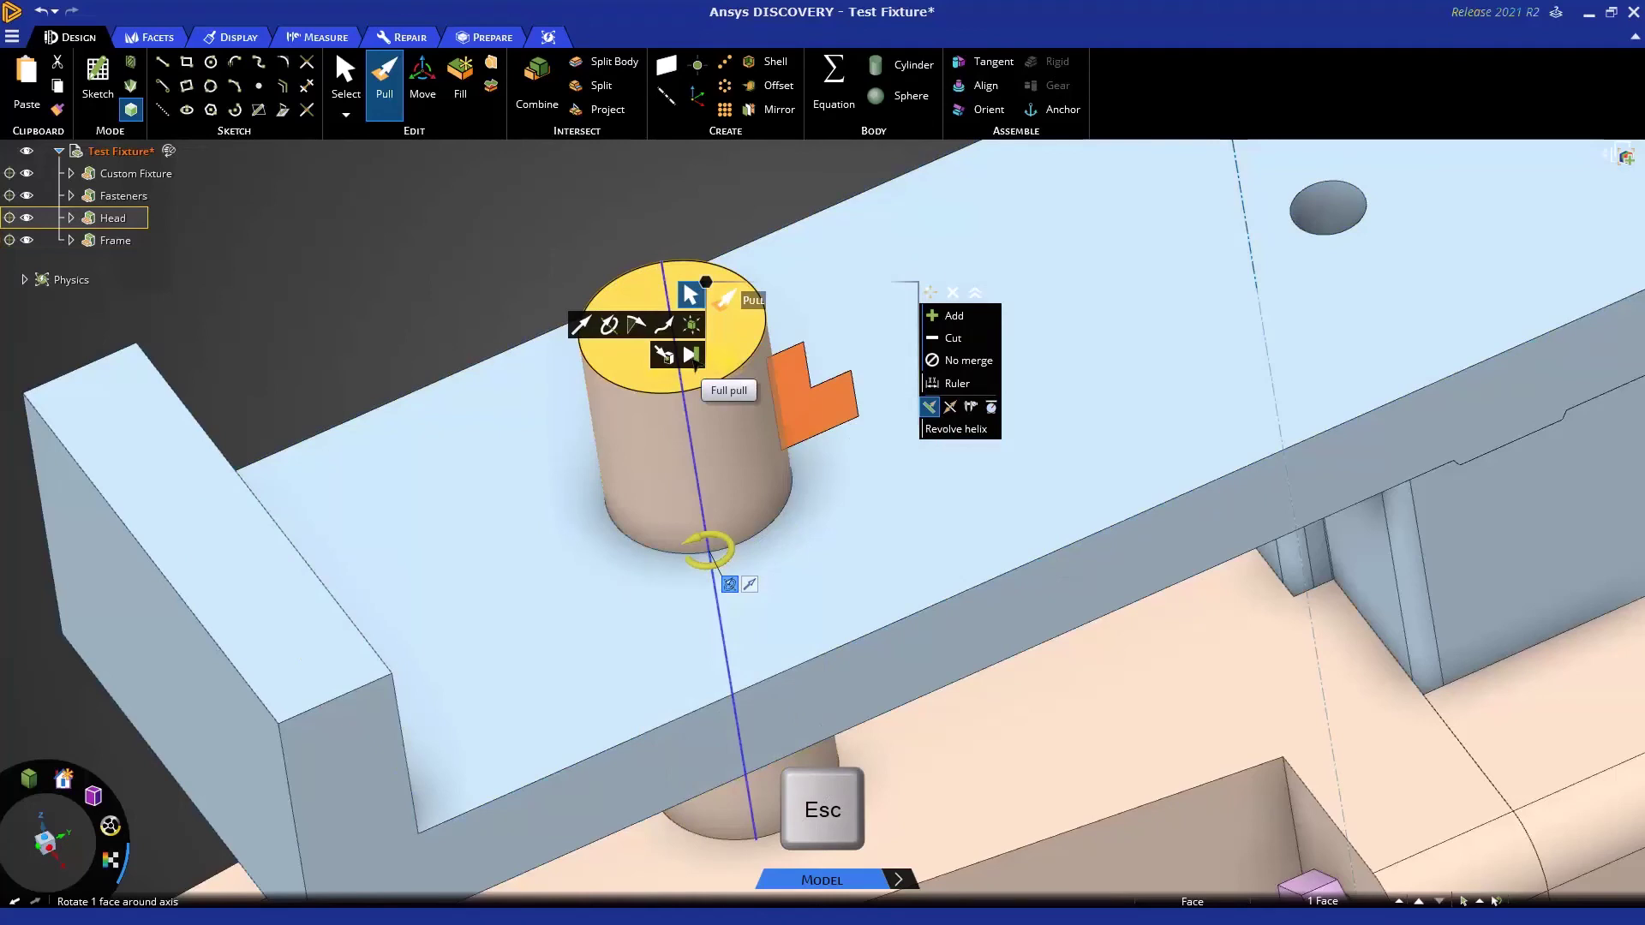
pyautogui.press('Escape')
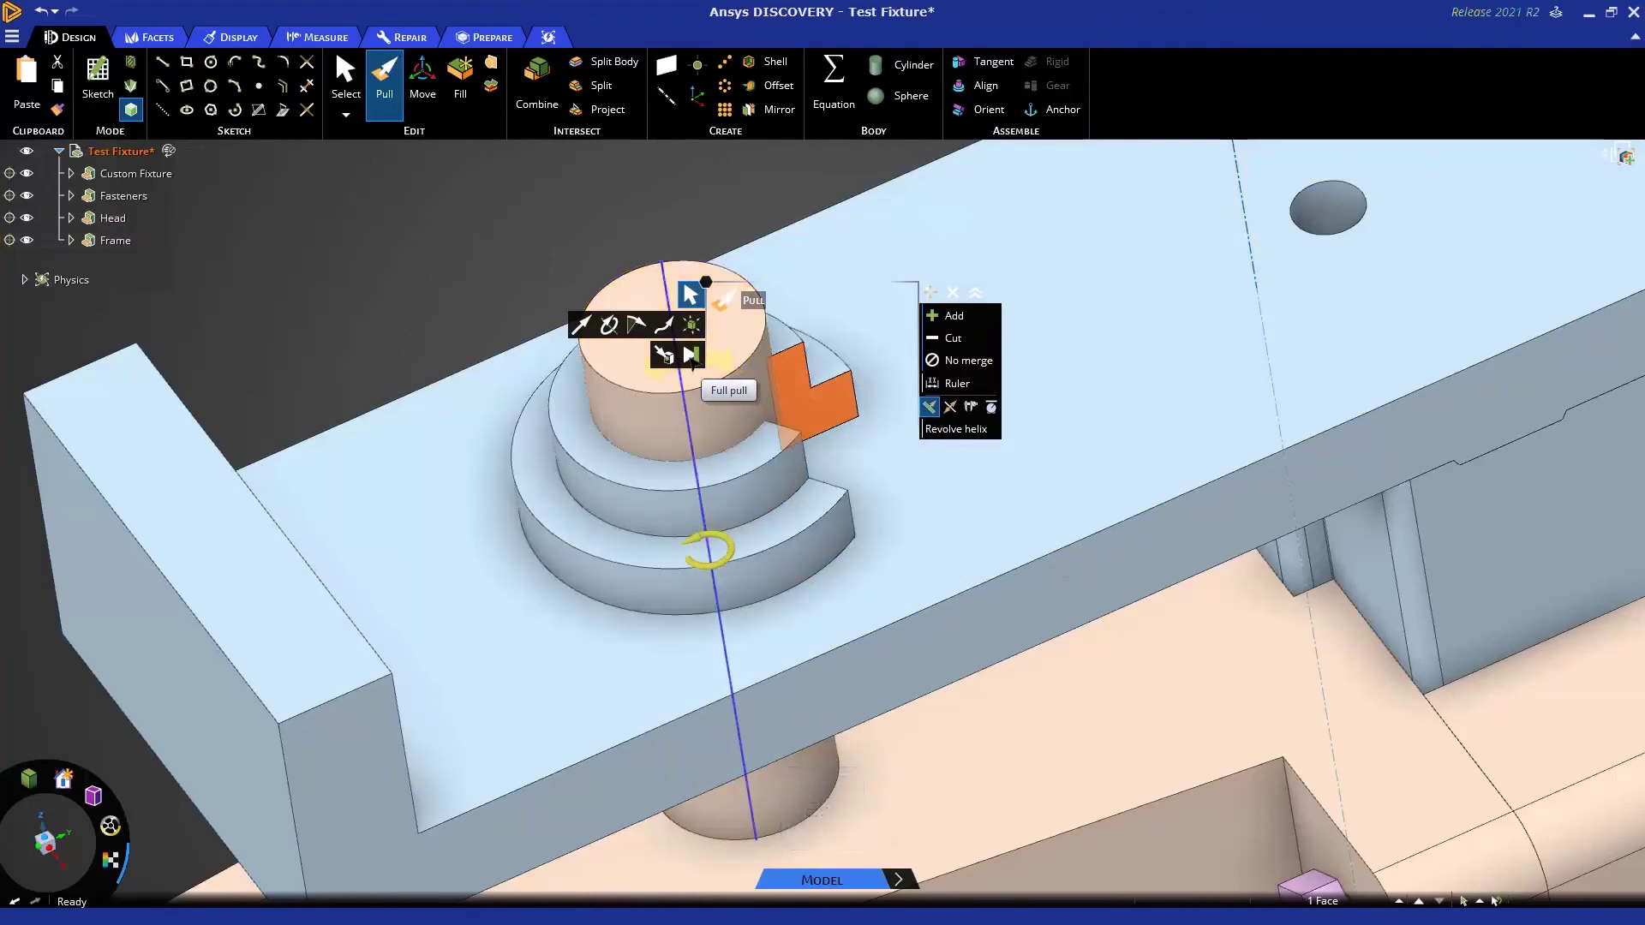
pyautogui.press('Return')
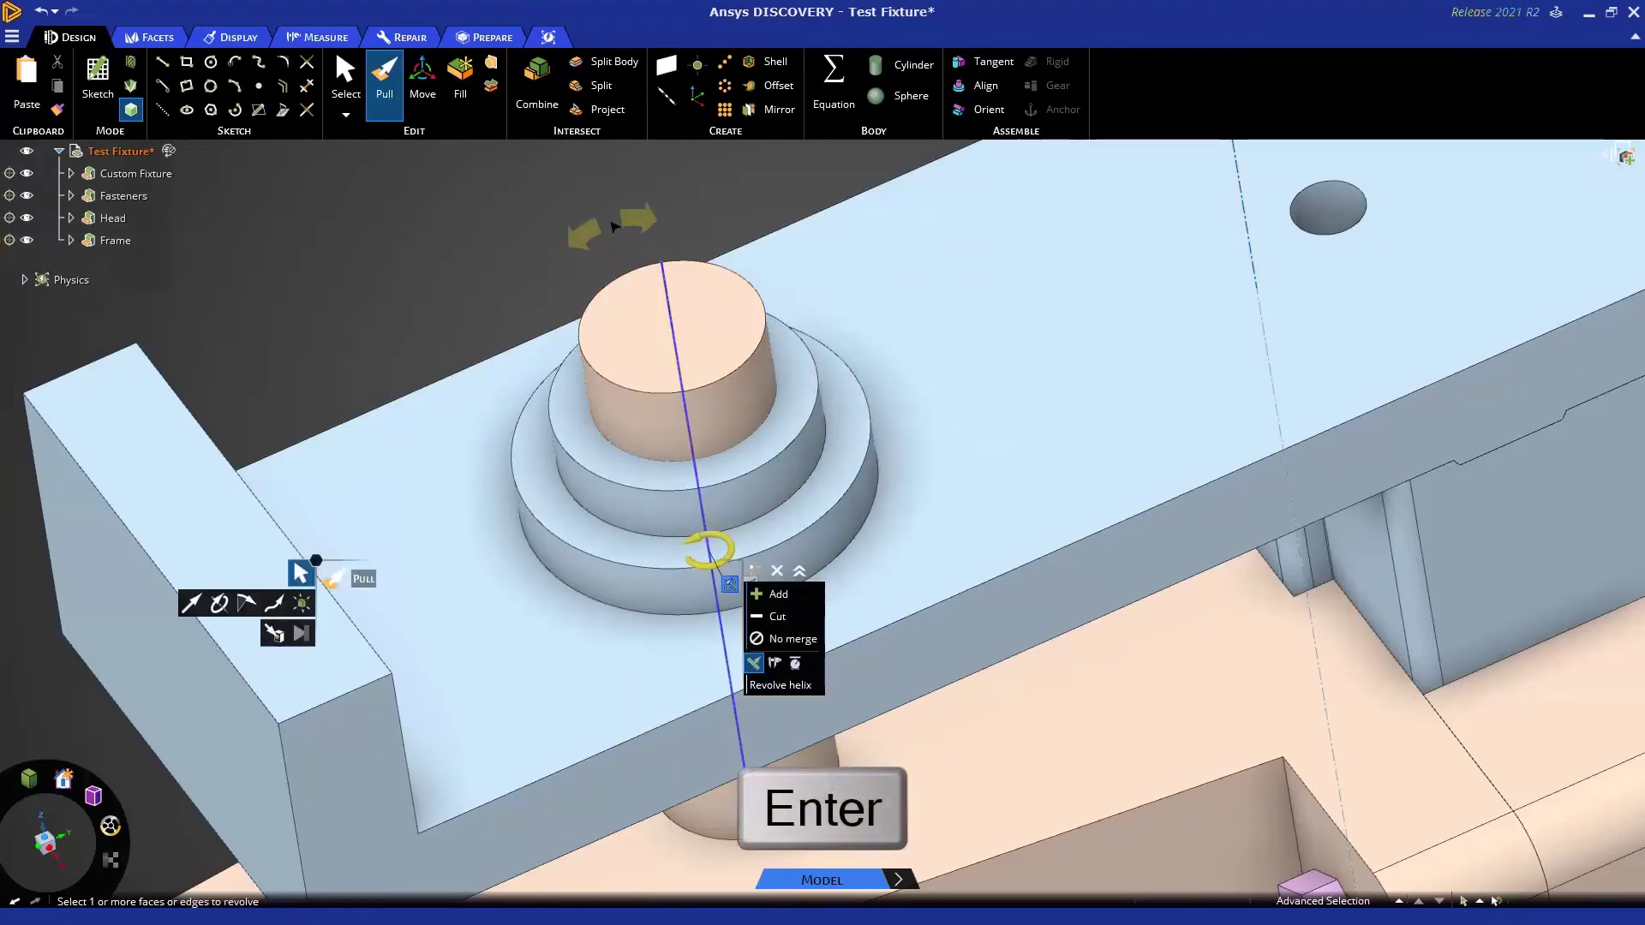
pyautogui.click(990, 342)
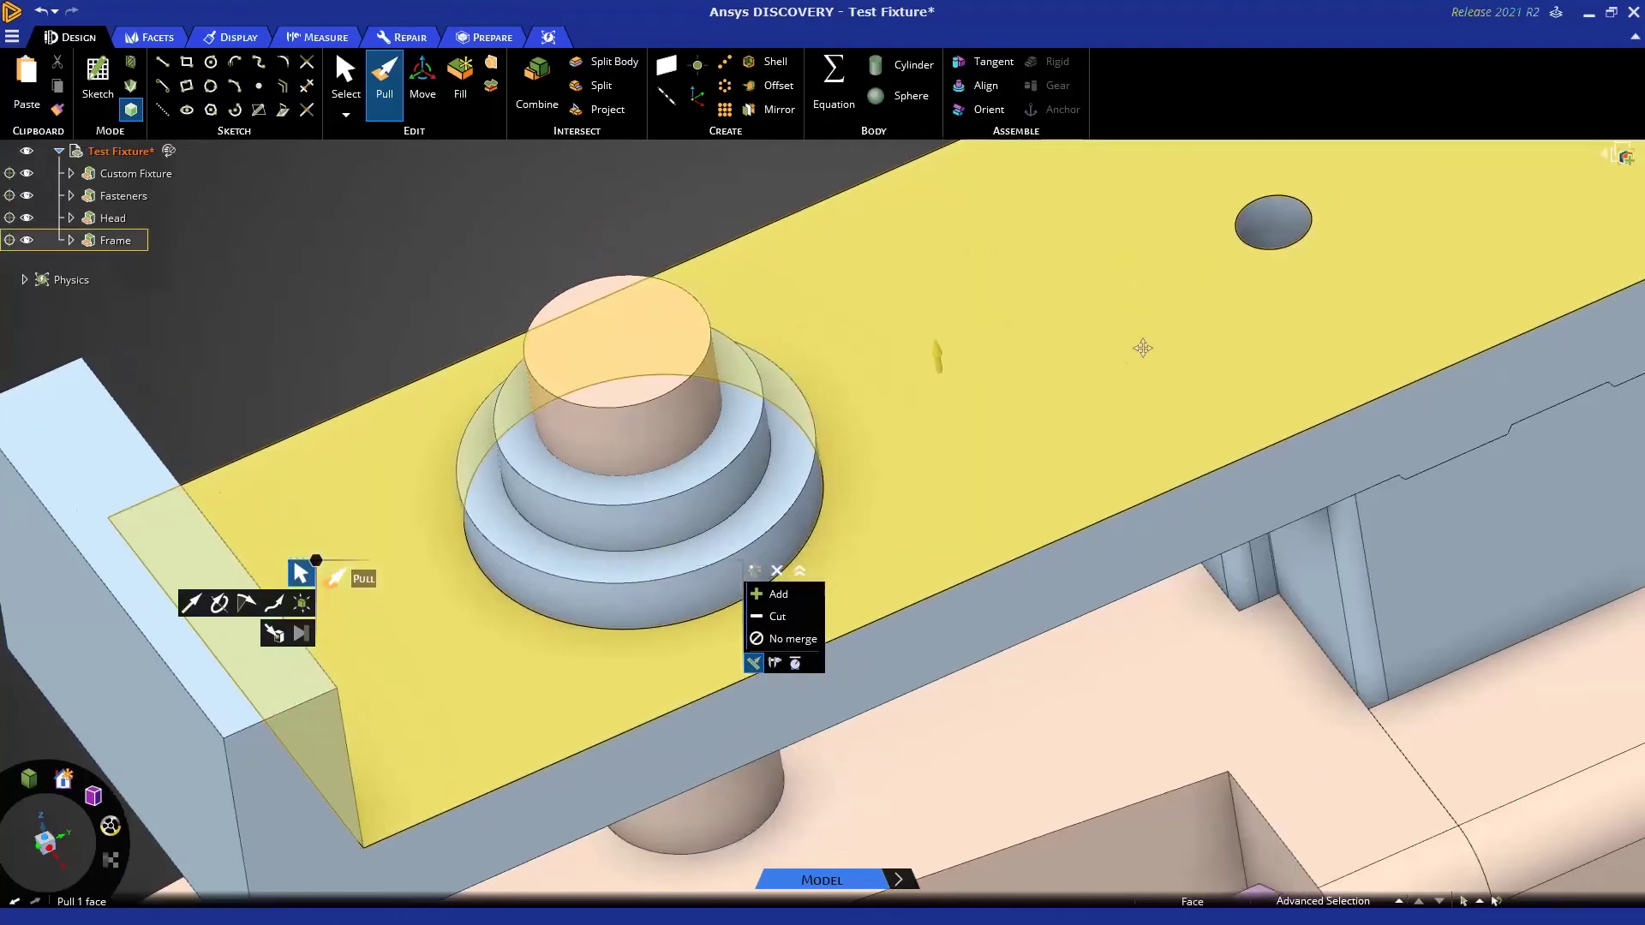
pyautogui.moveTo(1138, 348)
pyautogui.mouseDown(button='middle')
pyautogui.moveTo(919, 428)
pyautogui.moveTo(842, 435)
pyautogui.mouseUp(button='middle')
# Hide the top plate to expose the box underneath.
pyautogui.rightClick(841, 436)
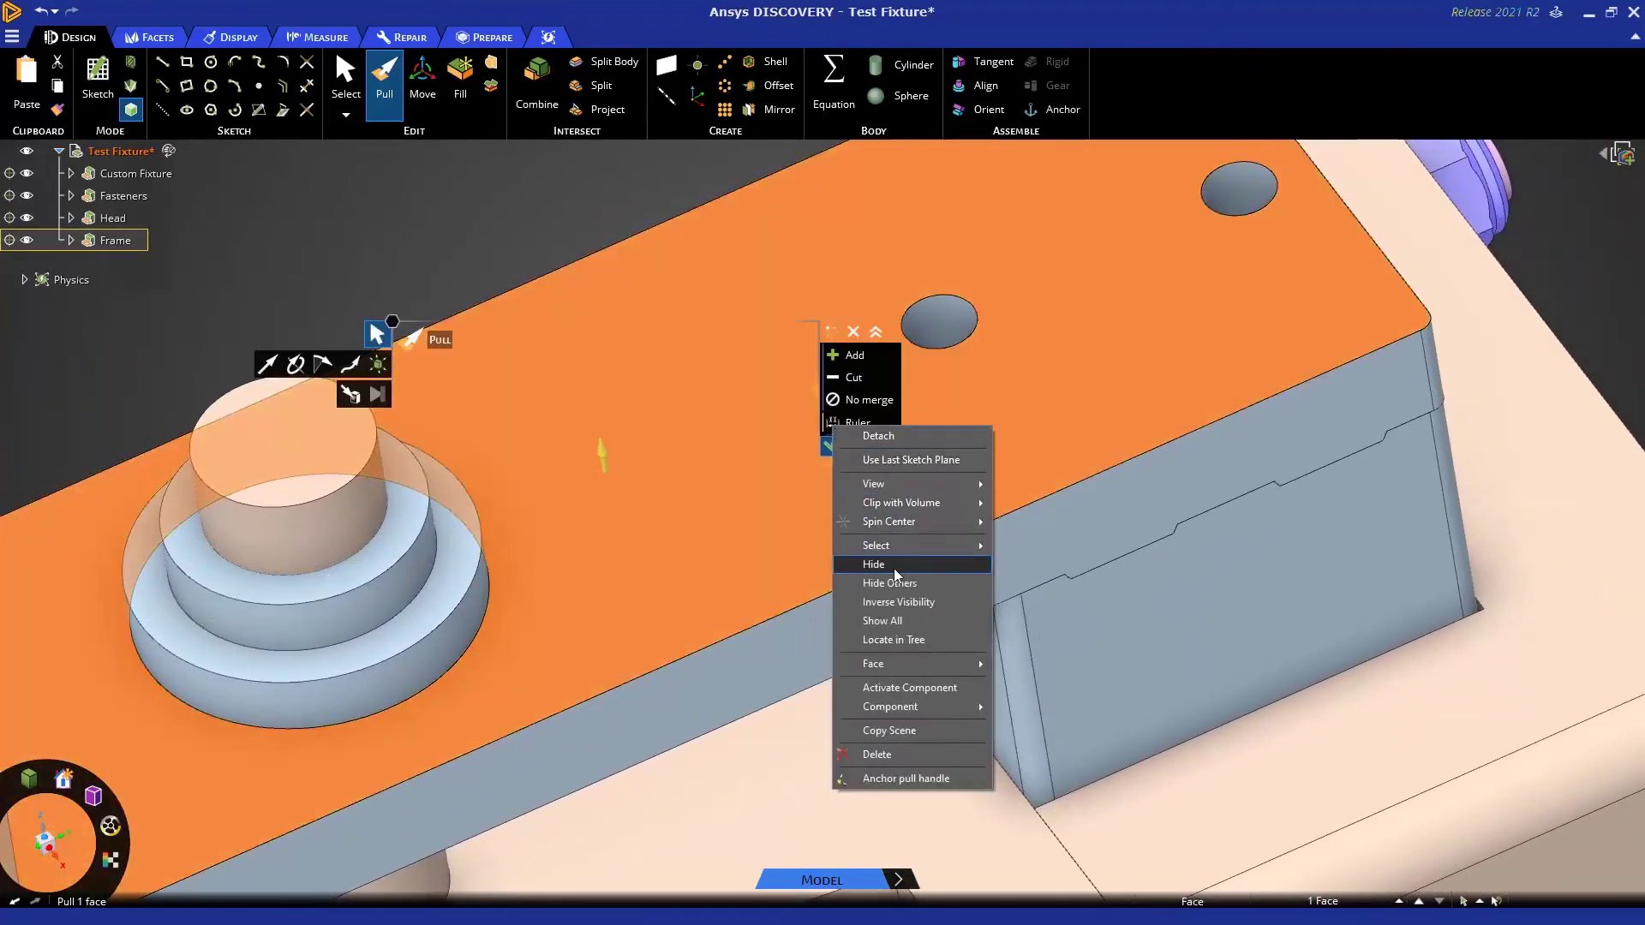
pyautogui.click(882, 565)
pyautogui.scroll(3, 966, 556)
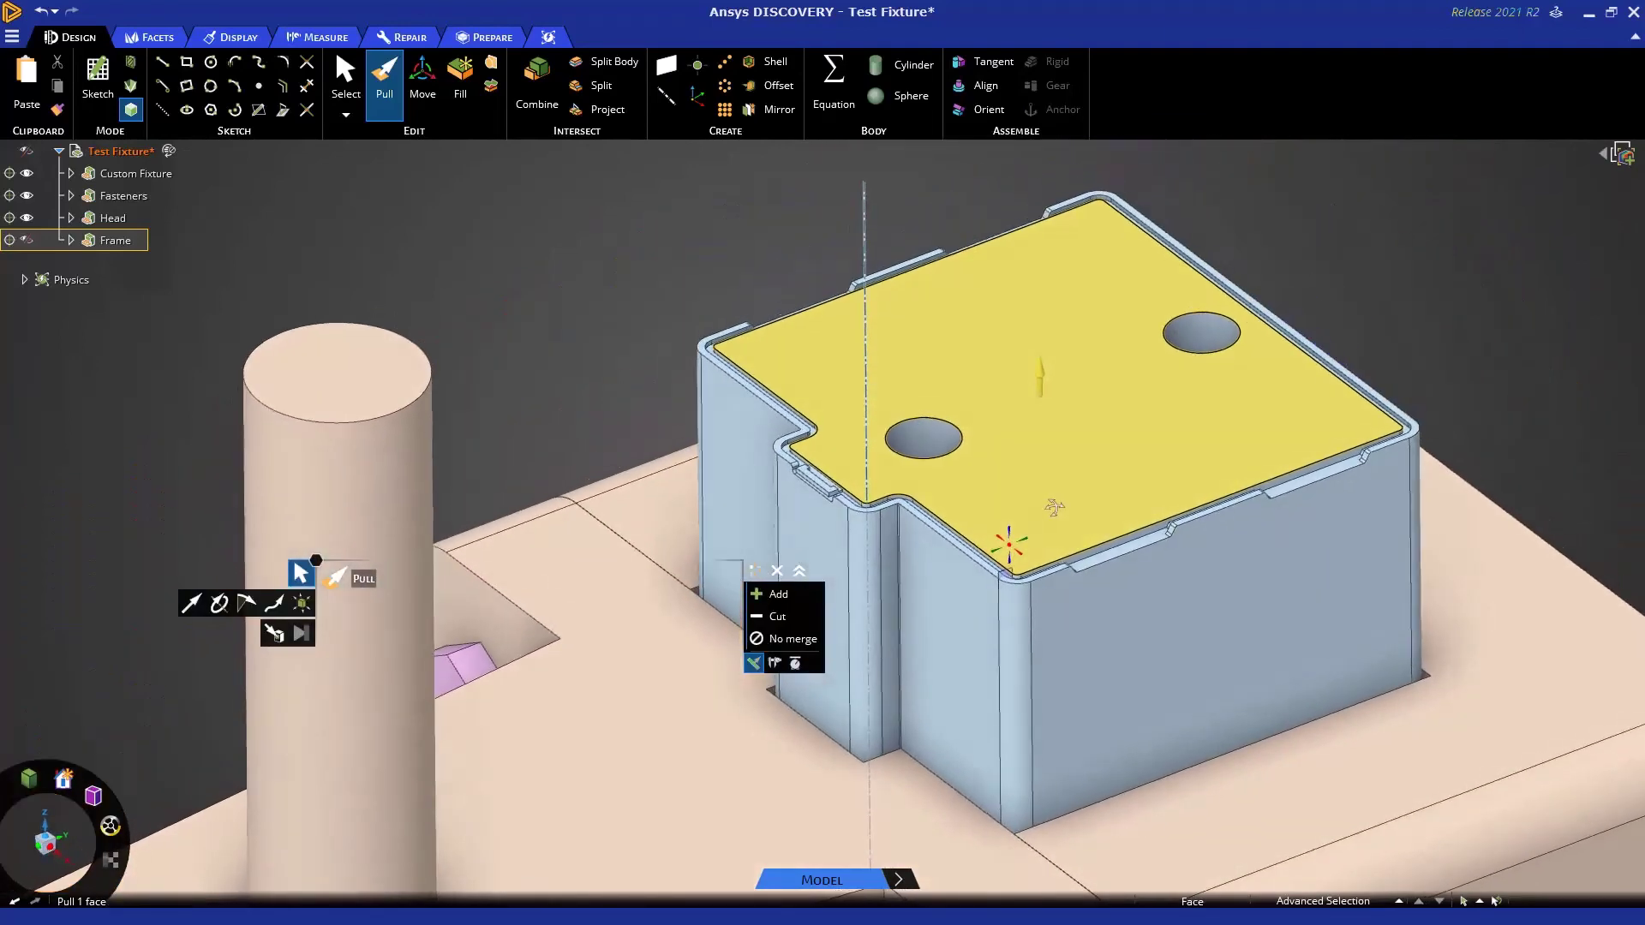
pyautogui.click(970, 675)
pyautogui.scroll(3, 970, 675)
pyautogui.scroll(3, 970, 674)
pyautogui.scroll(2, 957, 668)
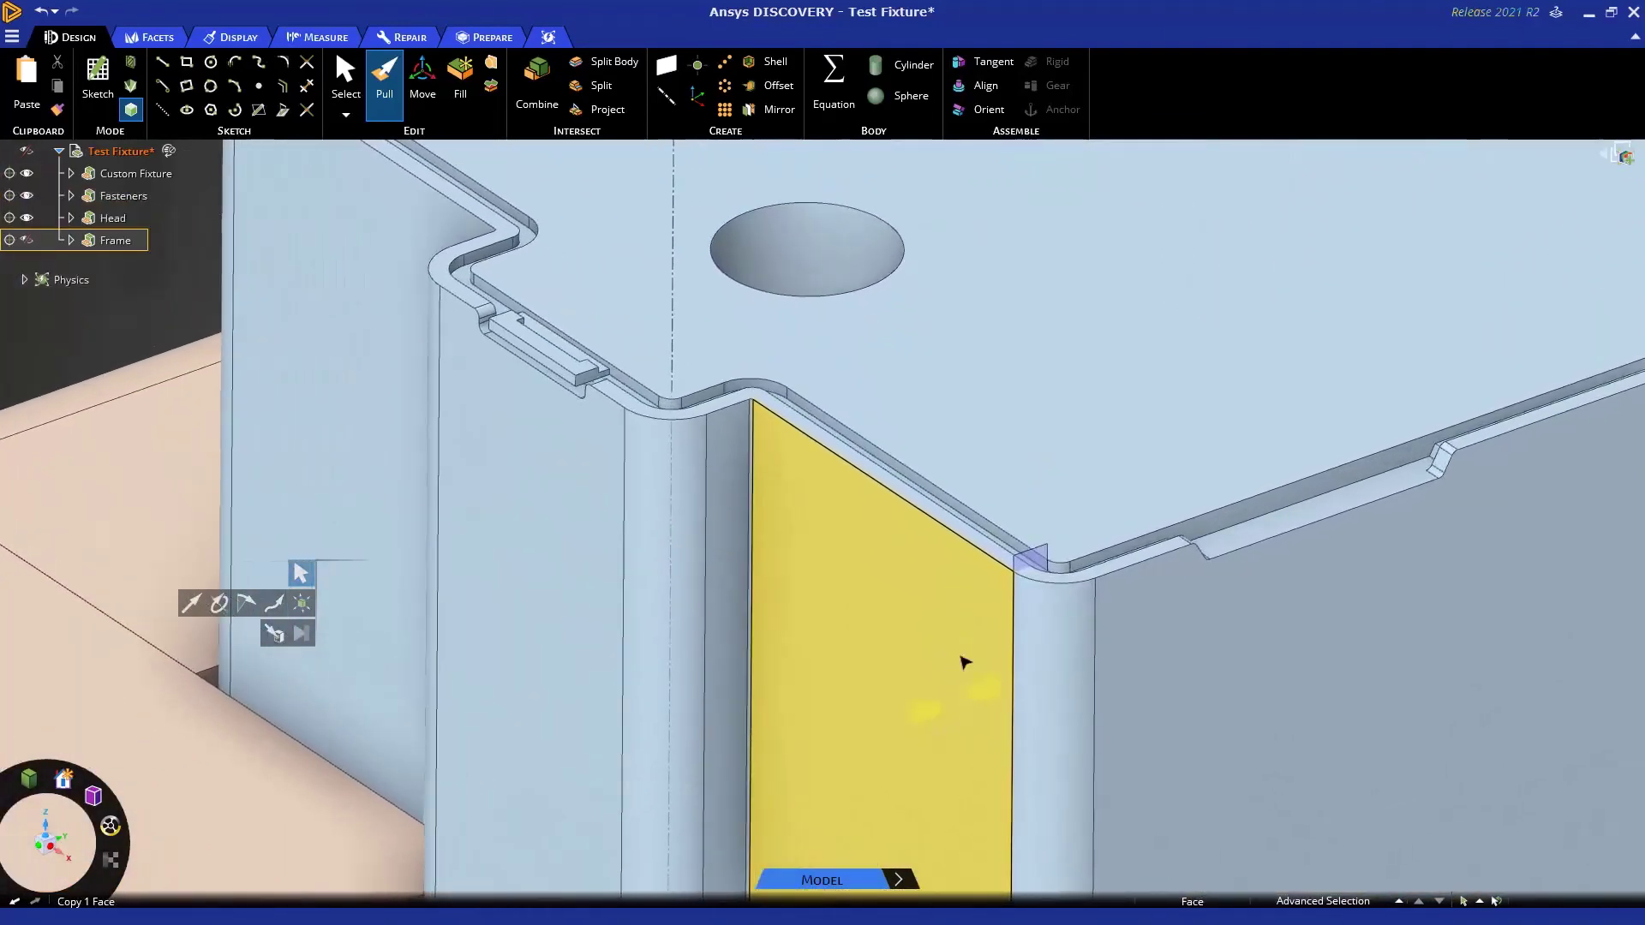
pyautogui.click(958, 668)
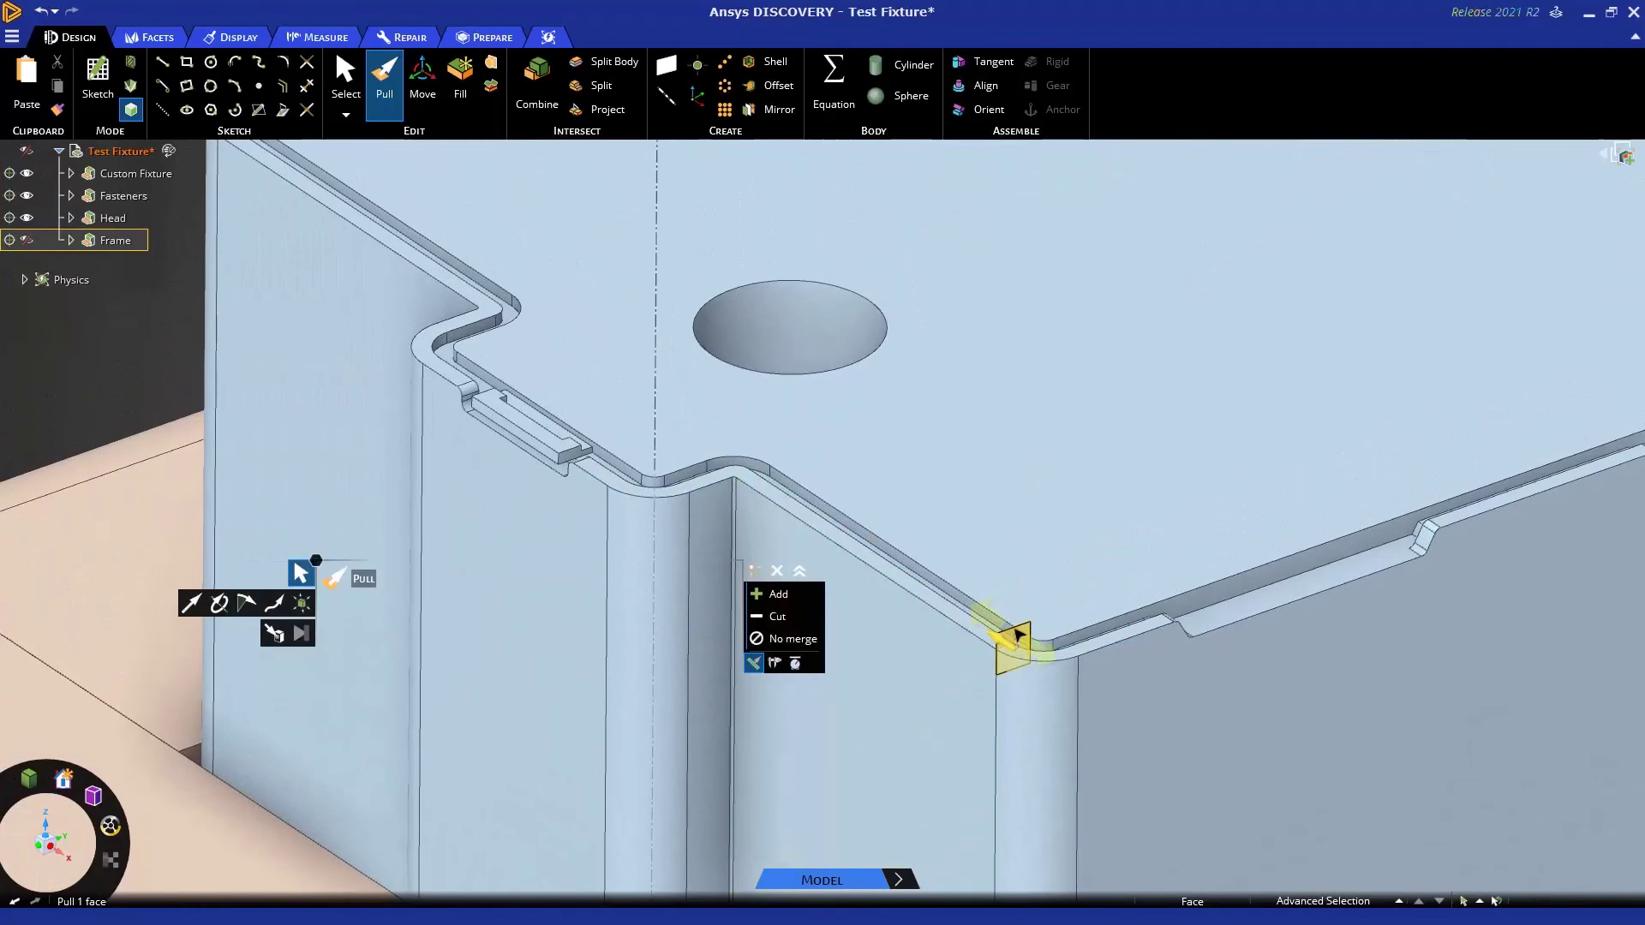
# Select the small triangular corner face on the Frame's bent flange rim for pulling.
pyautogui.click(798, 424)
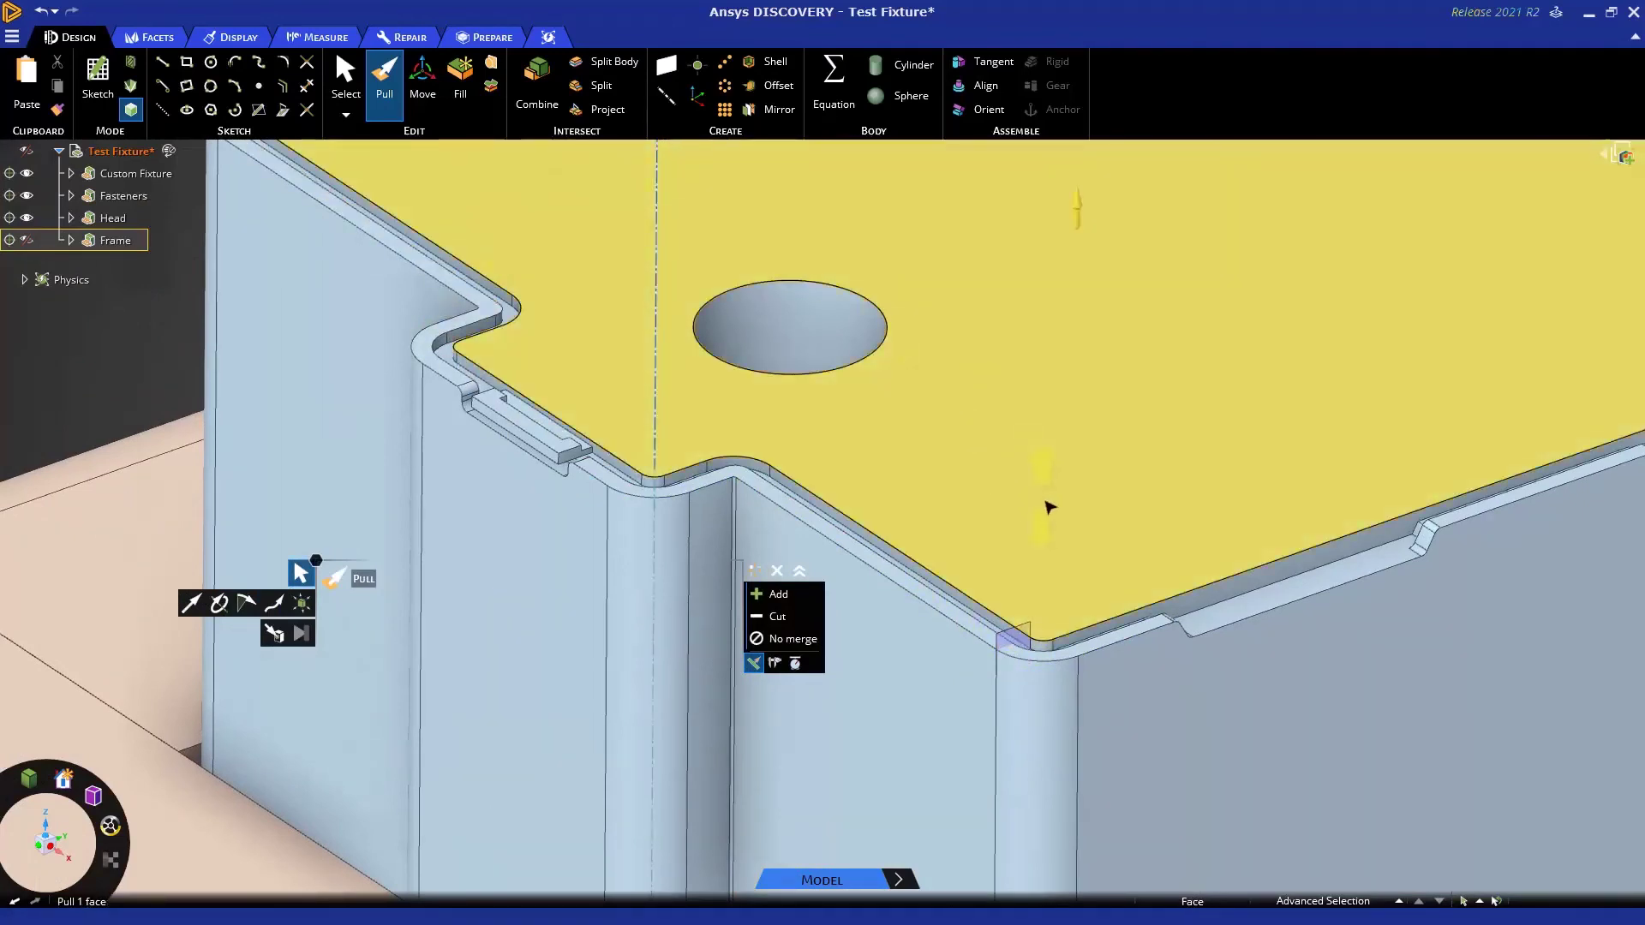
pyautogui.click(1041, 652)
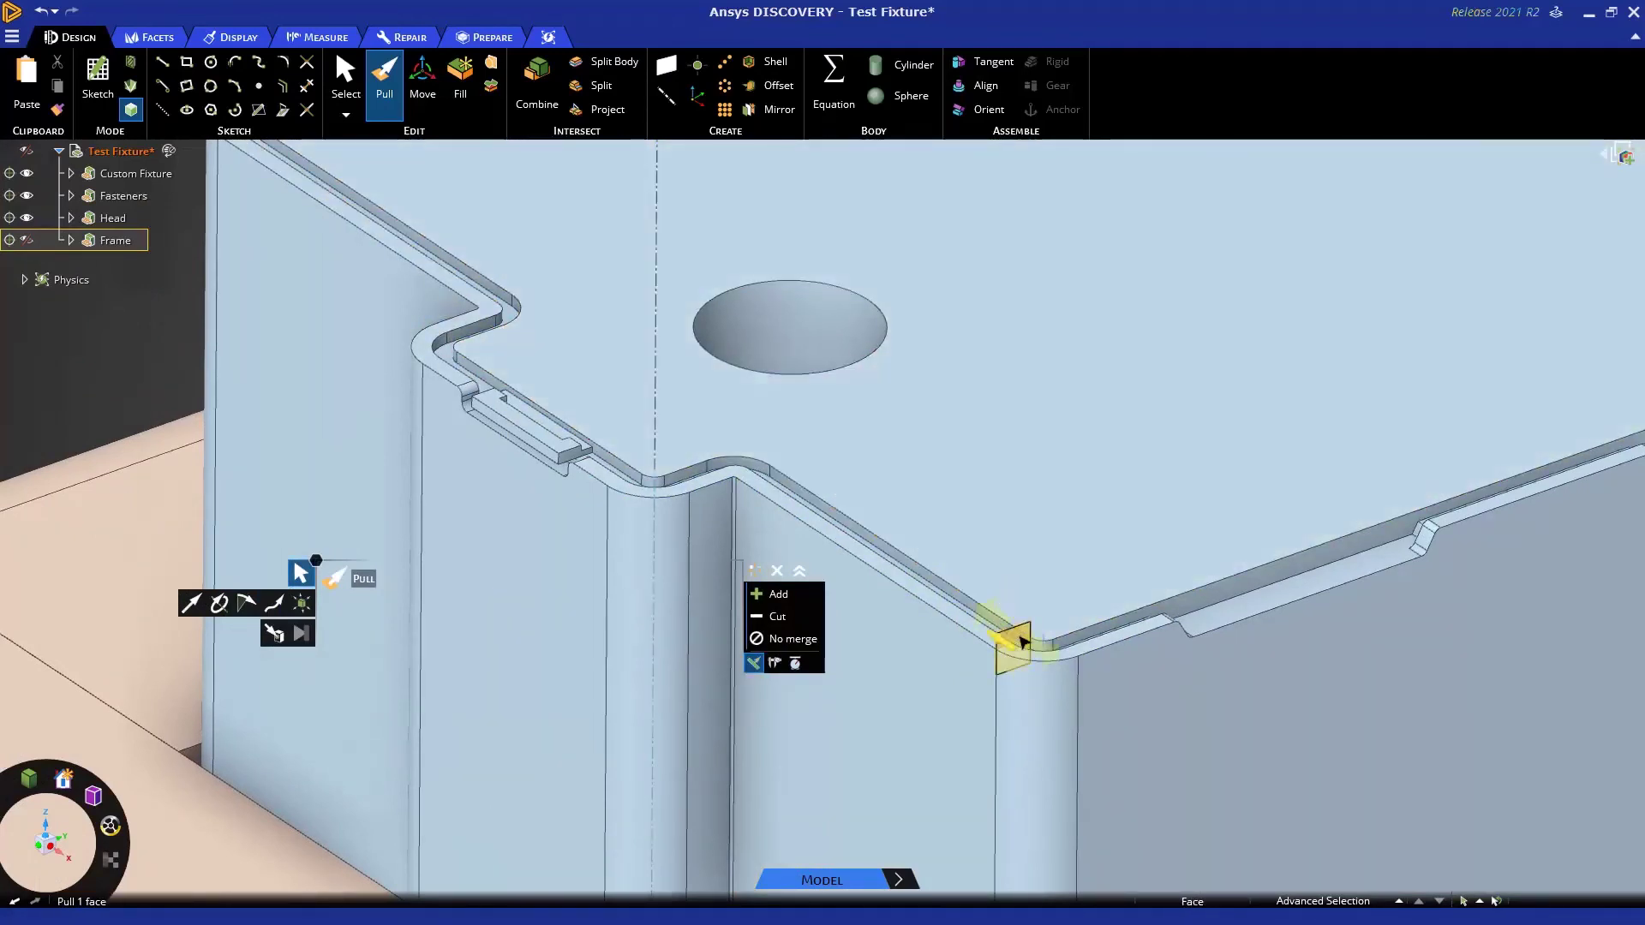
pyautogui.click(1025, 639)
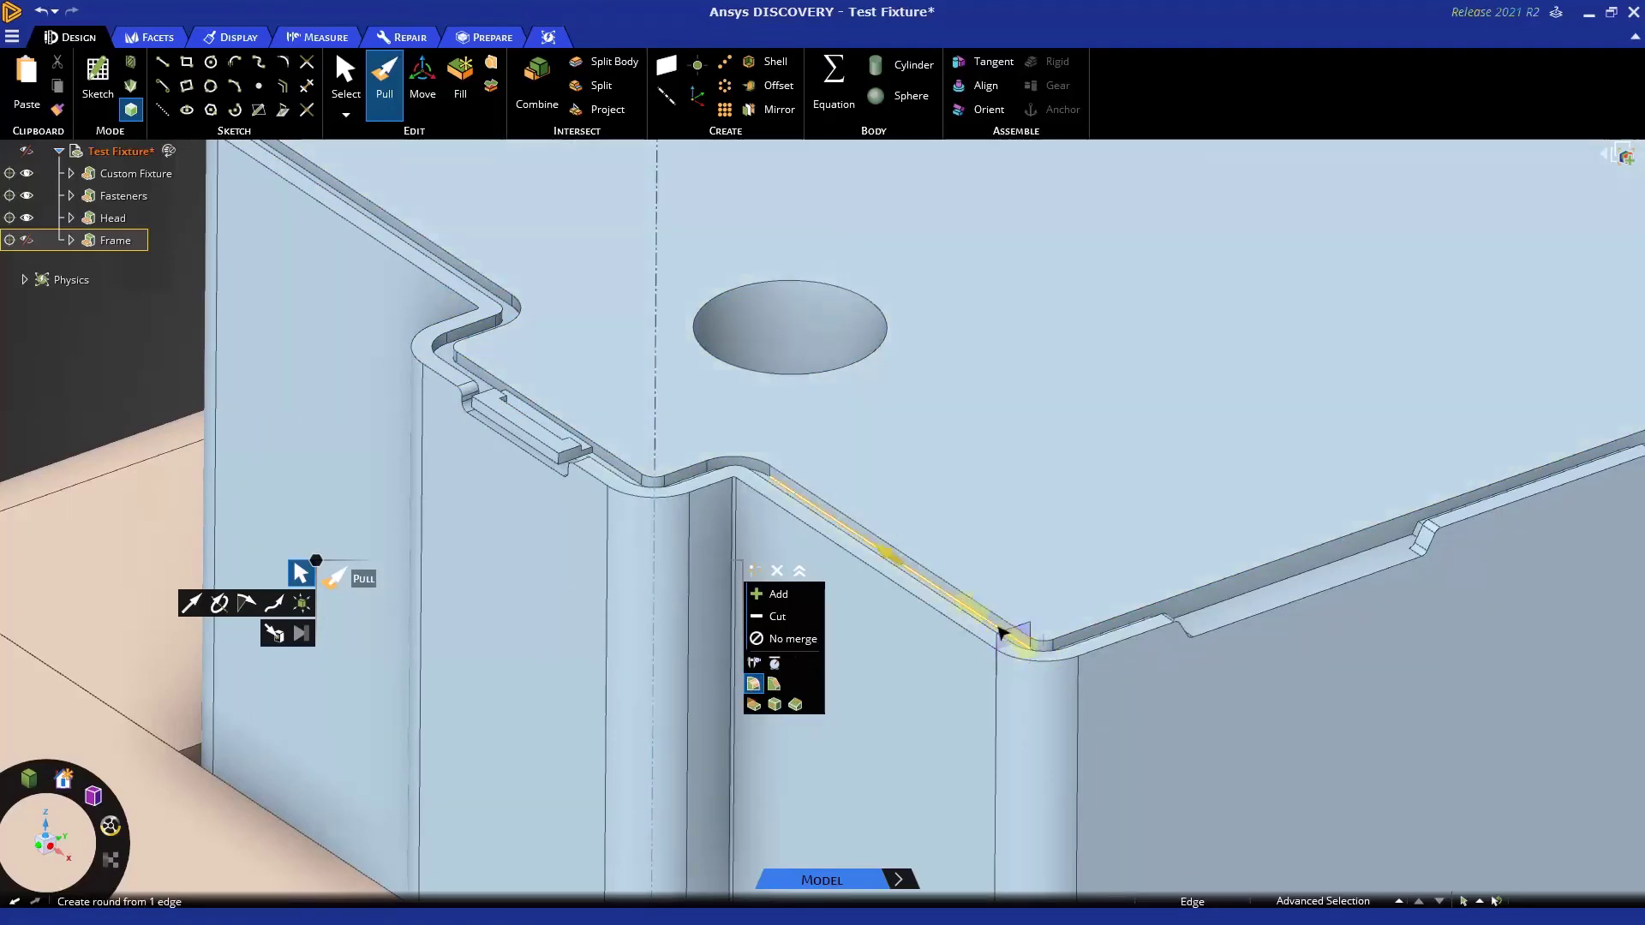
pyautogui.click(1015, 640)
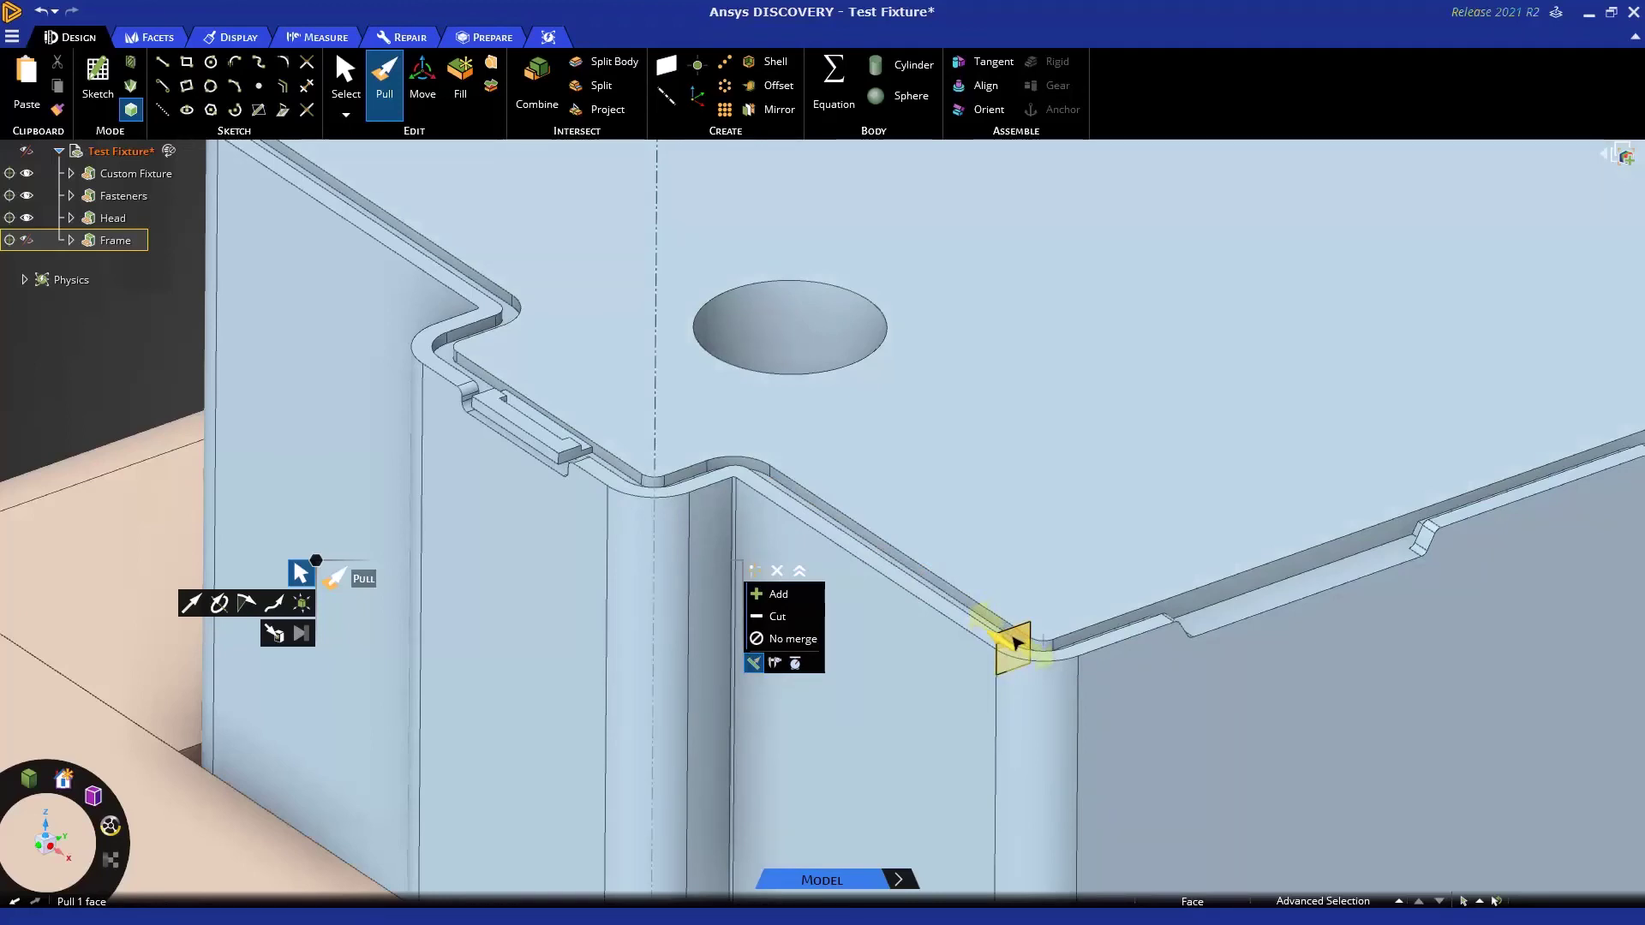
# Make the corner face the pull target and try the revolve and sweep tool guides.
pyautogui.click(1015, 639)
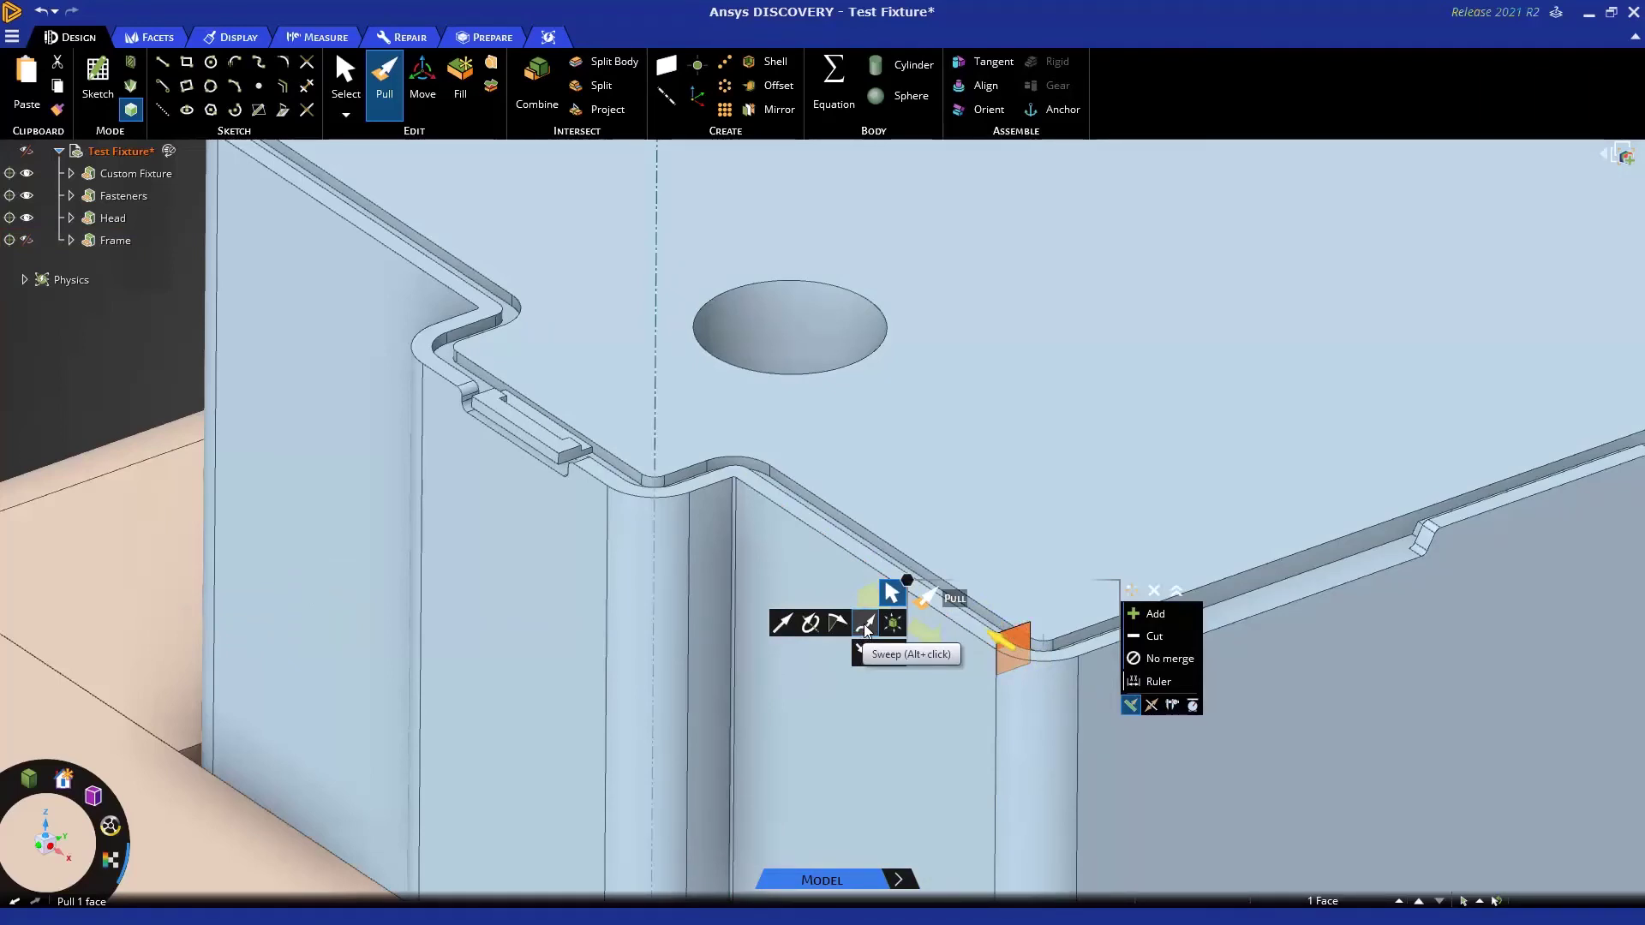
pyautogui.click(863, 625)
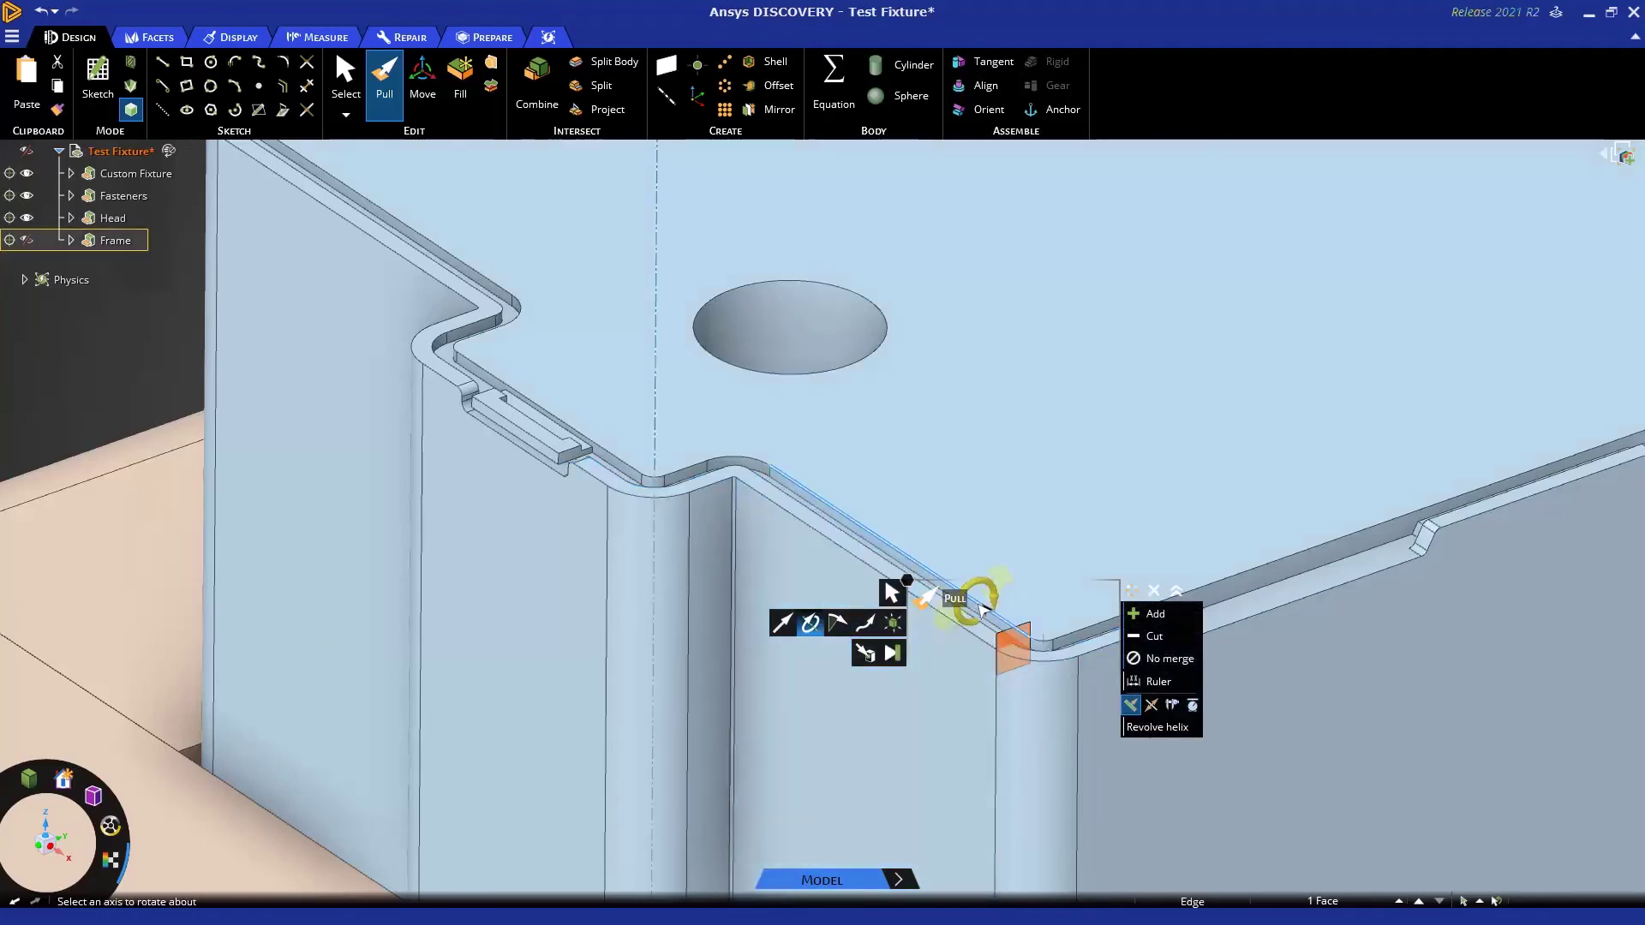
pyautogui.keyDown('alt'); pyautogui.click(771, 460); pyautogui.keyUp('alt')
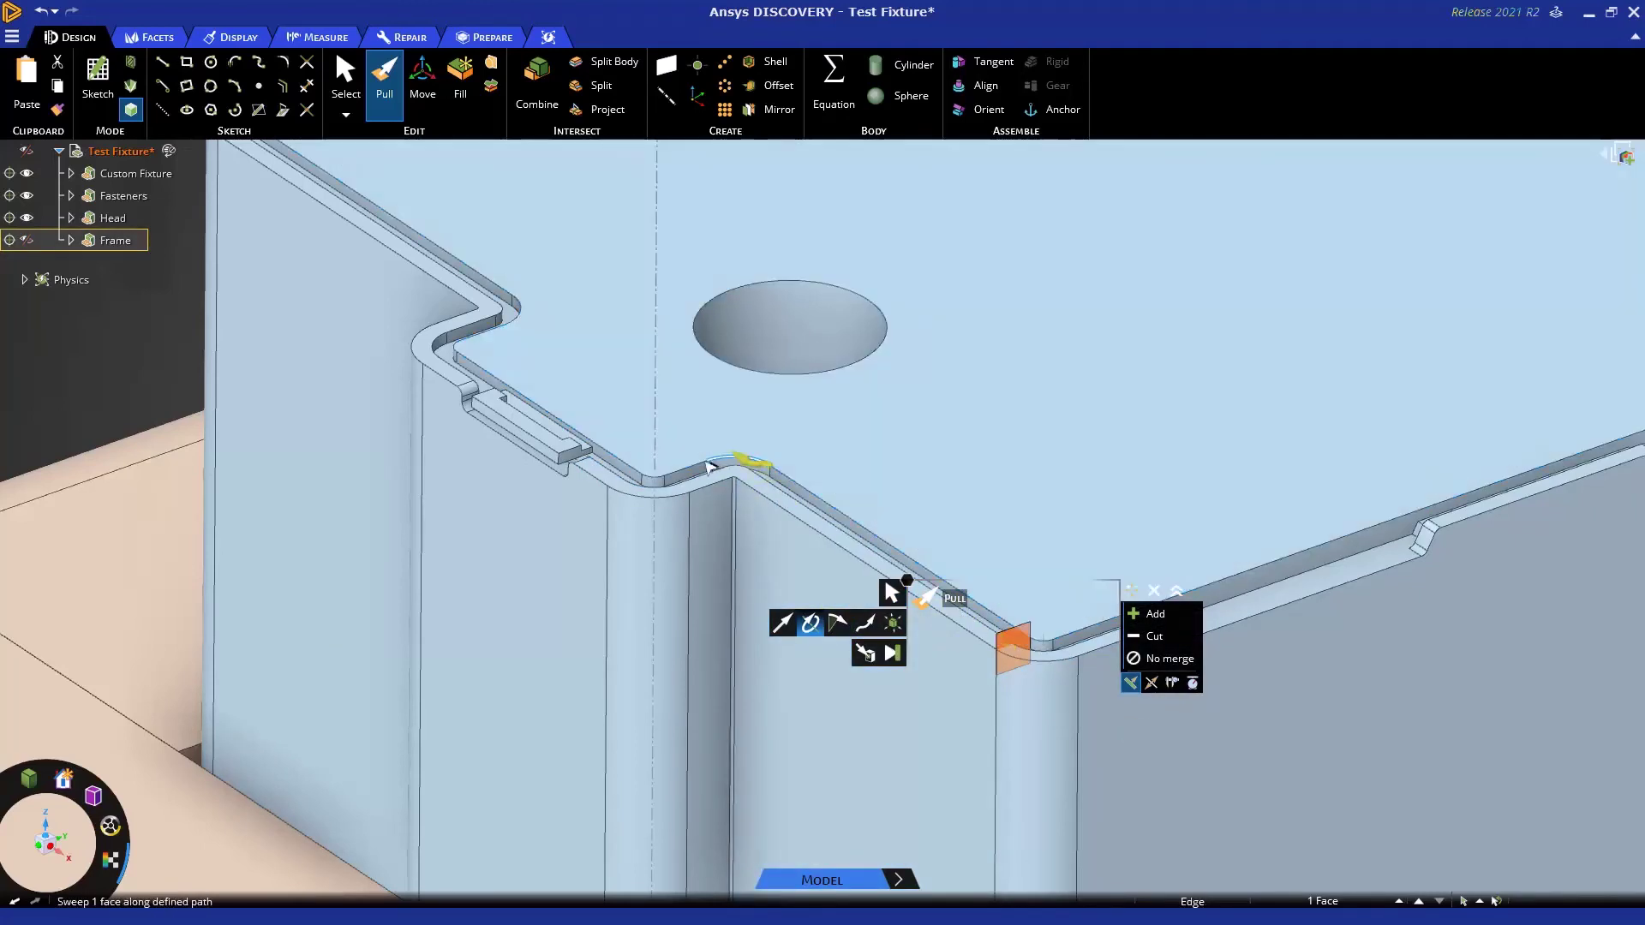
pyautogui.click(810, 625)
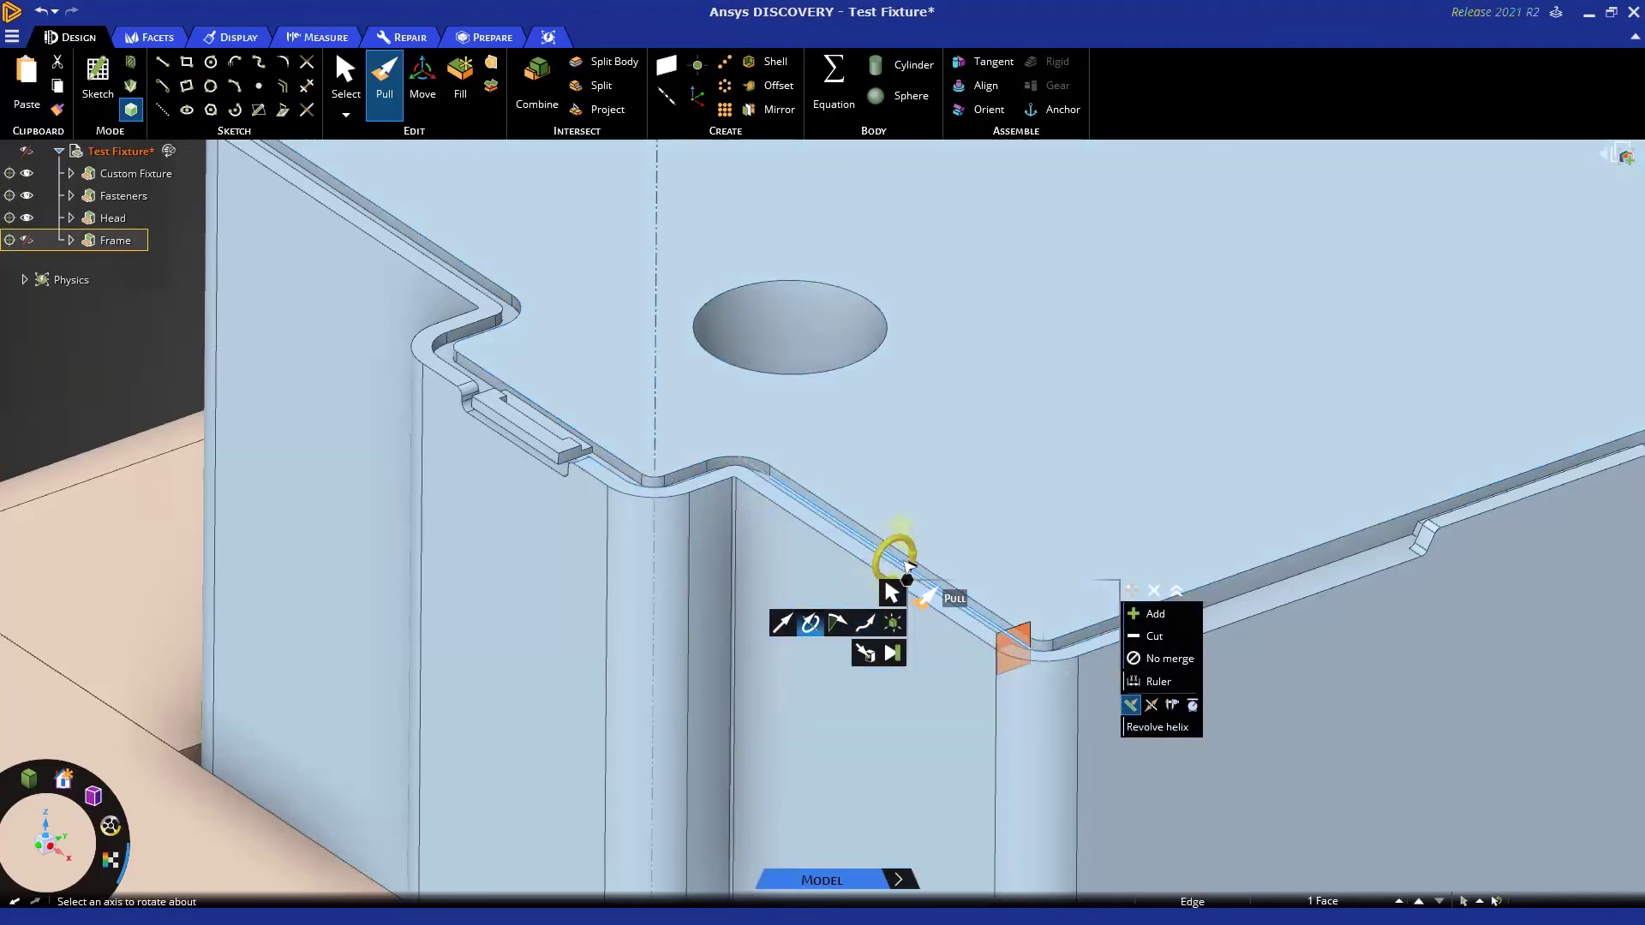
pyautogui.click(681, 470)
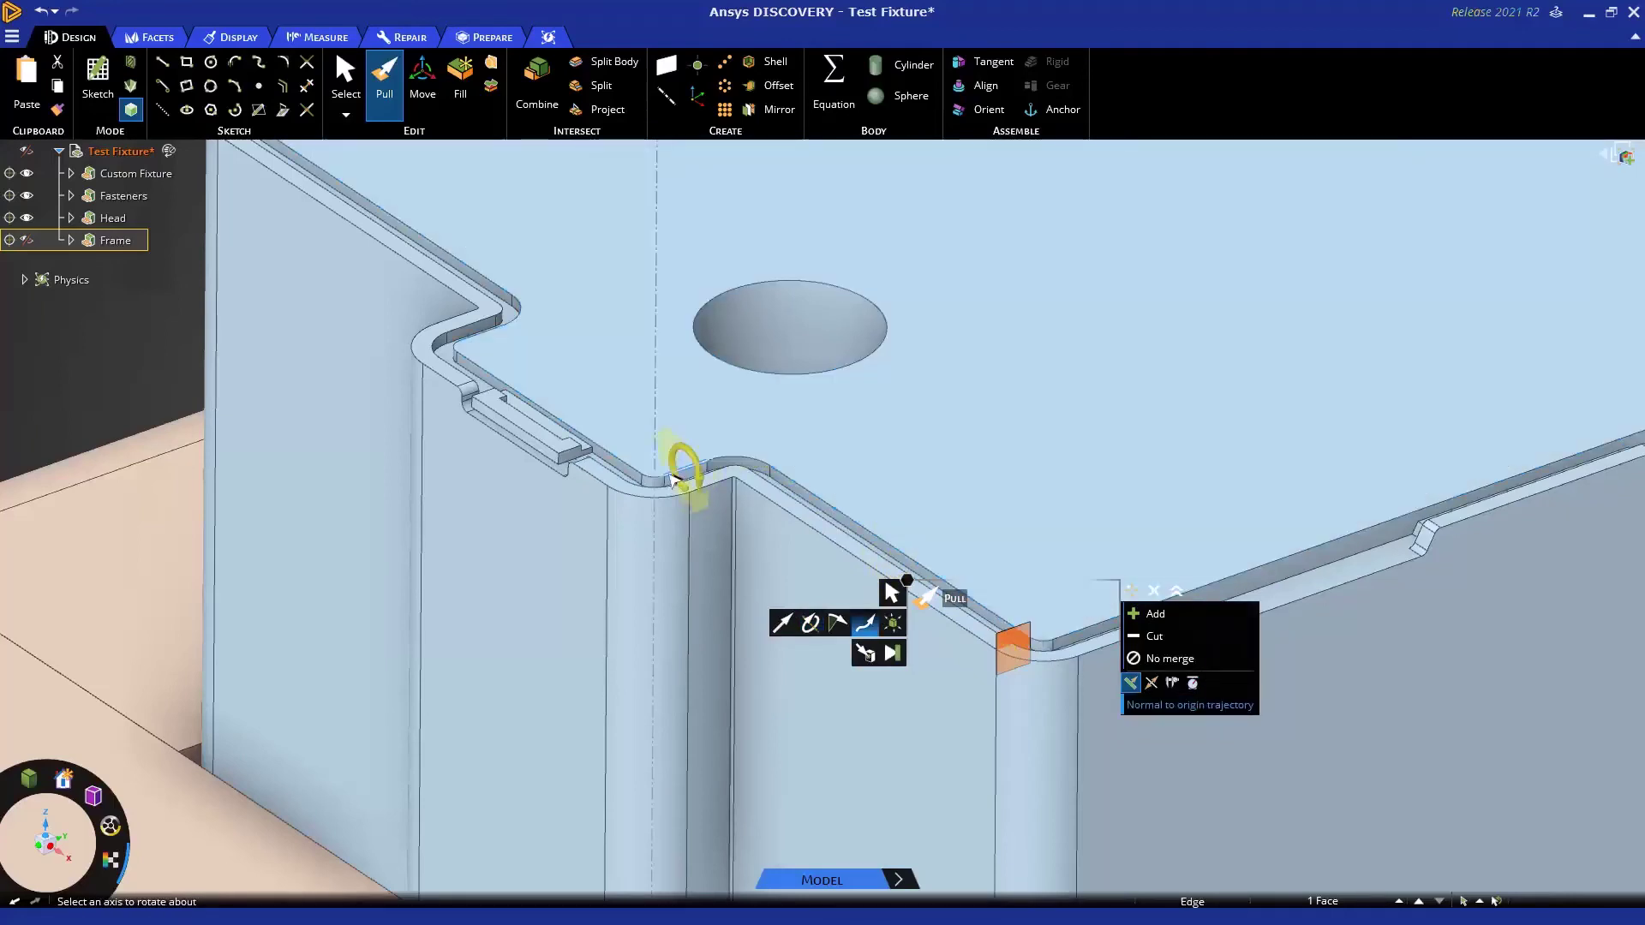
# Set the chain of flange rim edges as the sweep trajectory for the corner face.
pyautogui.click(809, 615)
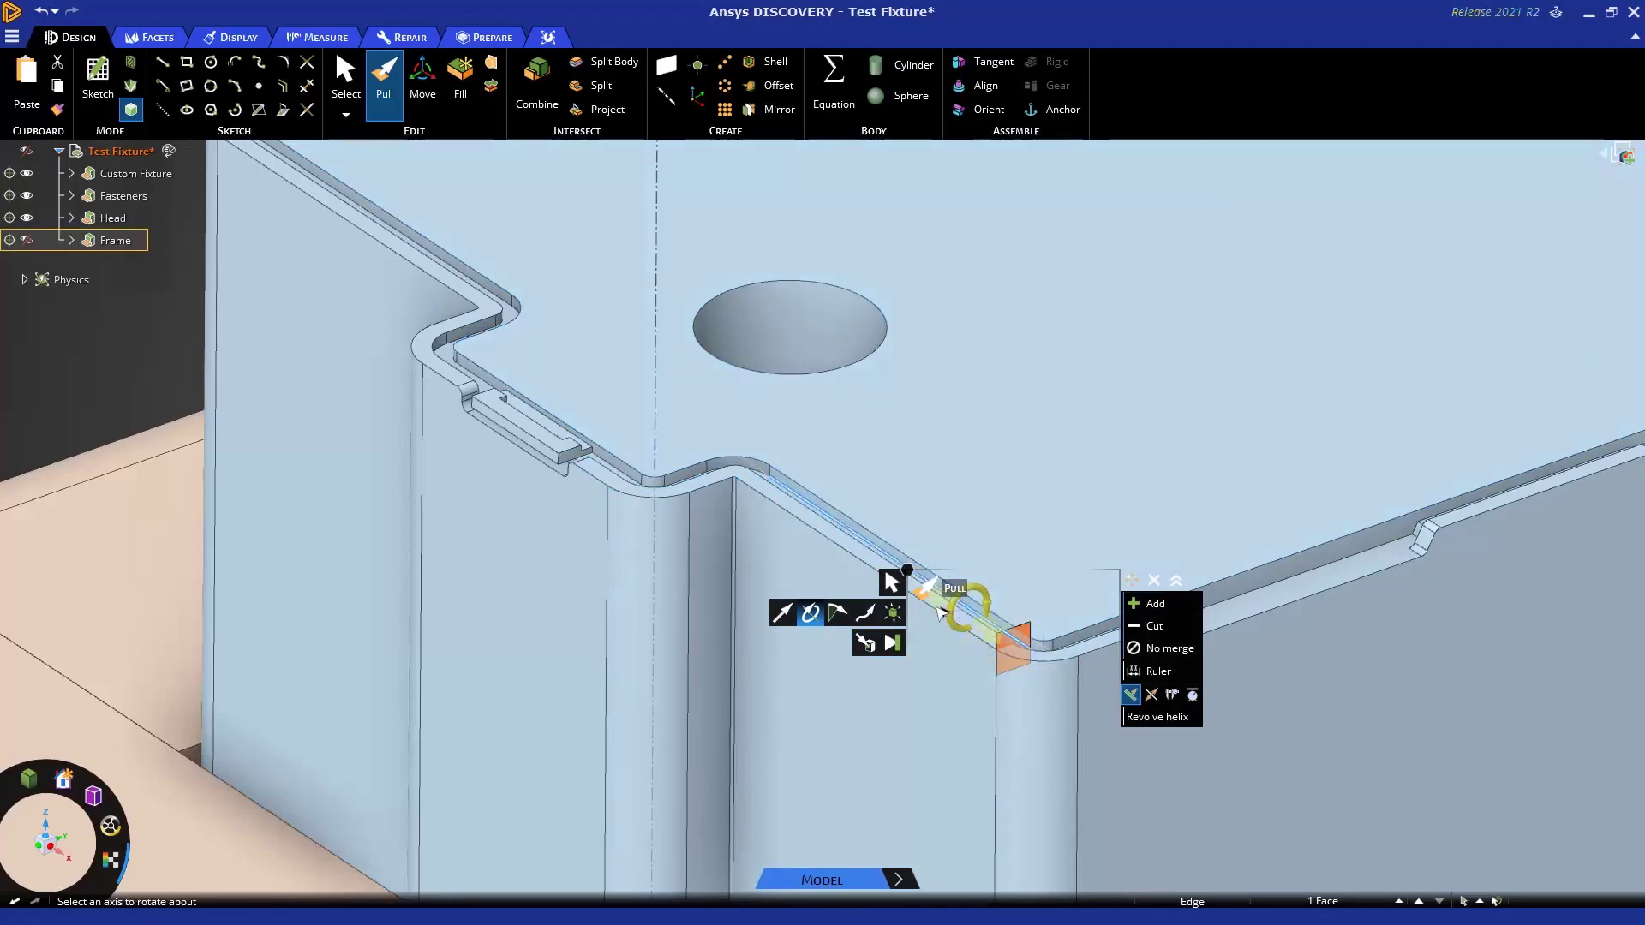
pyautogui.click(997, 614)
pyautogui.hotkey('ctrl', 'z')
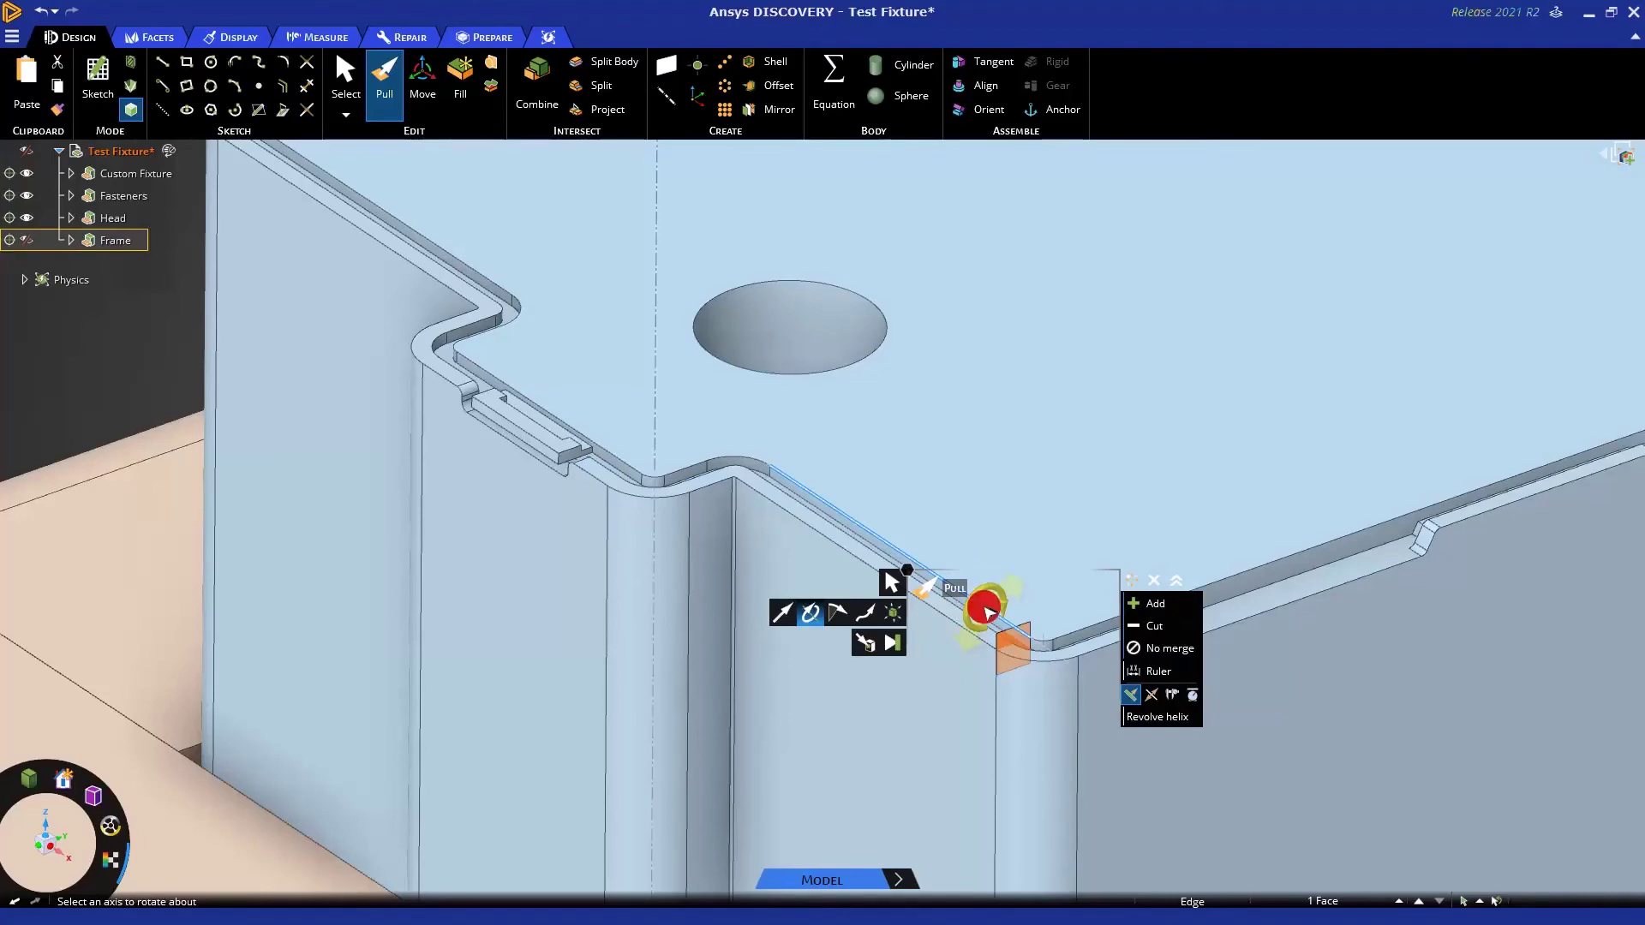
pyautogui.click(990, 604)
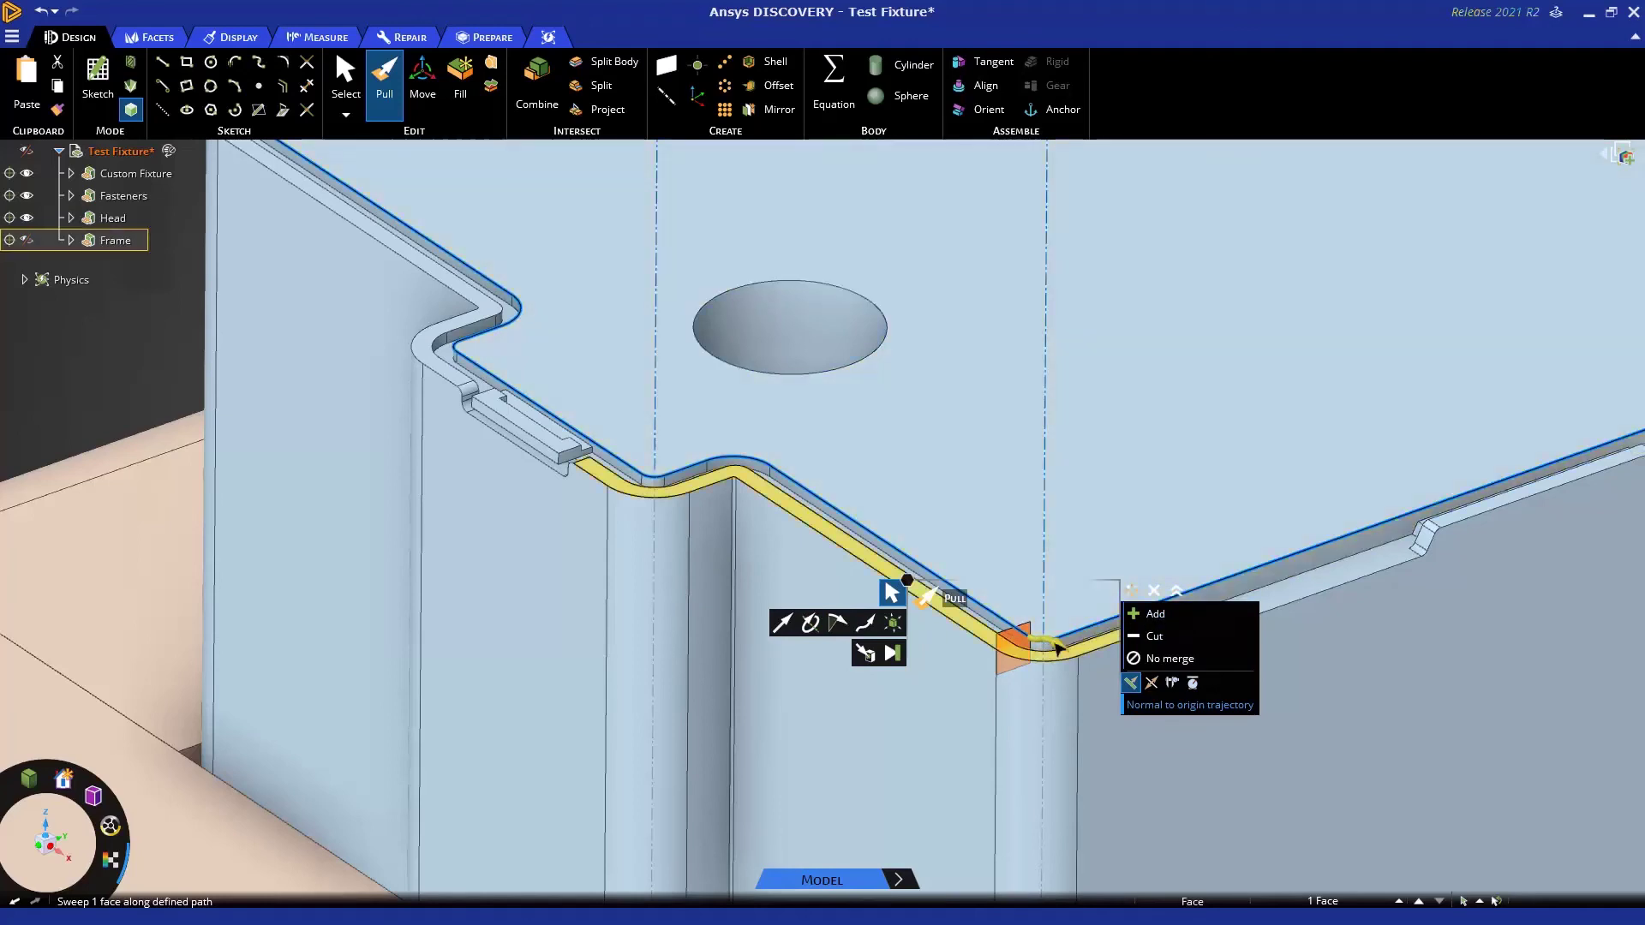
pyautogui.scroll(5, 1118, 617)
# Run the sweep of the corner profile along the rim path around the box top.
pyautogui.moveTo(1157, 580); pyautogui.dragTo(1093, 649, button='middle')
pyautogui.click(1131, 649)
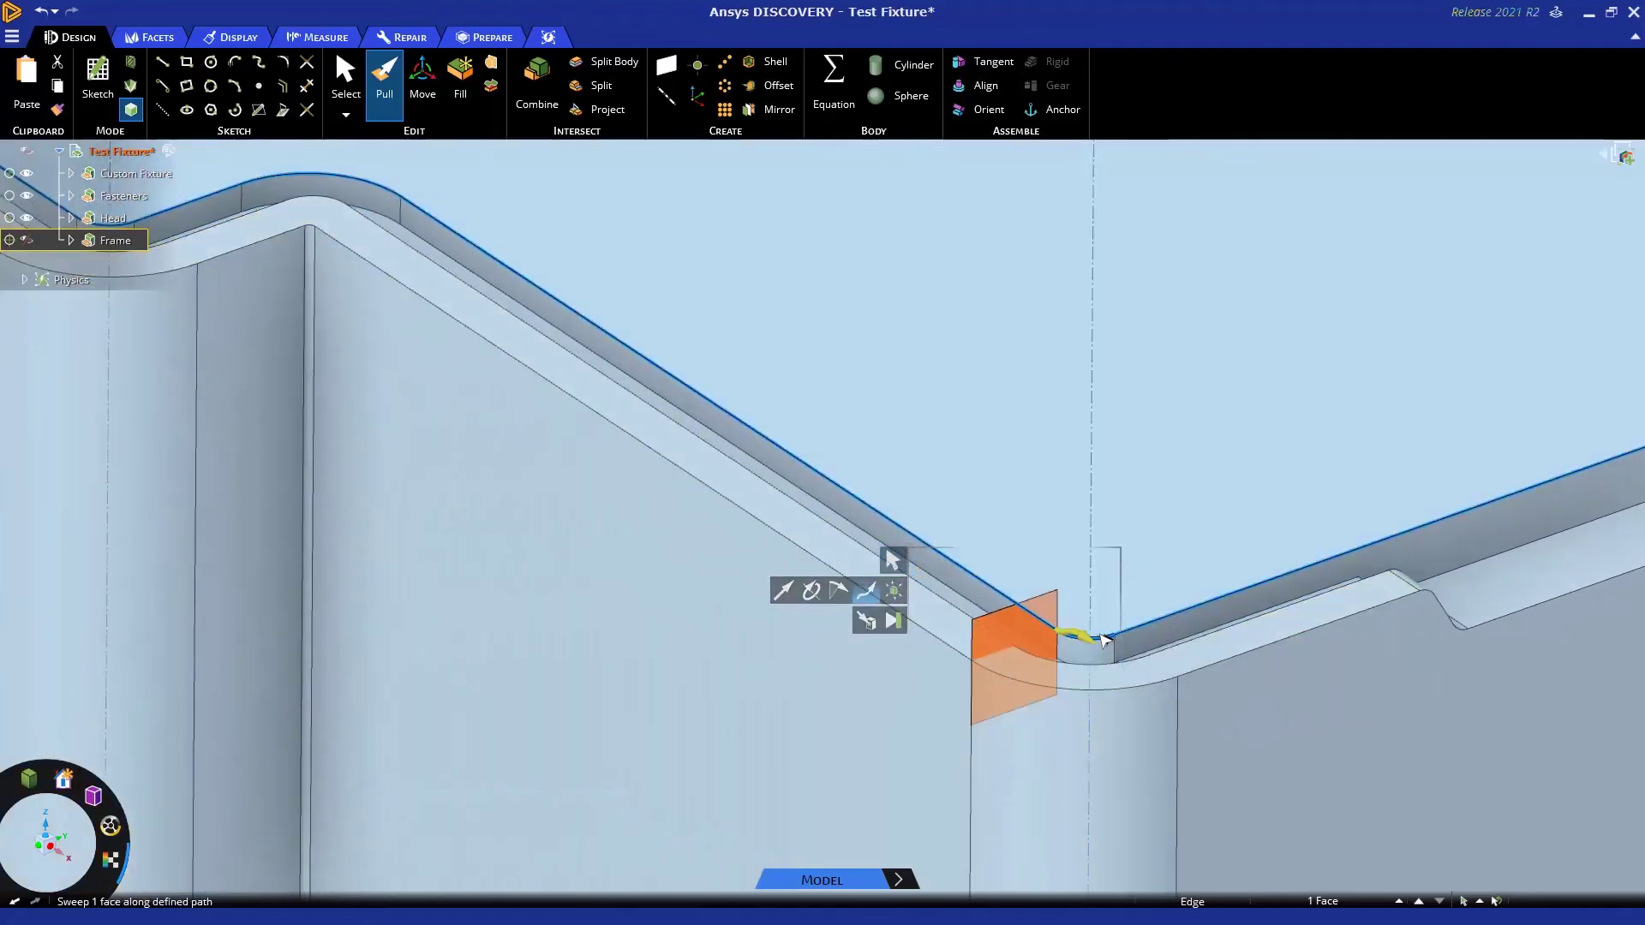
pyautogui.click(1099, 637)
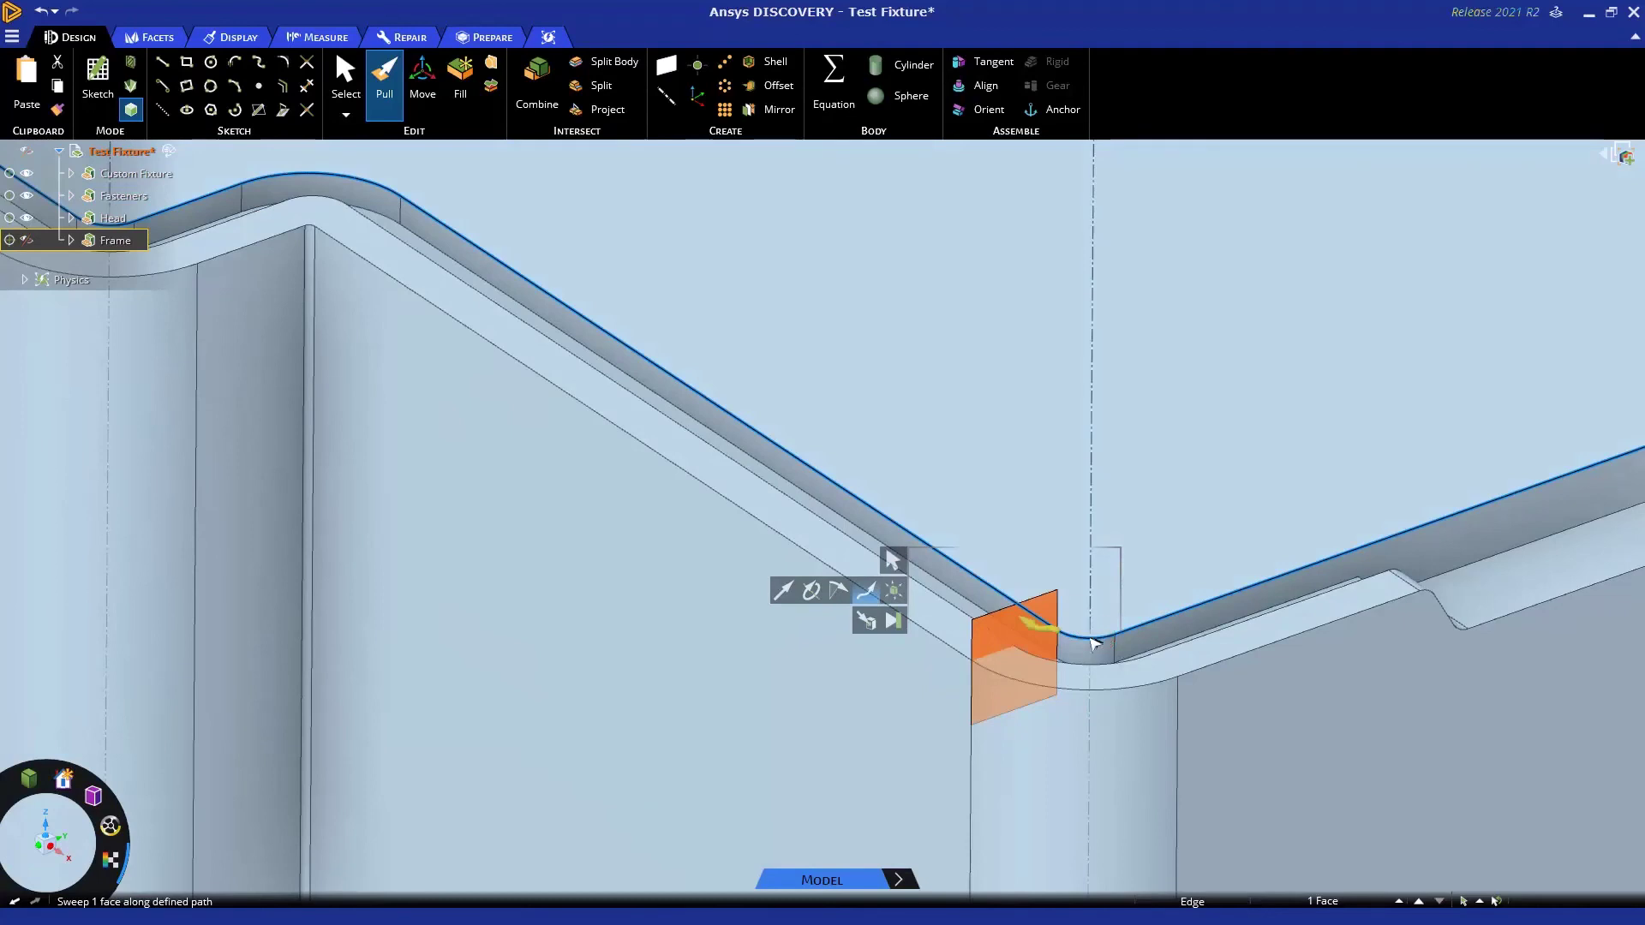
pyautogui.scroll(-5, 1097, 673)
pyautogui.moveTo(1093, 642); pyautogui.dragTo(1056, 571, button='middle')
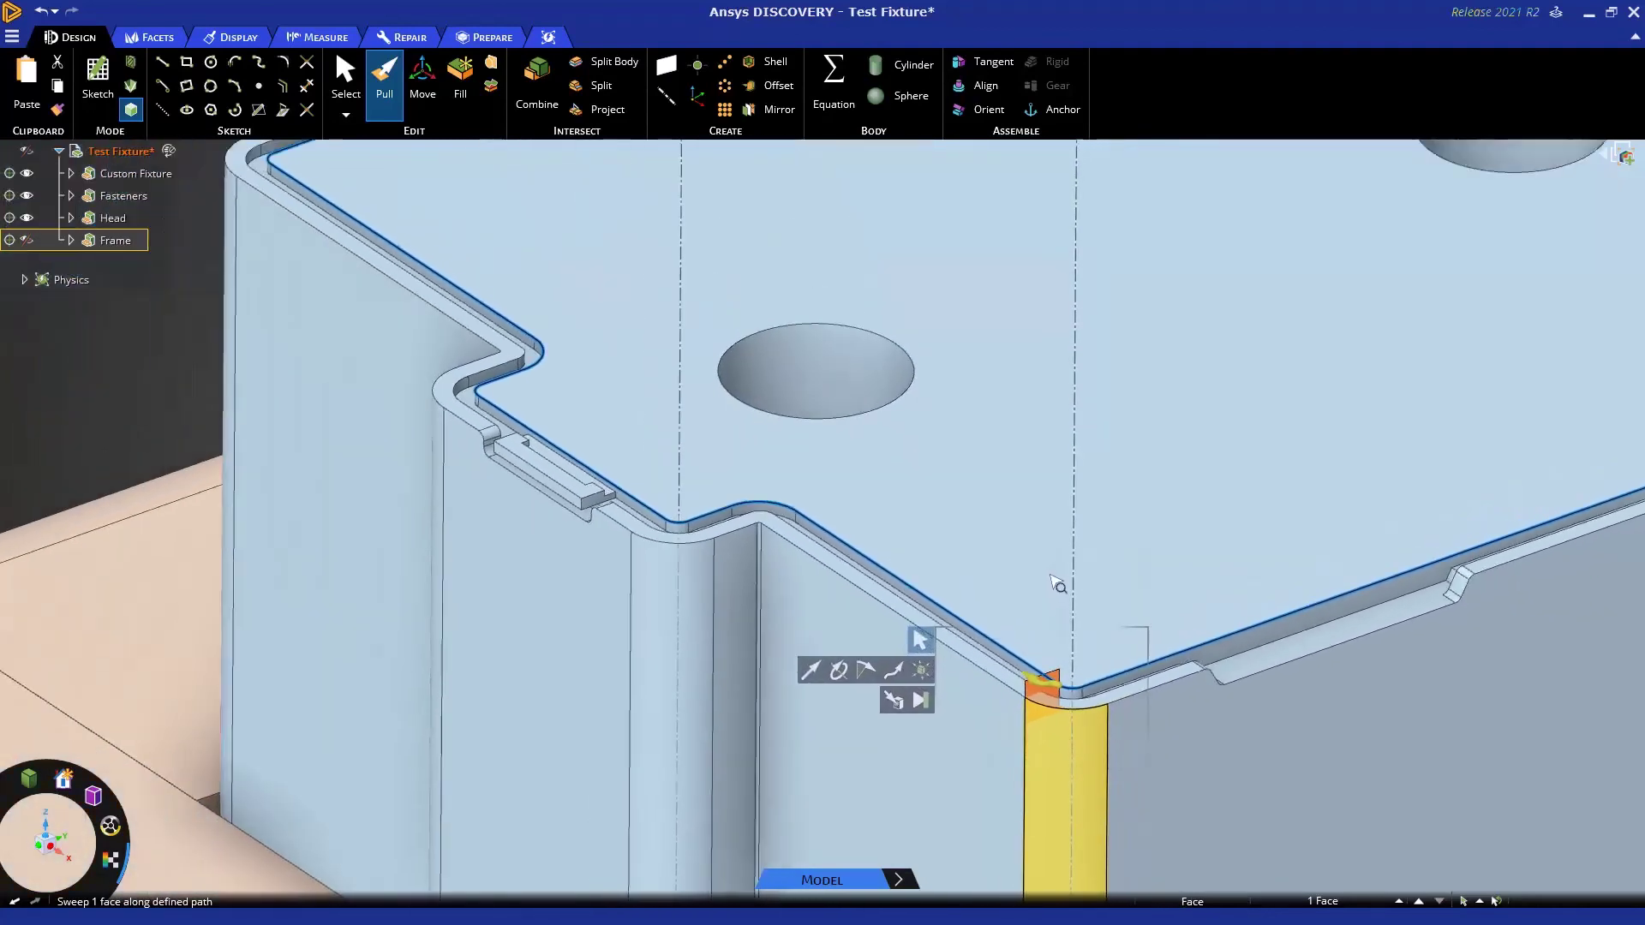
pyautogui.click(1056, 570)
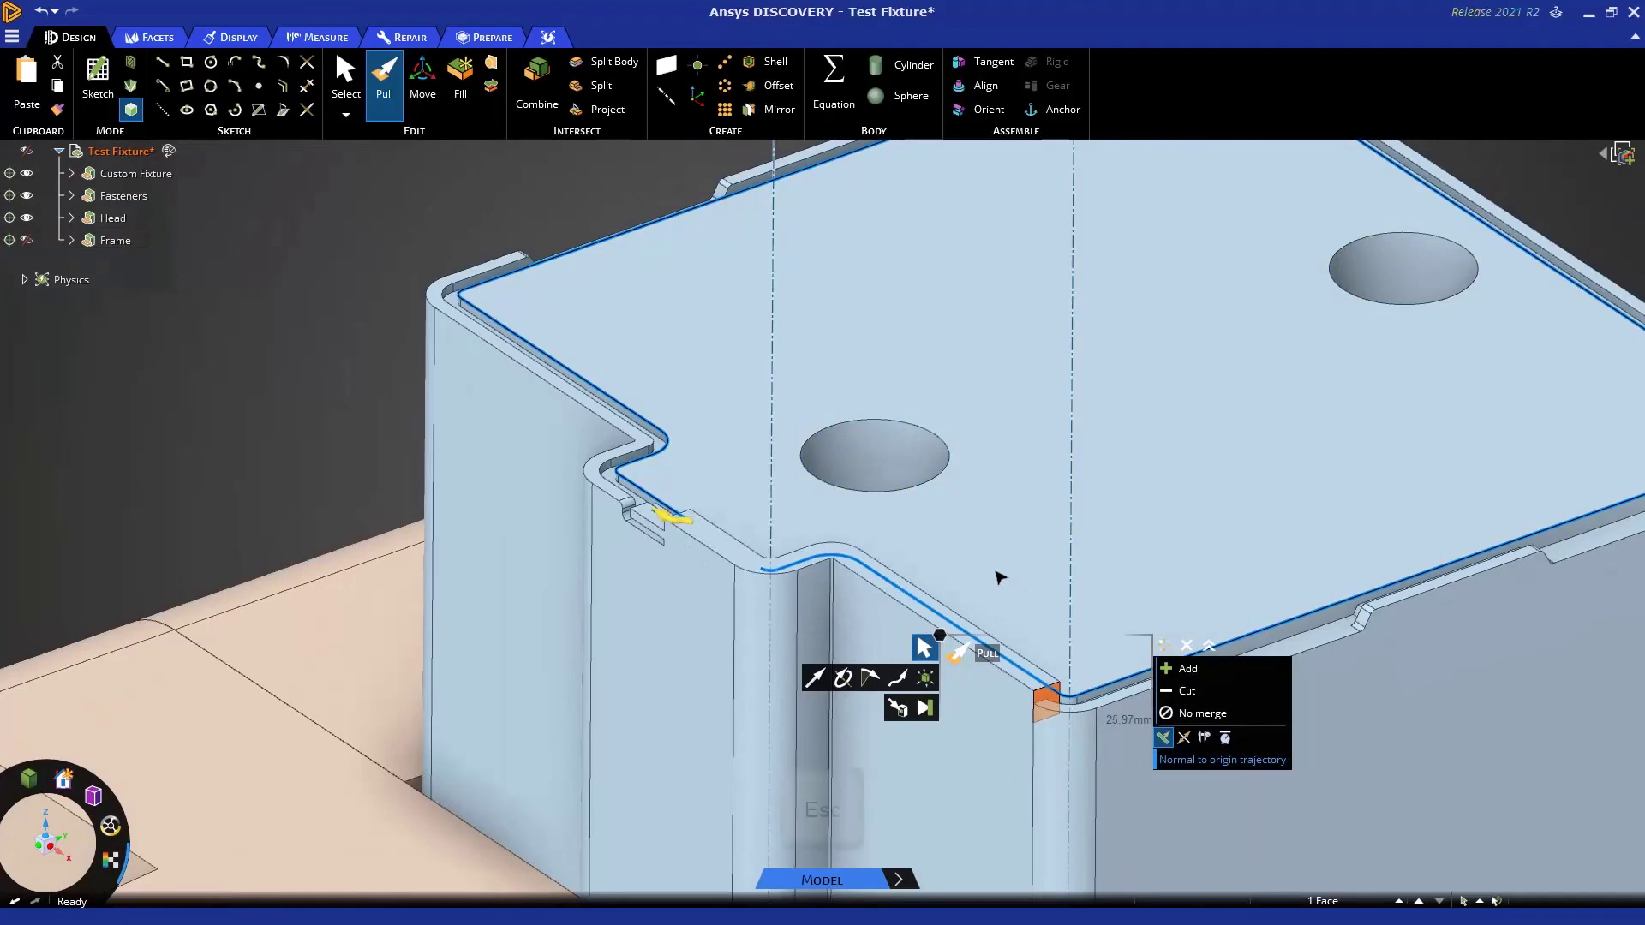
# Confirm the sweep adding a continuous lip around the Frame's rim and finish the Pull.
pyautogui.press('Escape')
pyautogui.click(925, 647)
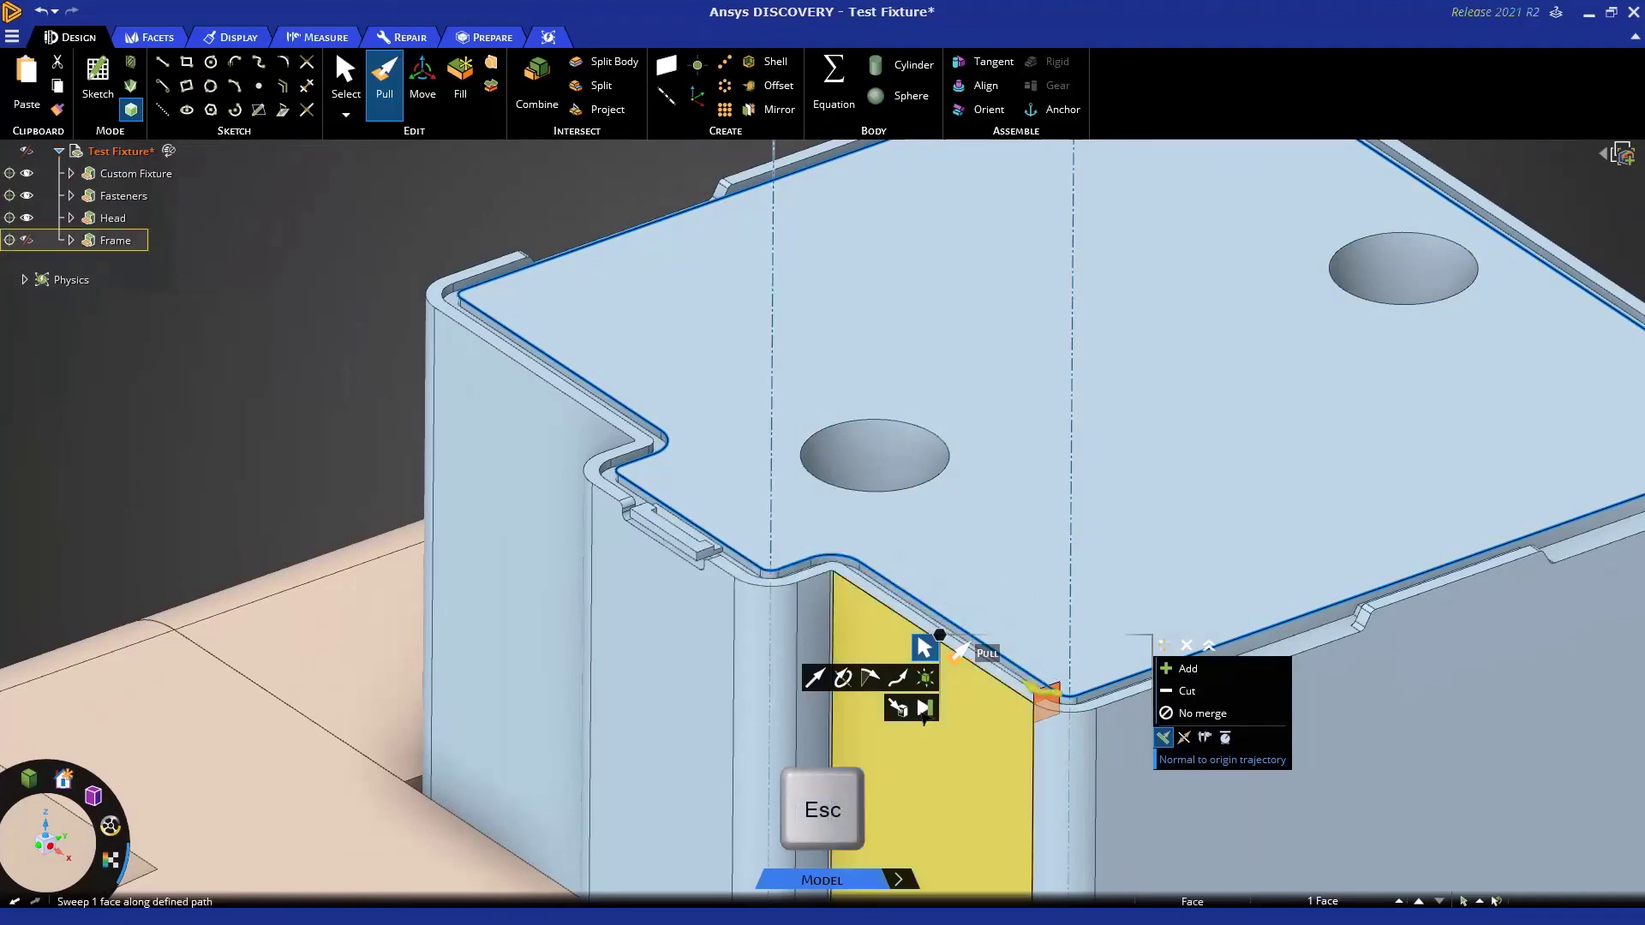
pyautogui.press('Return')
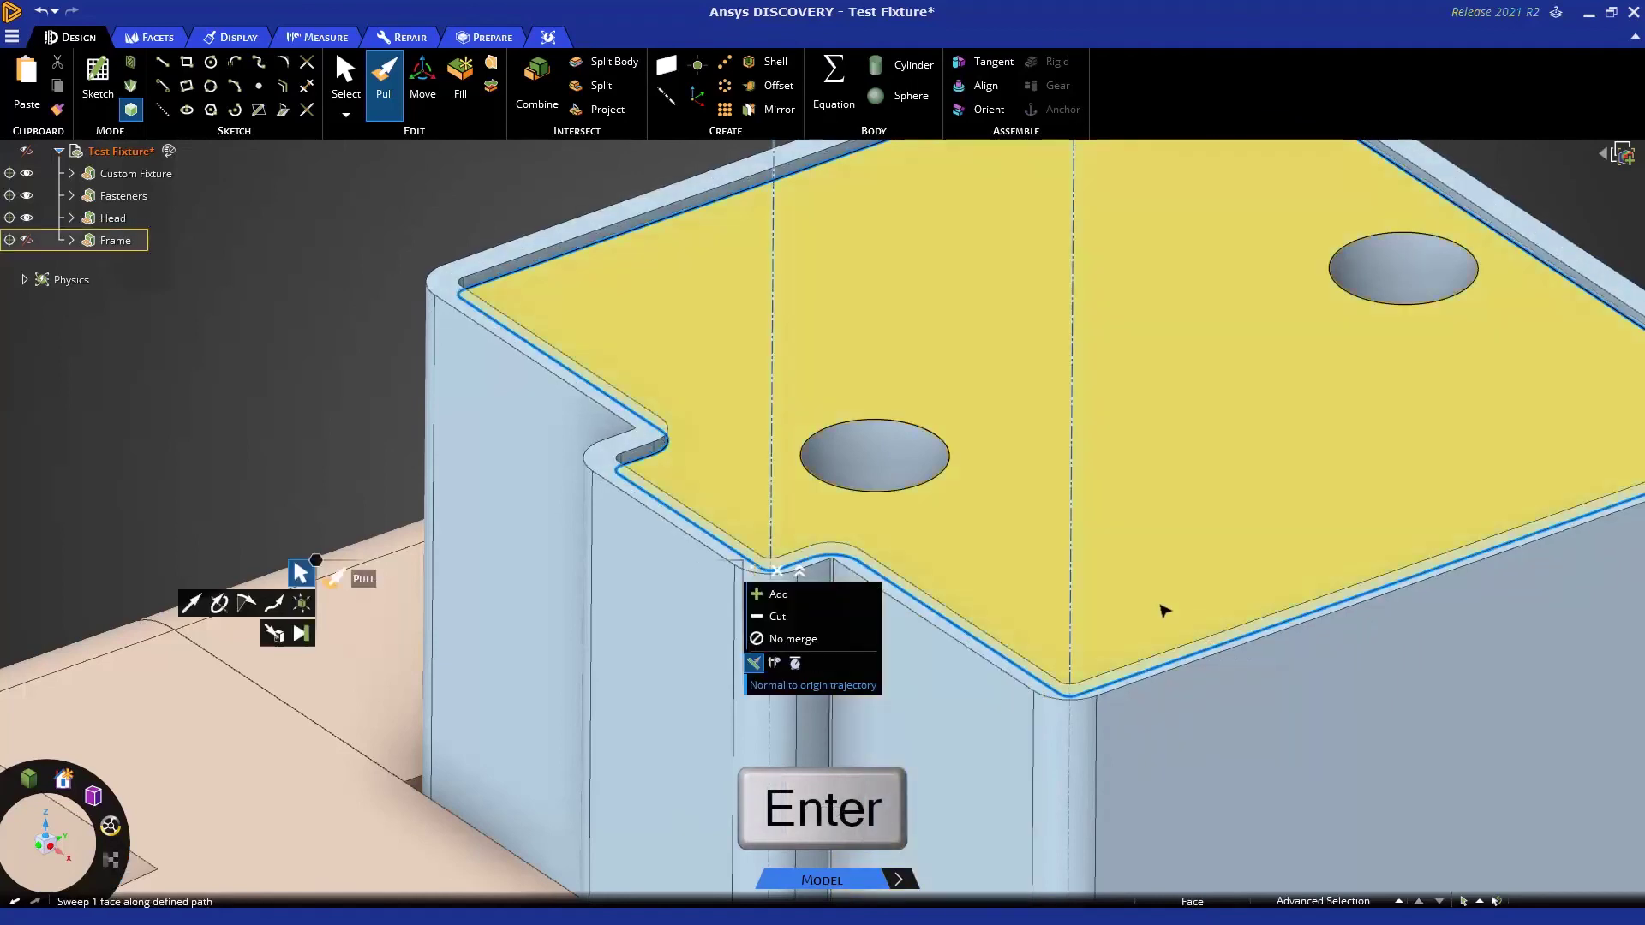
pyautogui.click(428, 231)
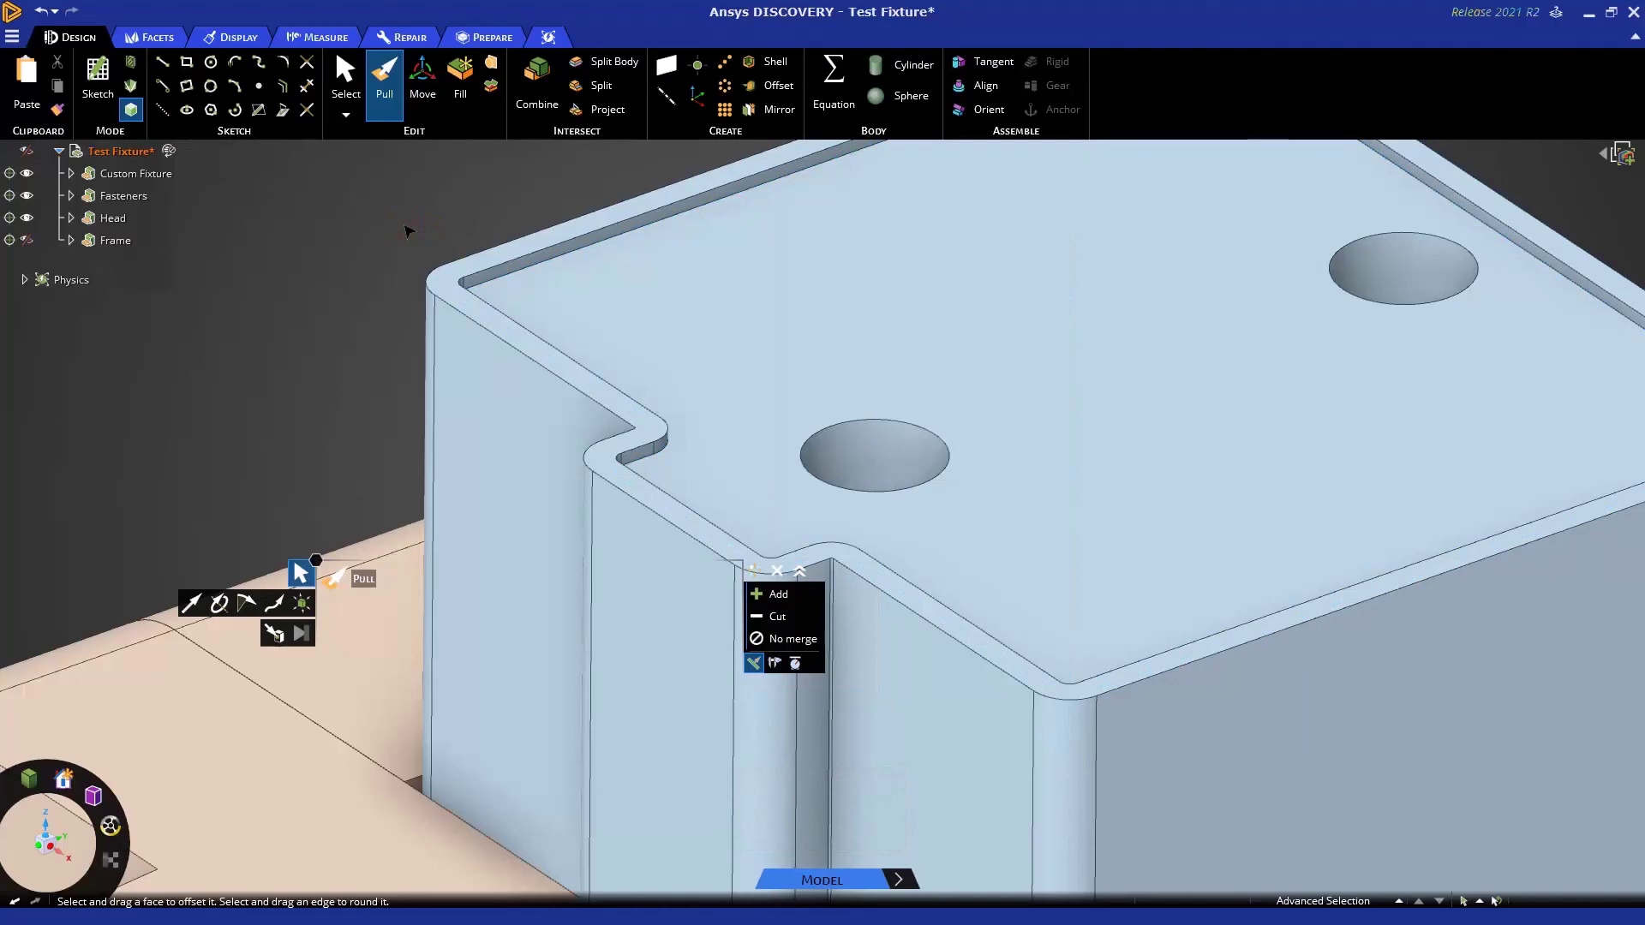
pyautogui.press('Escape')
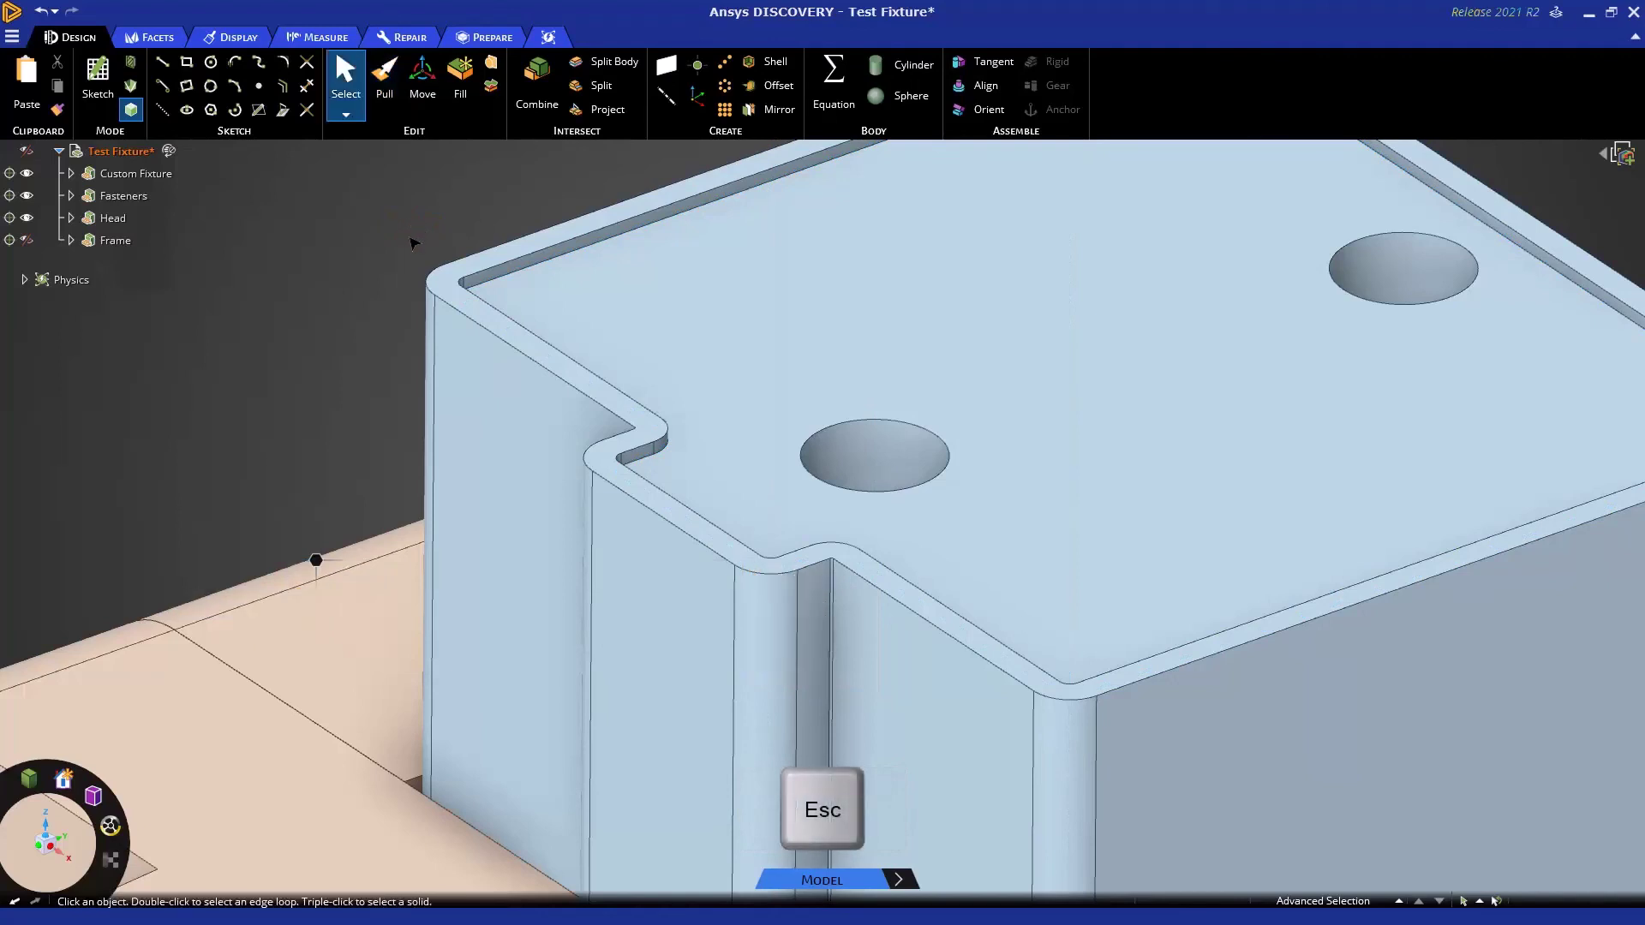